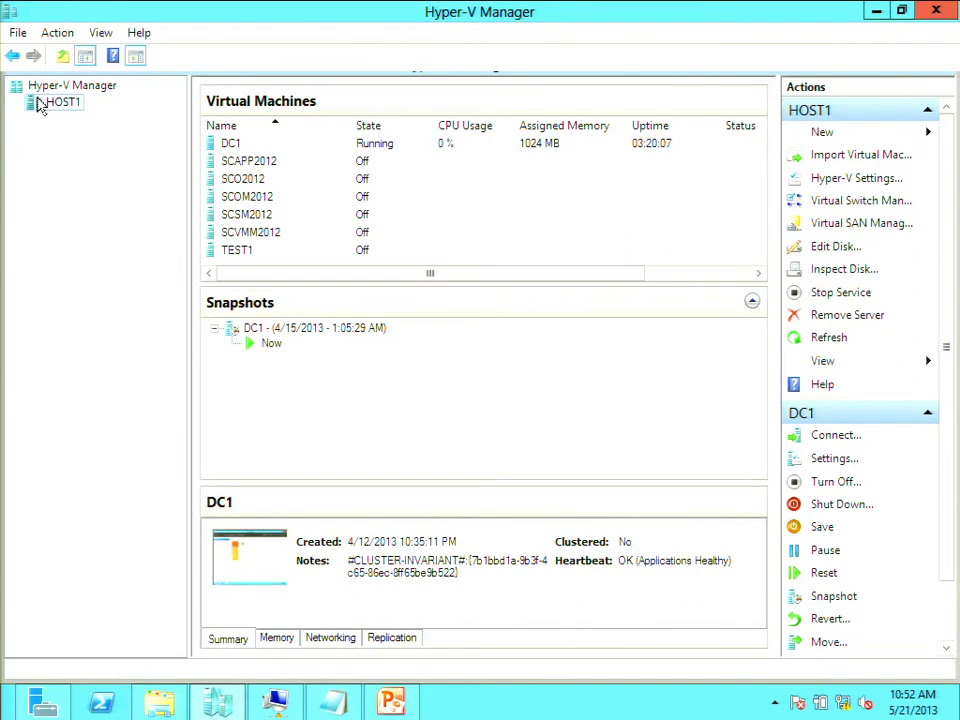
# - Open HOST1's Hyper-V settings and review the virtual hard disk and virtual machine folders, physical GPUs and NUMA spanning
pyautogui.click(50, 102)
pyautogui.click(233, 145)
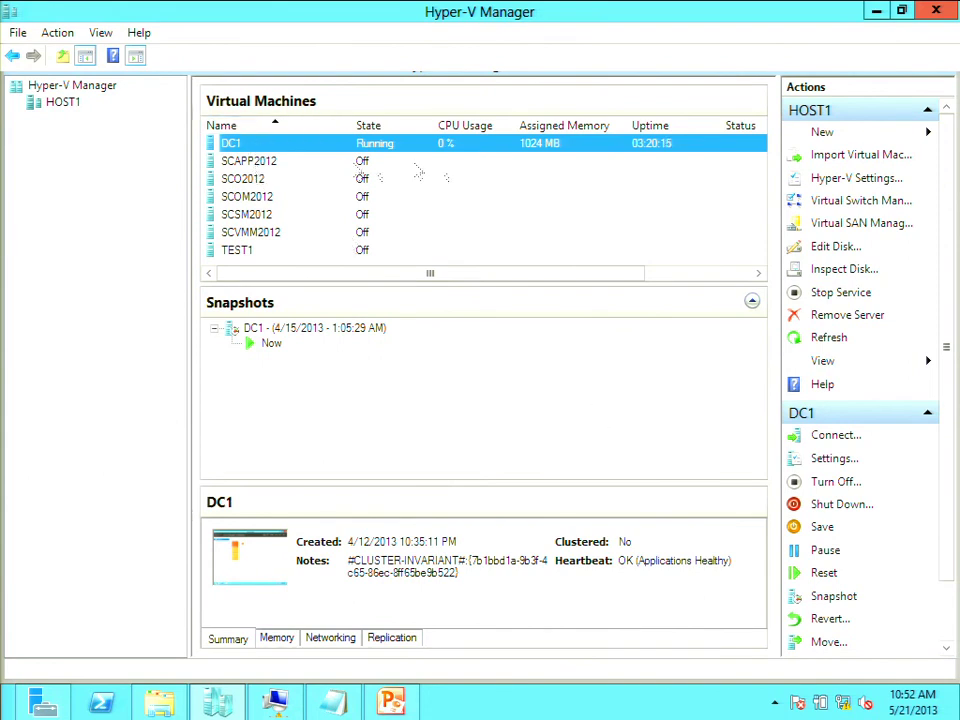
pyautogui.click(838, 180)
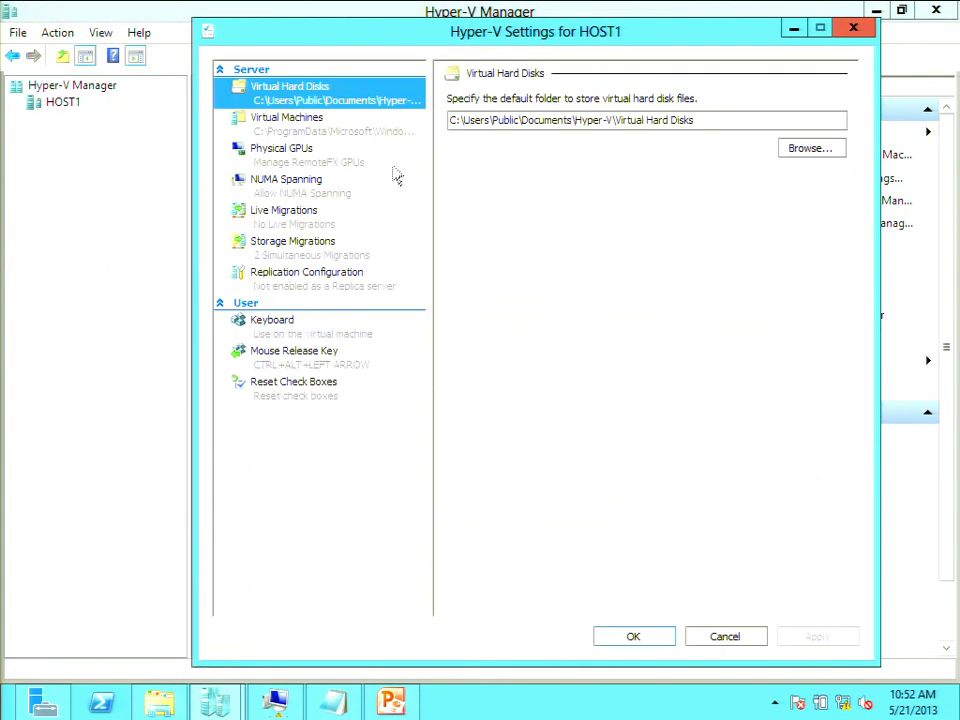
pyautogui.click(322, 133)
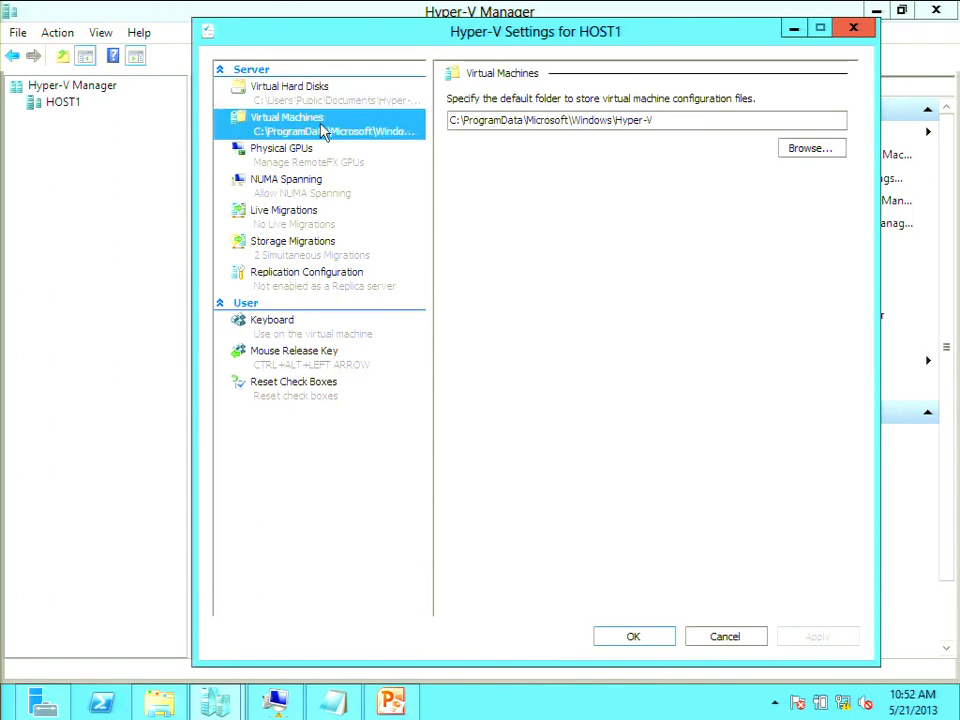
pyautogui.click(318, 162)
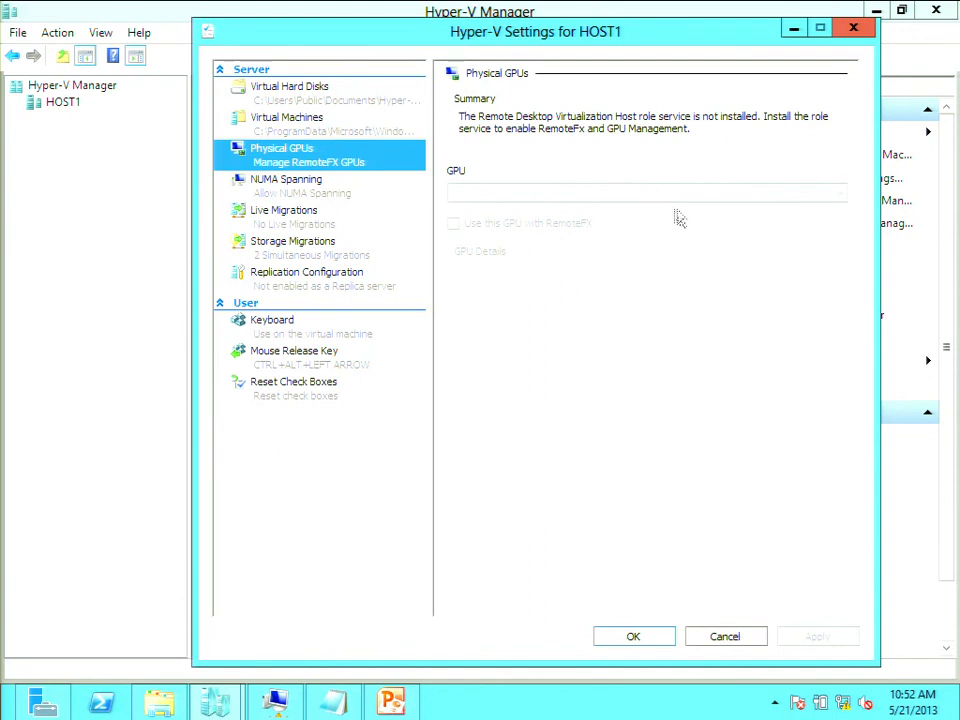
pyautogui.click(316, 197)
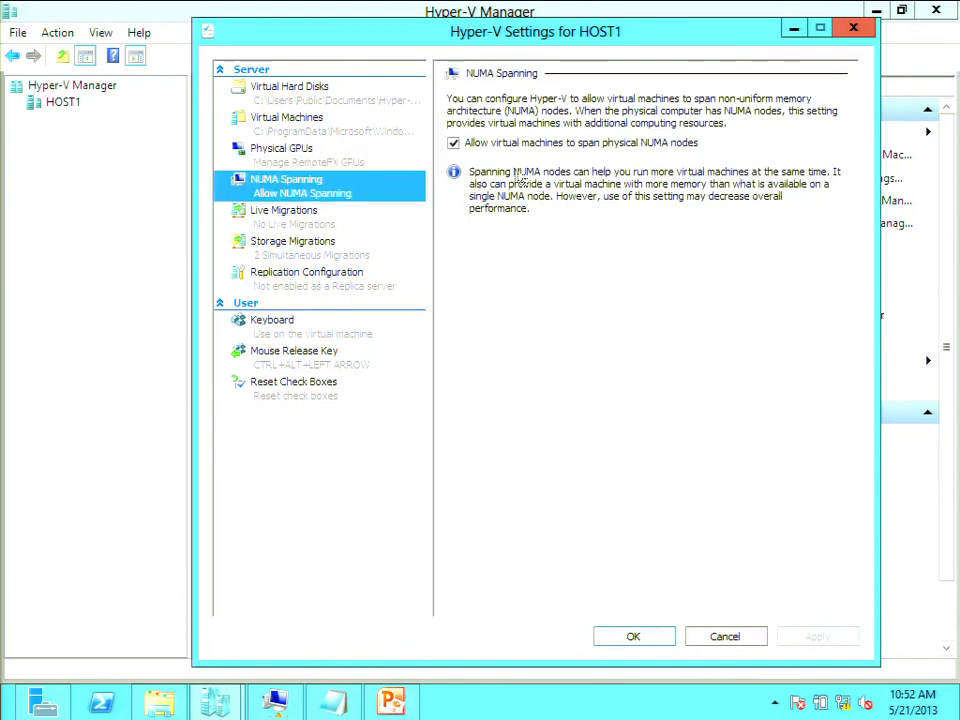
# - Enable incoming and outgoing live migrations for HOST1 with Kerberos as the authentication protocol
pyautogui.click(308, 229)
pyautogui.click(453, 102)
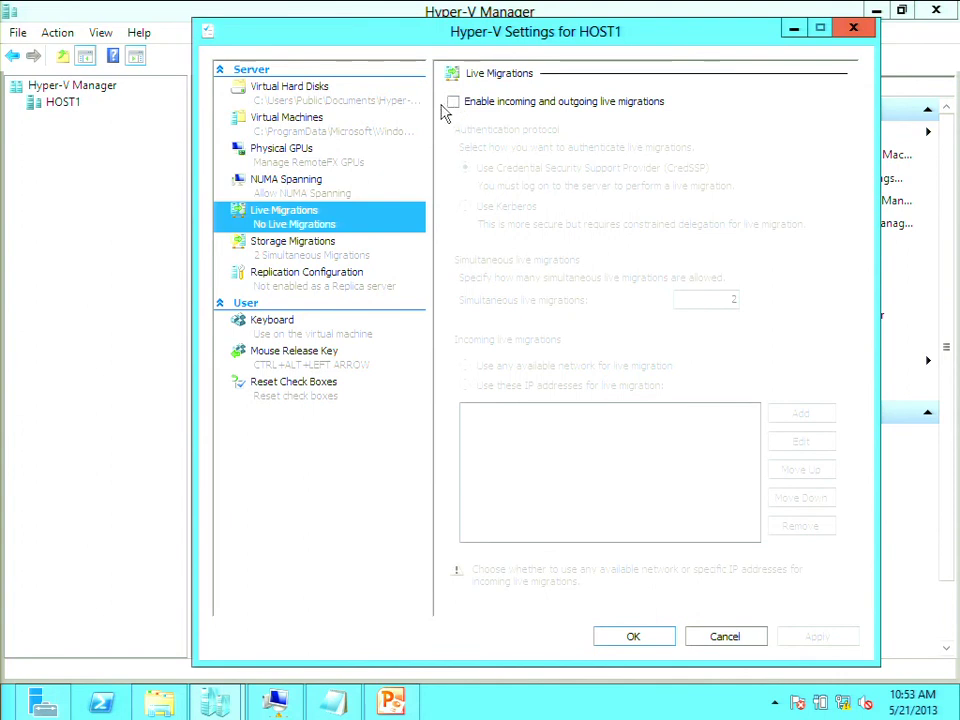
pyautogui.moveTo(431, 39); pyautogui.dragTo(418, 39)
pyautogui.click(443, 103)
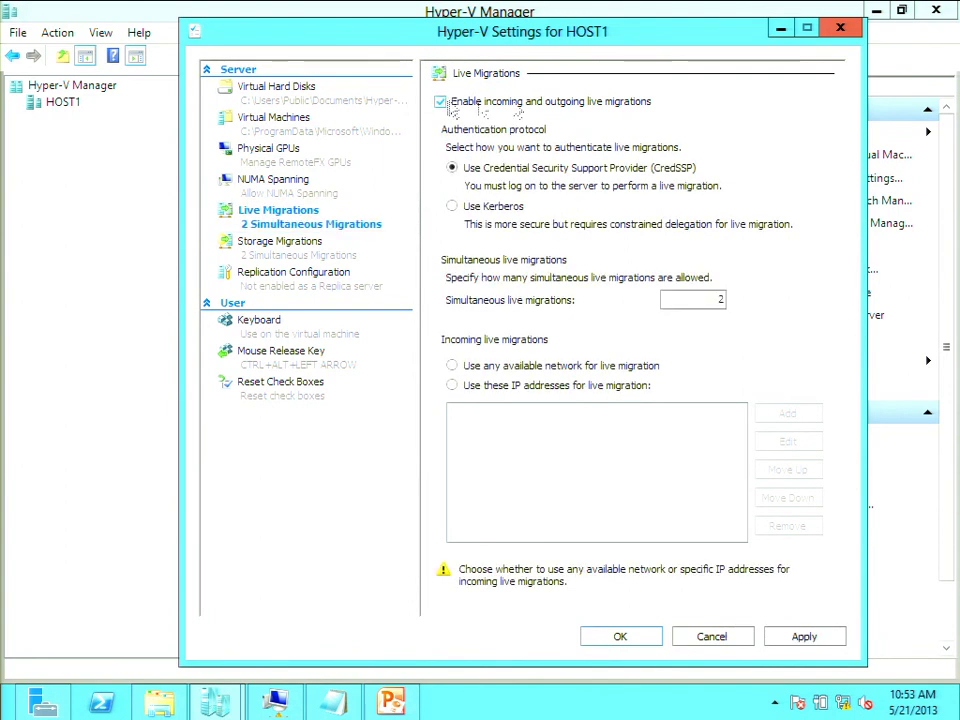
pyautogui.click(452, 207)
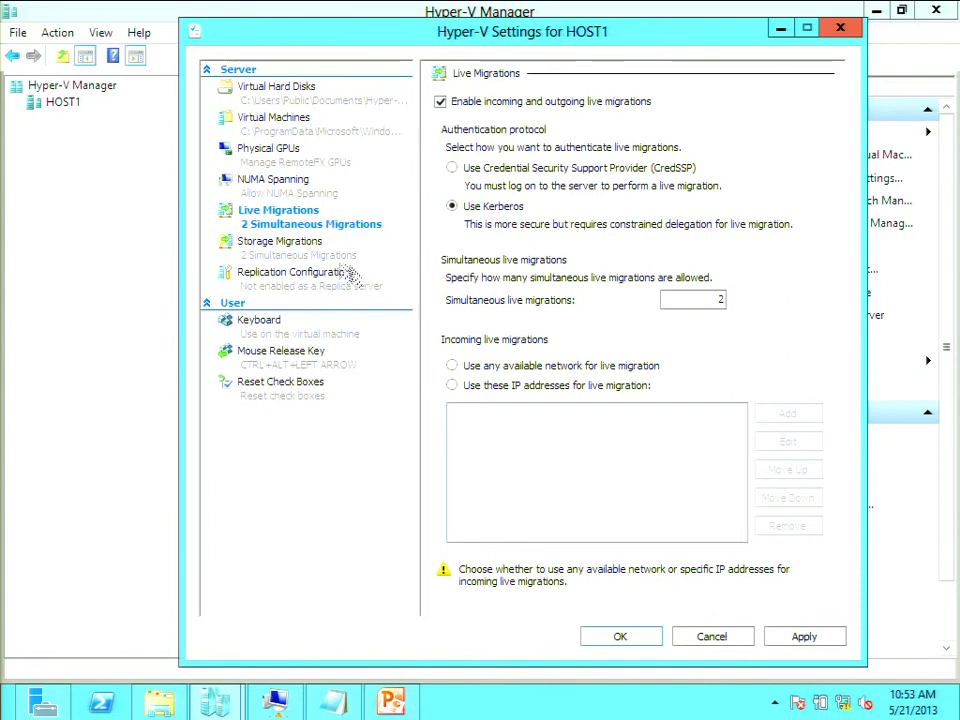
# - Review HOST1's storage migration limit, and enable the computer as a Replica server using Kerberos (HTTP)
pyautogui.click(316, 258)
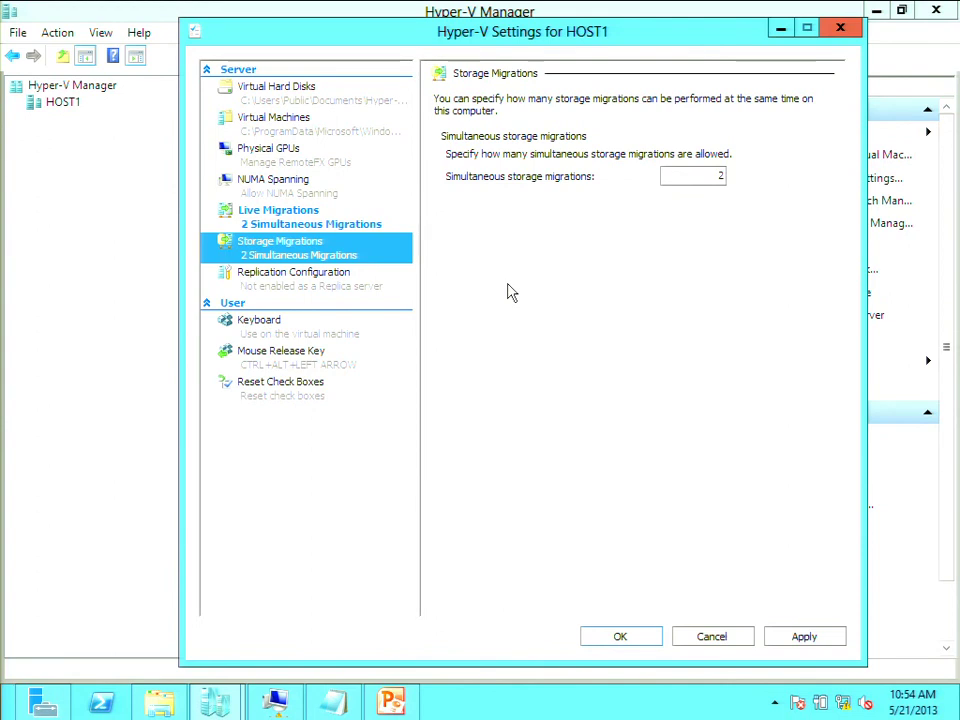
pyautogui.click(323, 290)
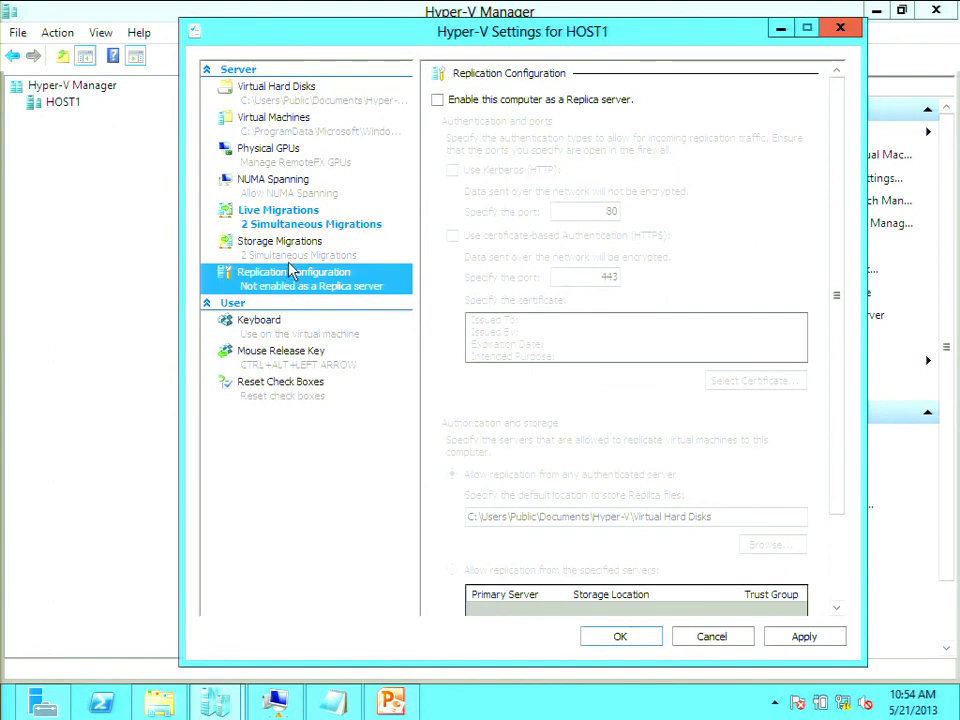
pyautogui.click(438, 100)
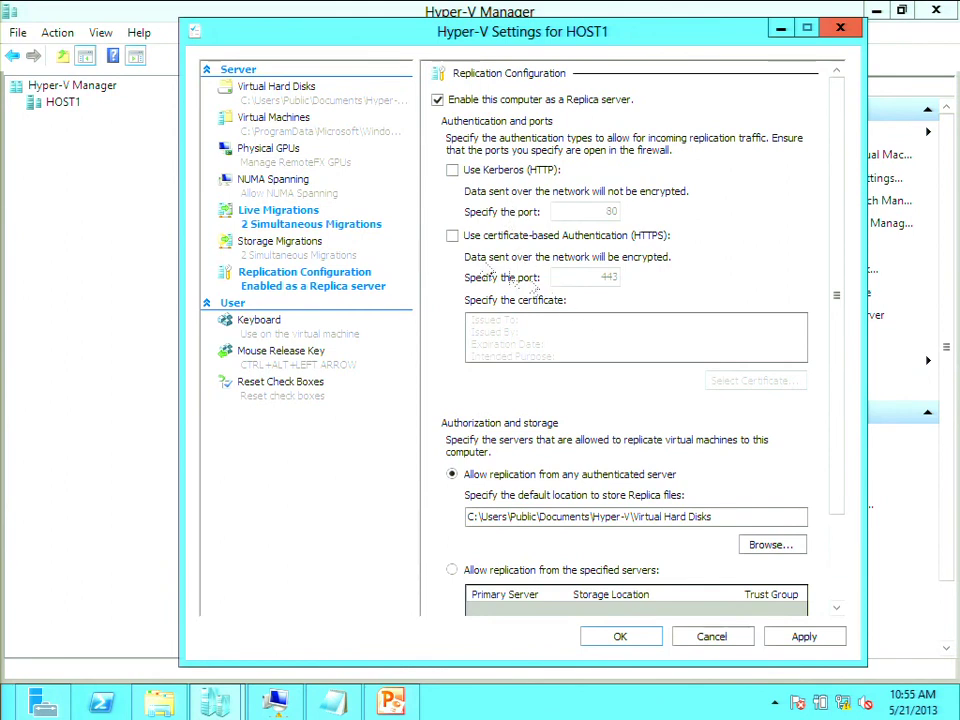
pyautogui.click(452, 171)
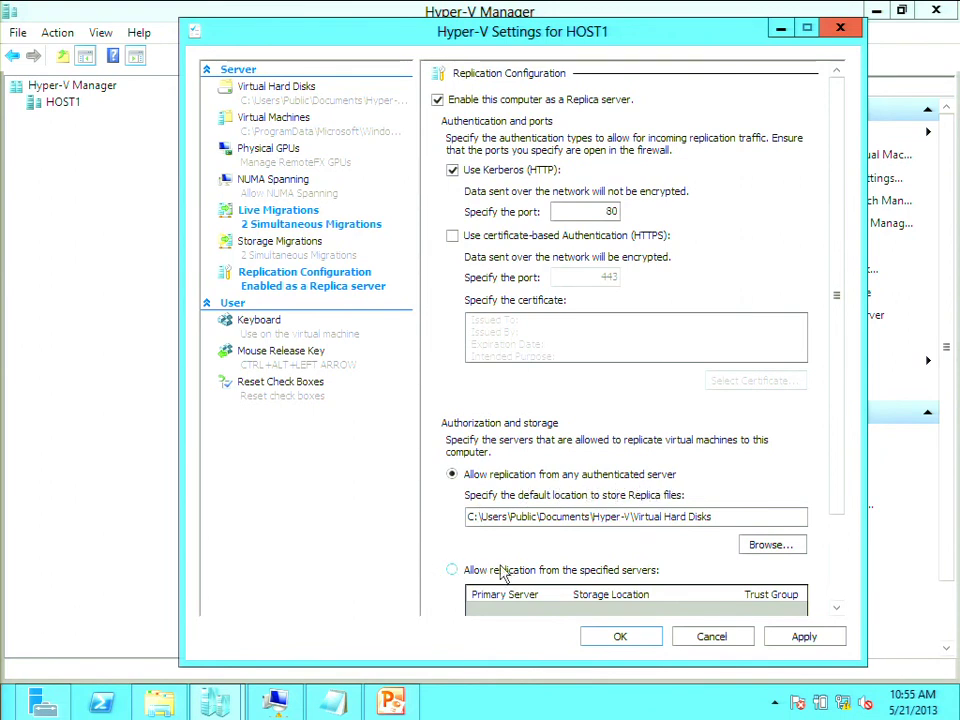
# - Review HOST1's keyboard, mouse release key and check box reset settings, and close the Hyper-V settings without saving
pyautogui.click(280, 338)
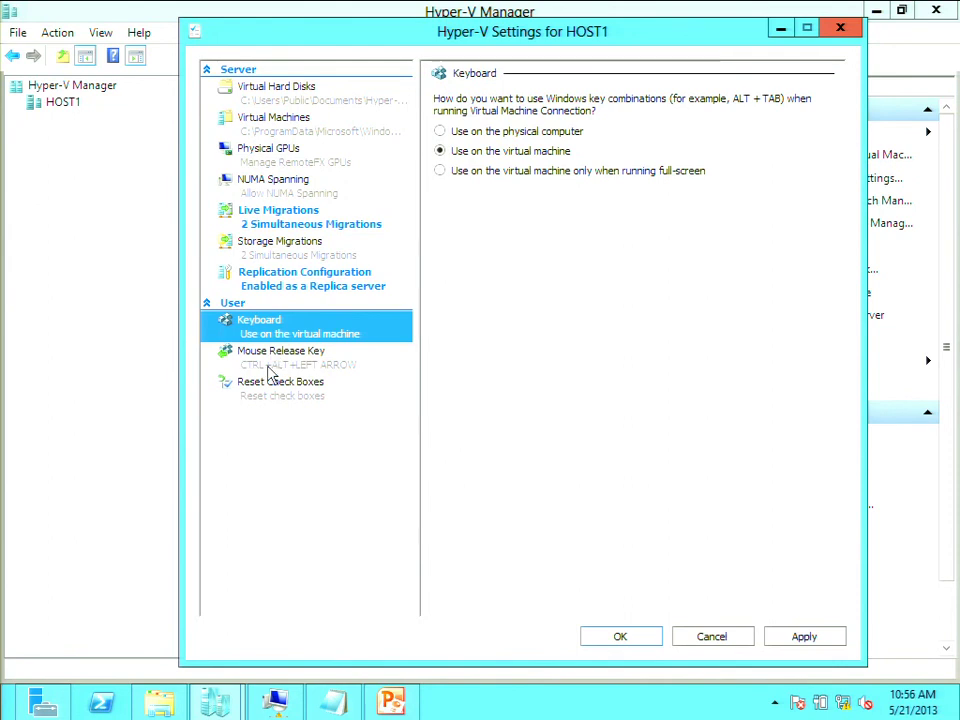
pyautogui.click(270, 374)
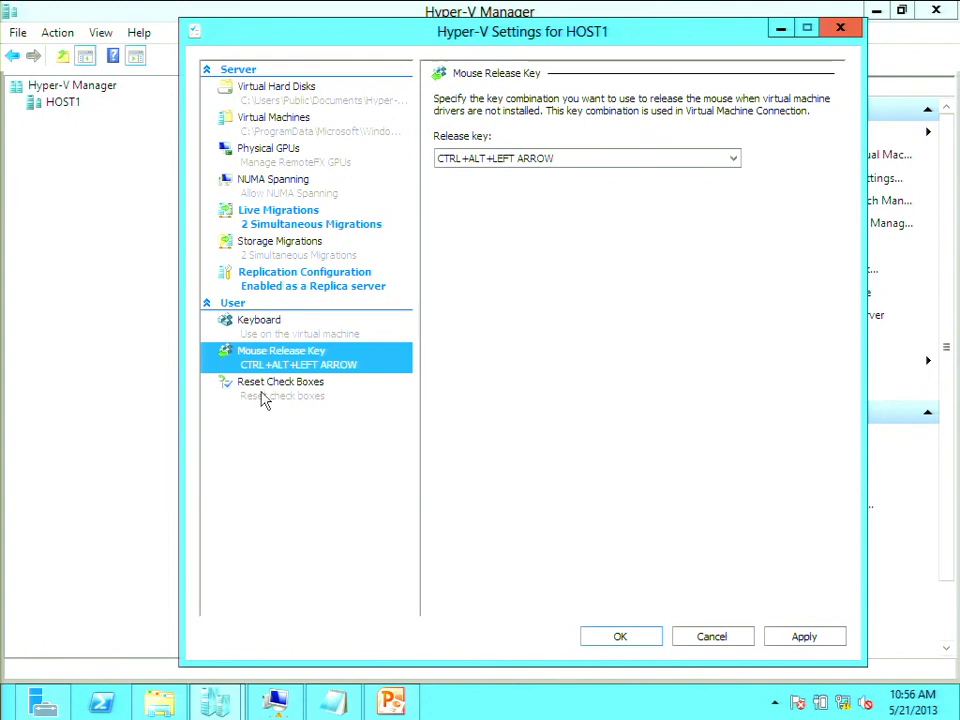
pyautogui.click(263, 398)
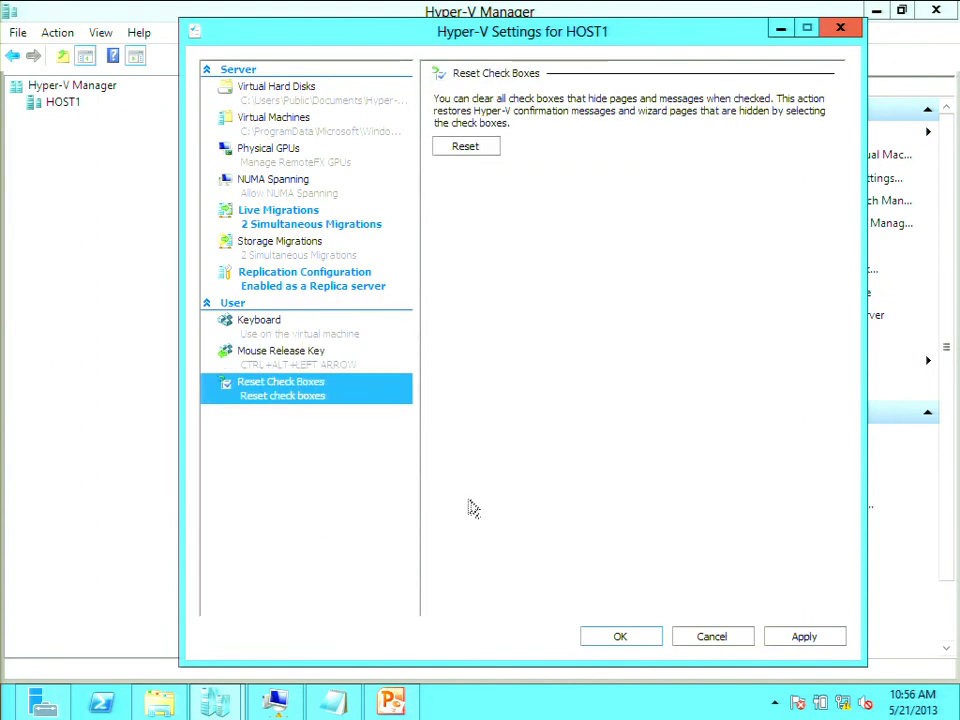
pyautogui.click(733, 639)
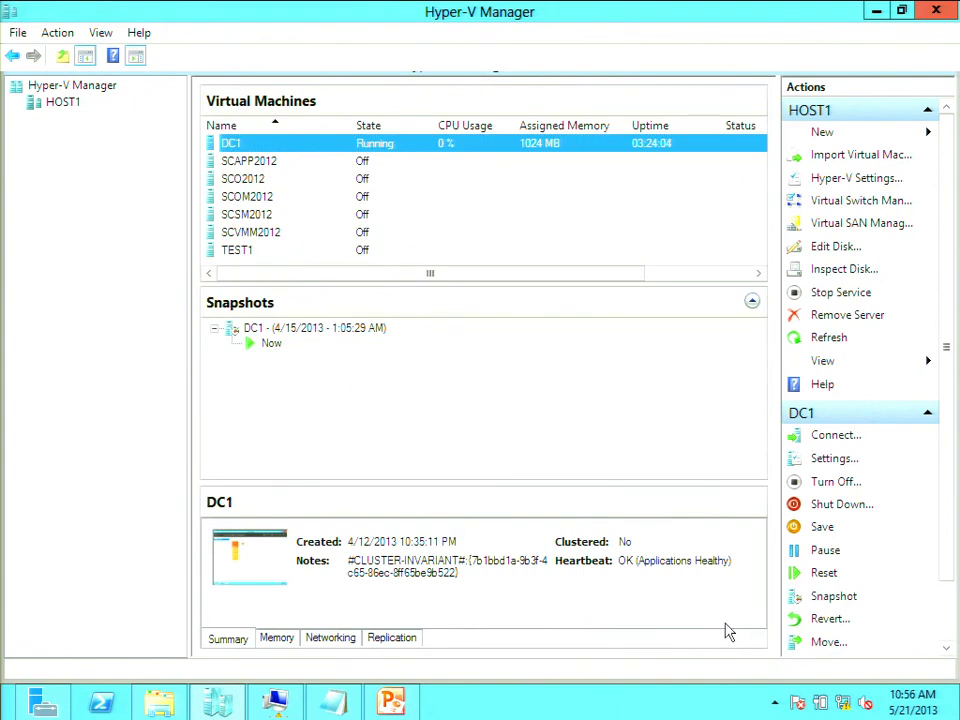
# - Examine the External Network virtual switch's properties on HOST1, including the VLAN identification option for the management operating system
pyautogui.click(845, 201)
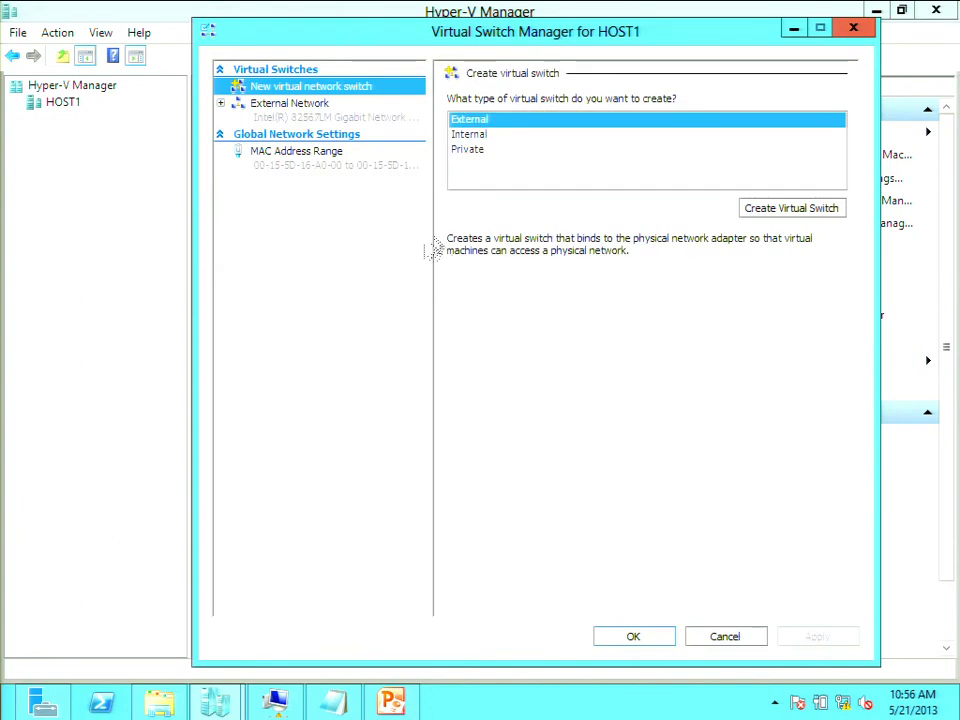
pyautogui.click(273, 117)
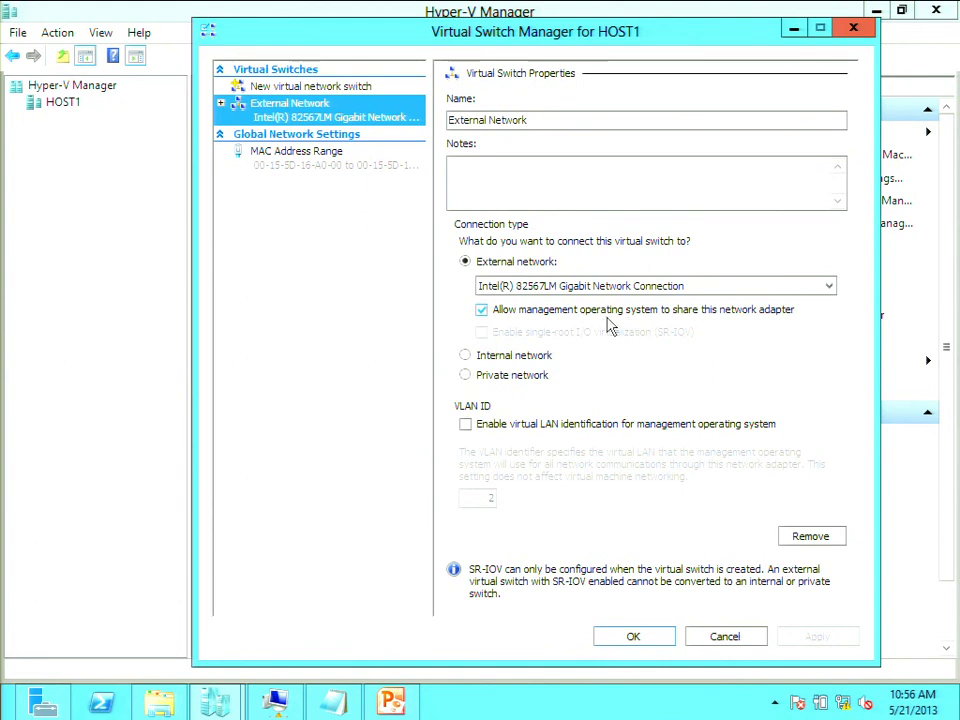
pyautogui.click(468, 427)
pyautogui.click(467, 426)
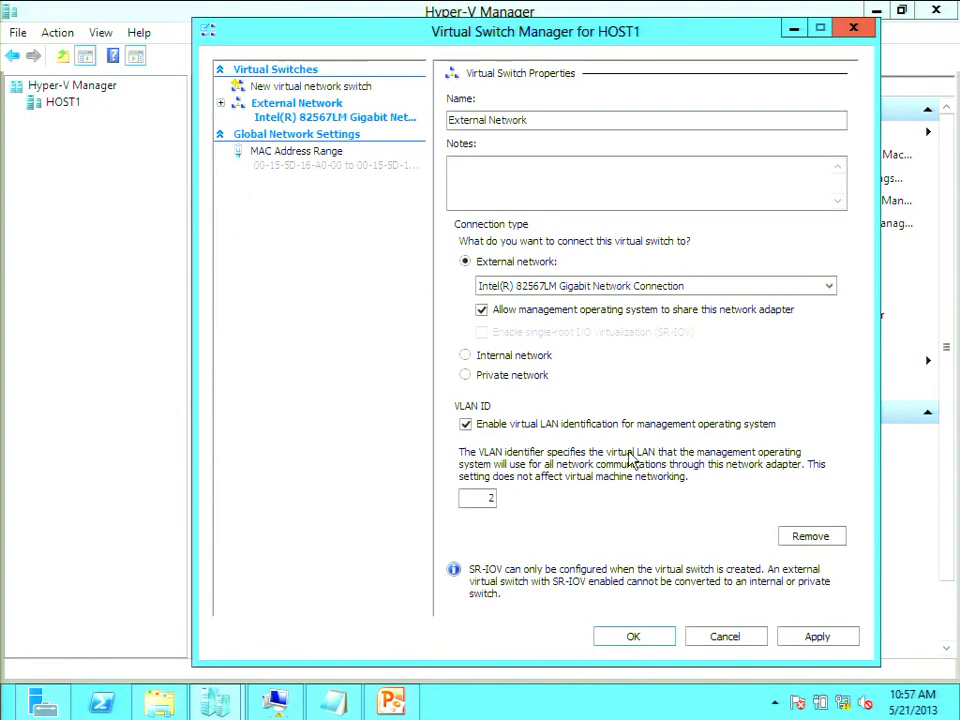
pyautogui.click(467, 426)
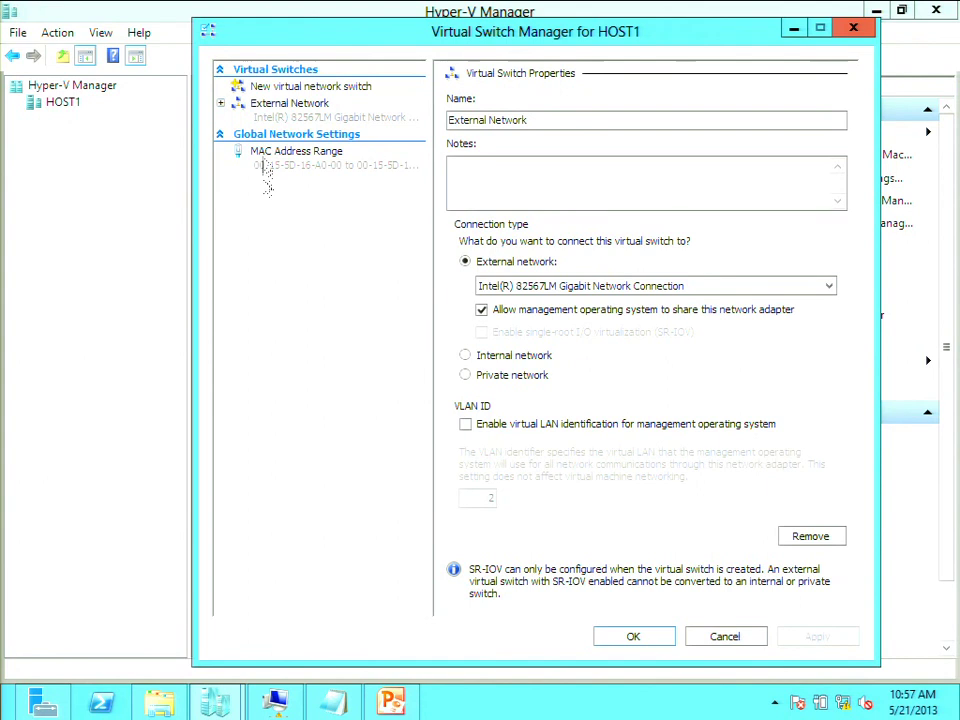
# - Review the External Network switch's extensions and the global MAC address range, and close the Virtual Switch Manager without saving
pyautogui.click(221, 104)
pyautogui.click(295, 134)
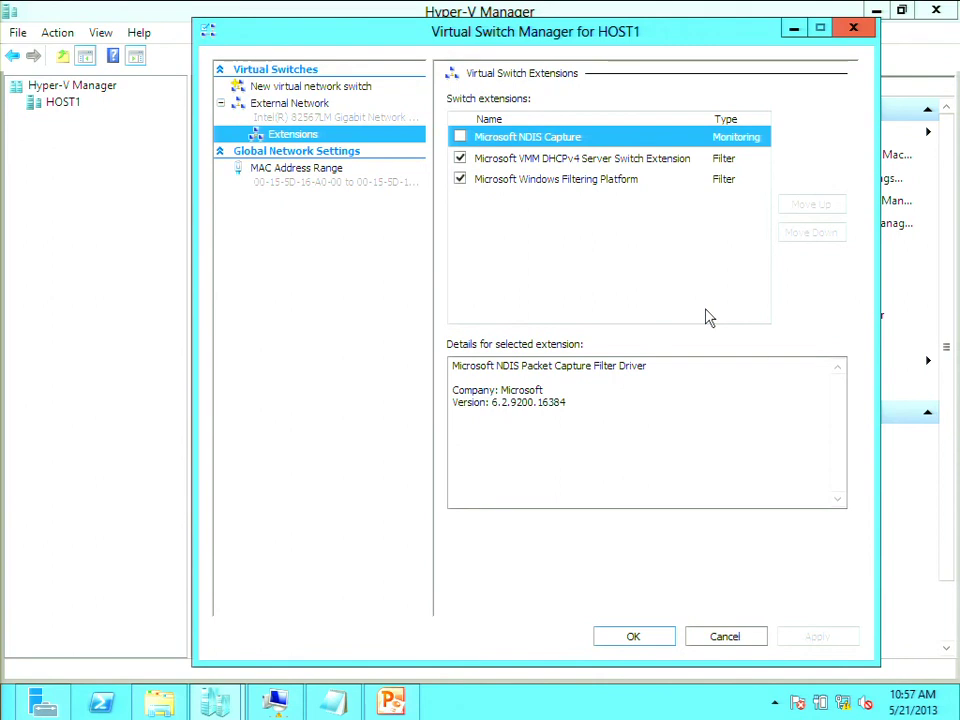
pyautogui.click(542, 160)
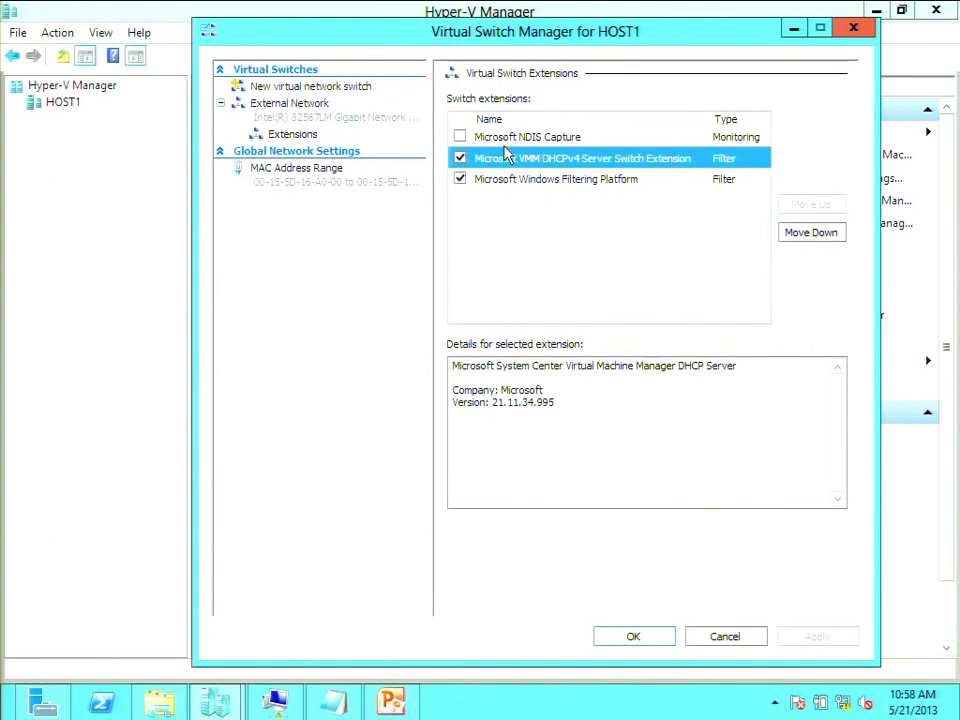
pyautogui.click(566, 186)
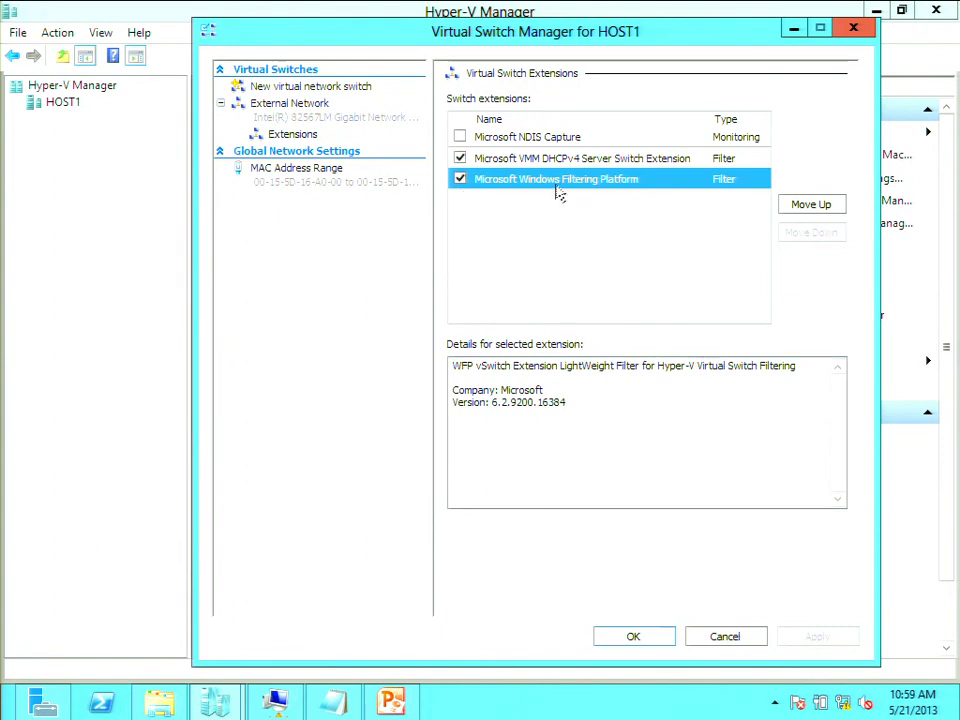
pyautogui.click(298, 177)
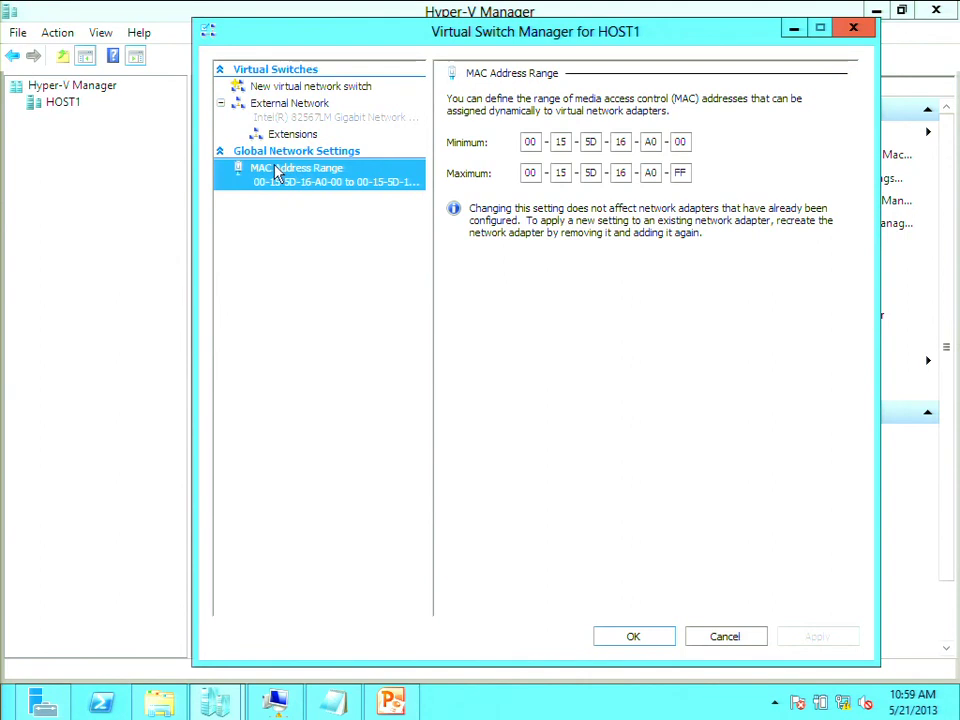
pyautogui.click(739, 643)
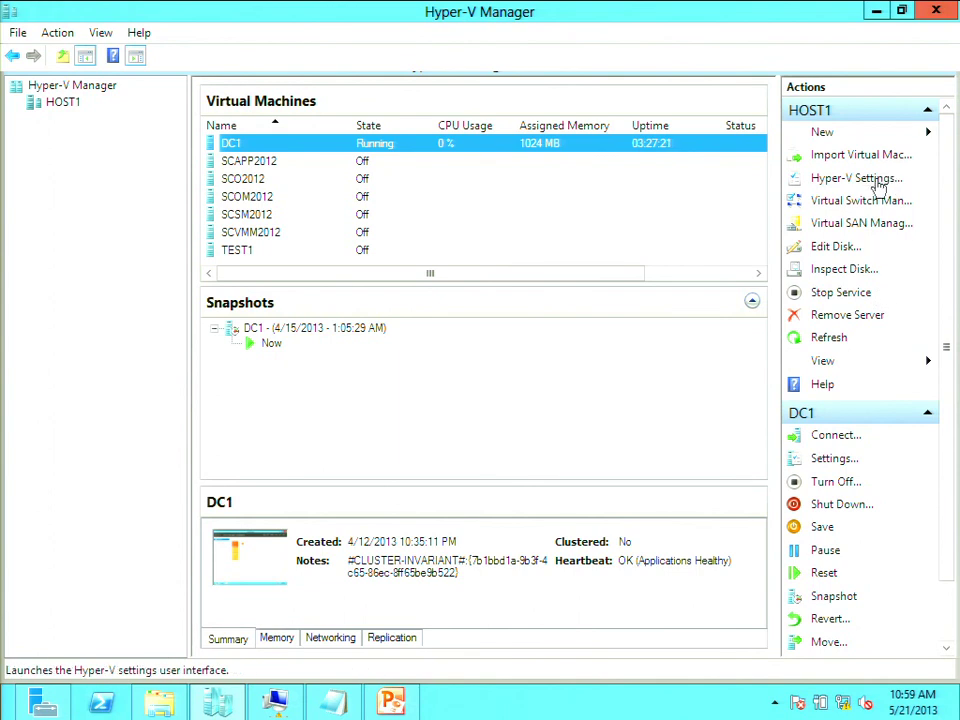
# - Open the settings of the DC1 virtual machine and review its memory and available hardware options
pyautogui.rightClick(289, 150)
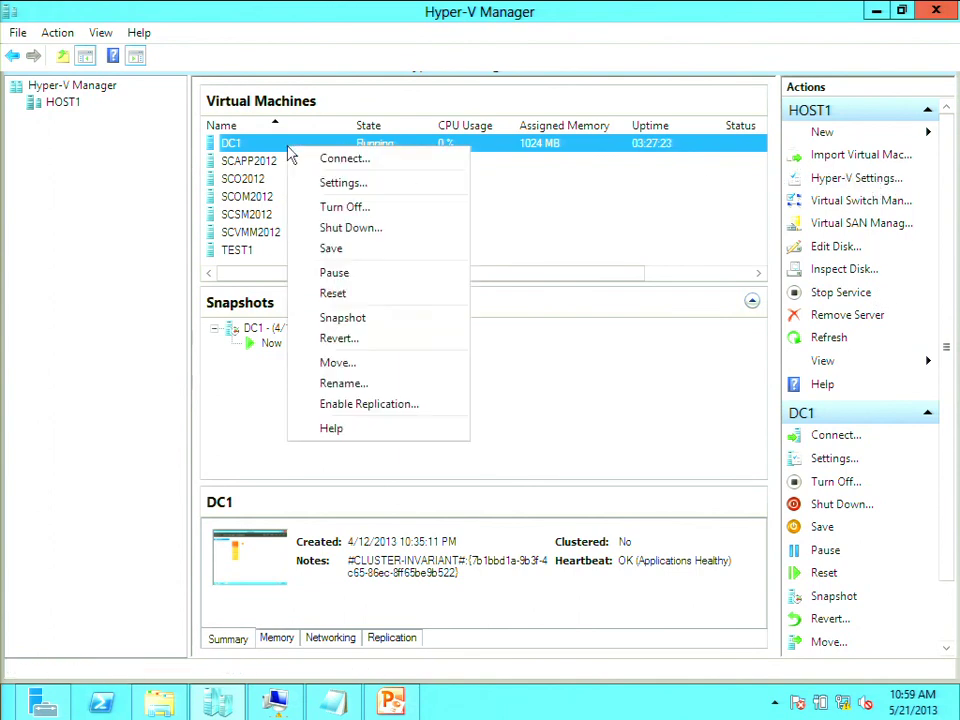
pyautogui.click(325, 186)
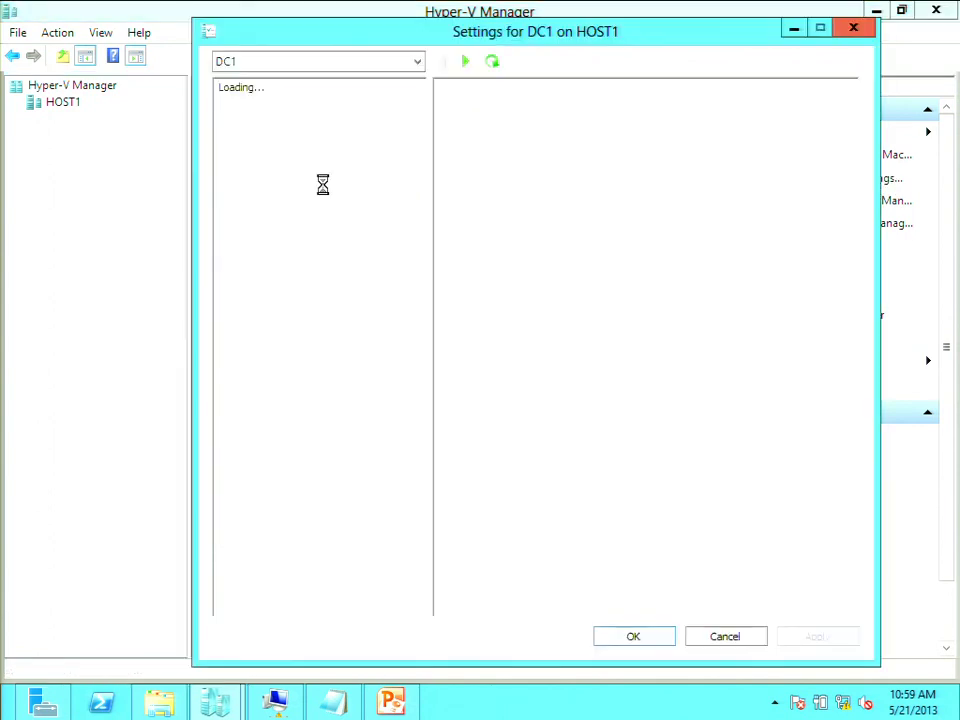
pyautogui.click(275, 170)
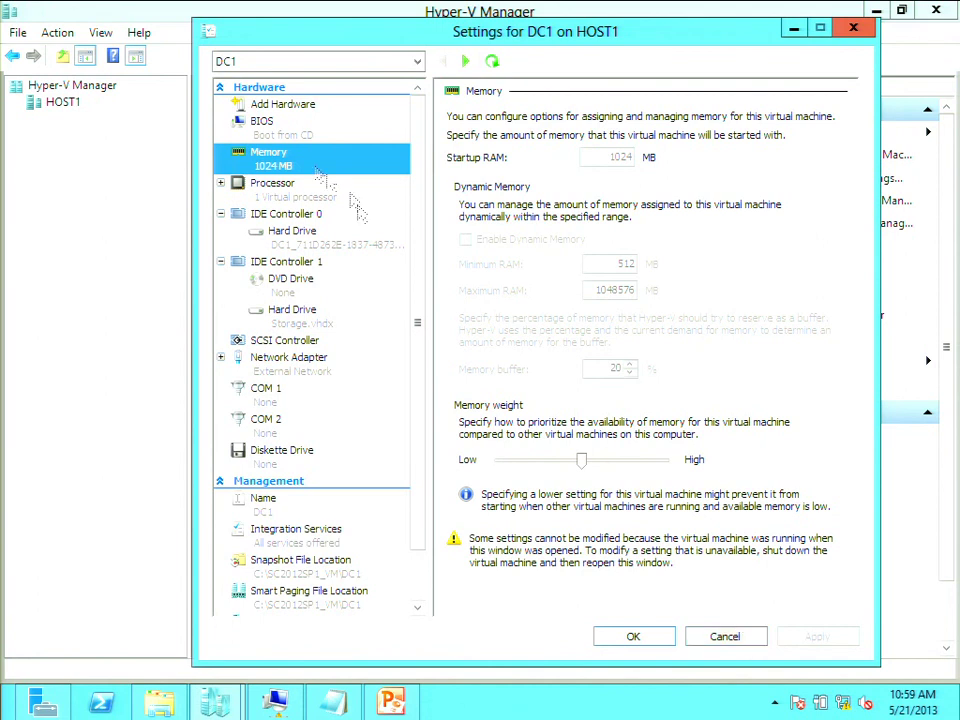
pyautogui.click(275, 105)
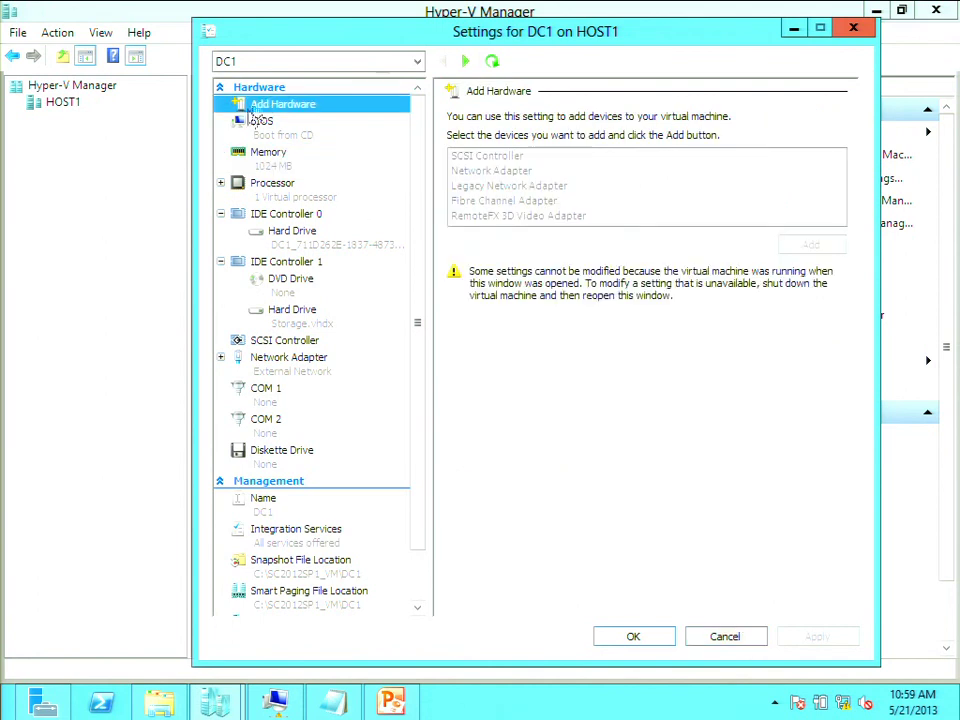
# - Try to add a hard drive to DC1's SCSI controller, and close the settings without saving
pyautogui.click(284, 341)
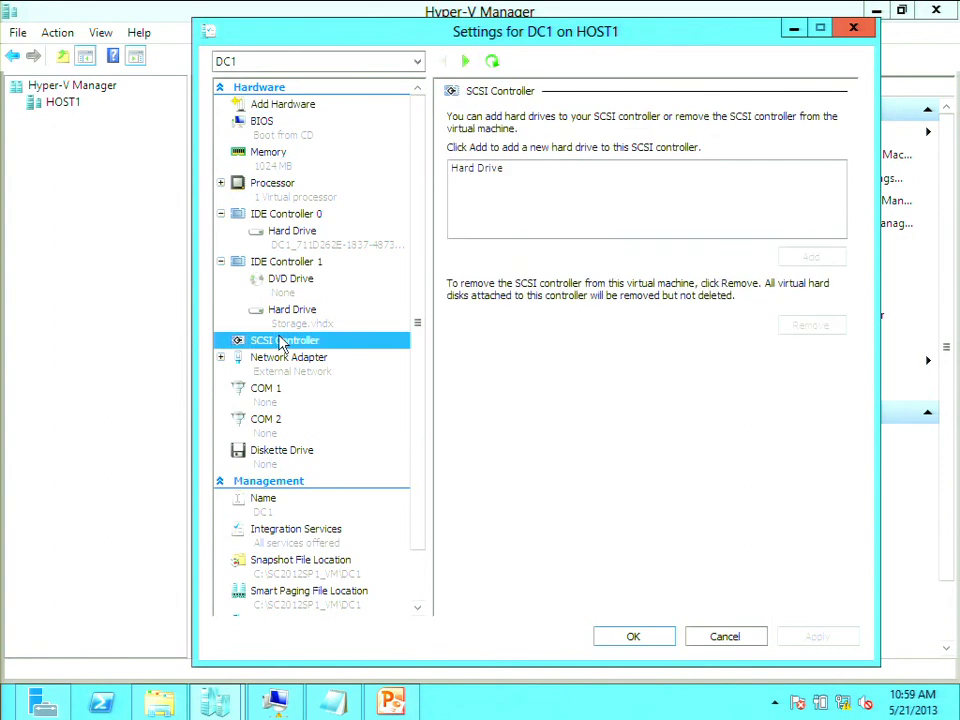
pyautogui.click(477, 172)
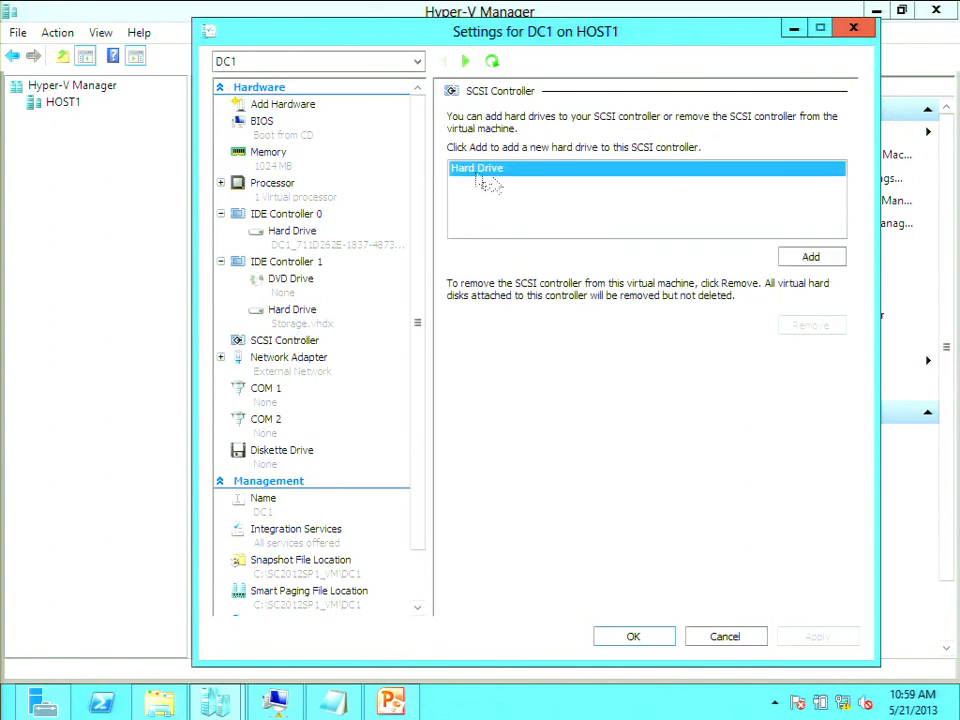
pyautogui.click(812, 258)
pyautogui.click(725, 637)
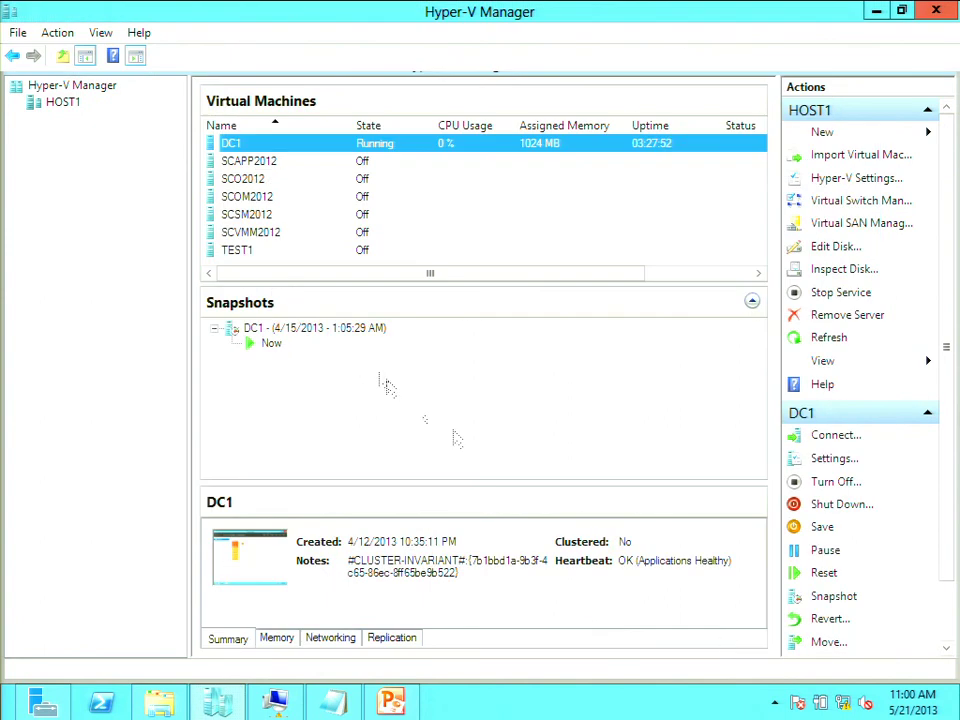
# - Open the settings of the TEST1 virtual machine and review the addable hardware, including the network, Fibre Channel and RemoteFX adapters
pyautogui.click(248, 250)
pyautogui.rightClick(250, 253)
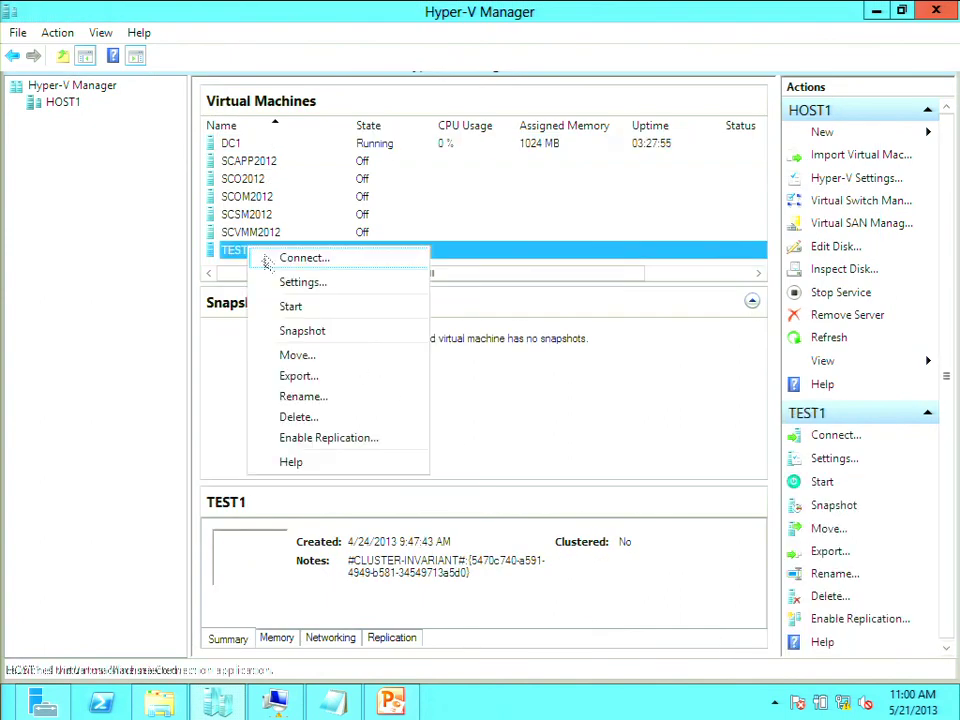
pyautogui.click(288, 283)
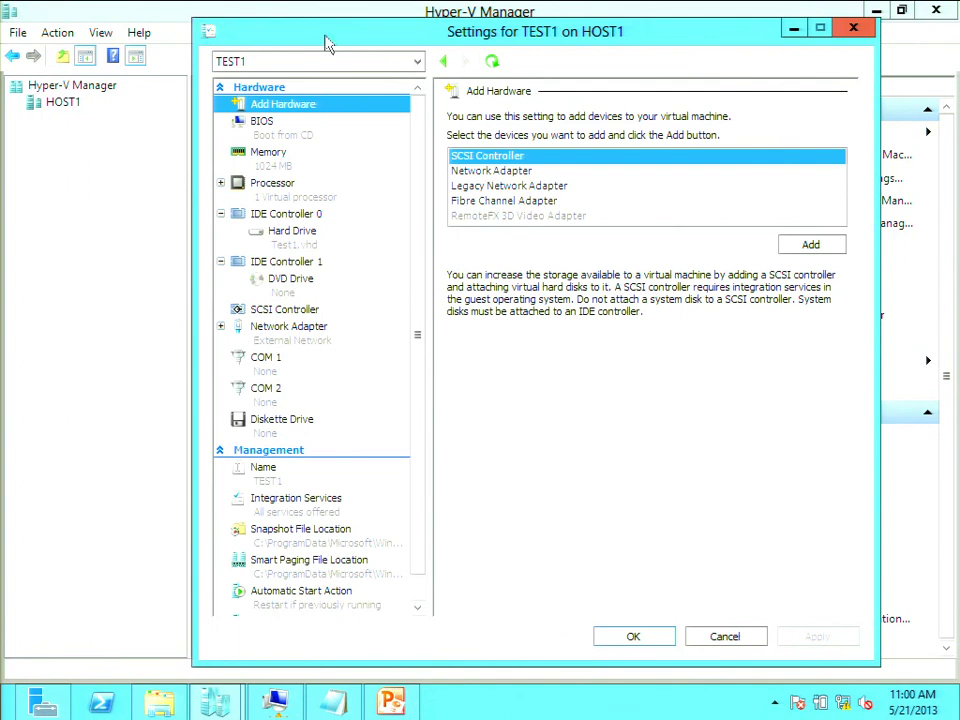
pyautogui.click(493, 172)
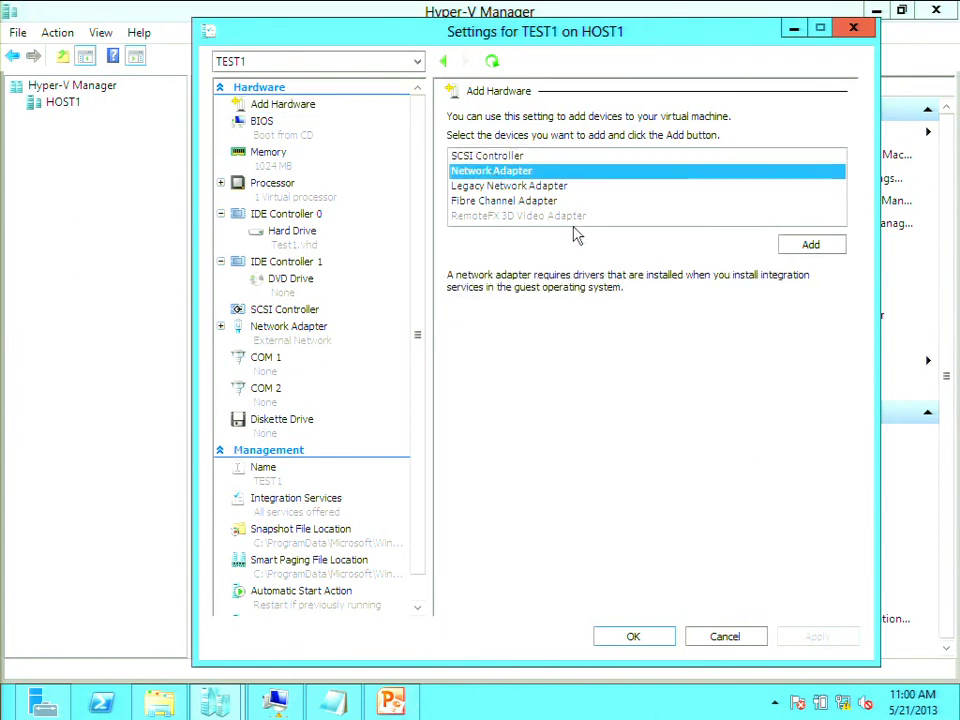
pyautogui.moveTo(573, 229)
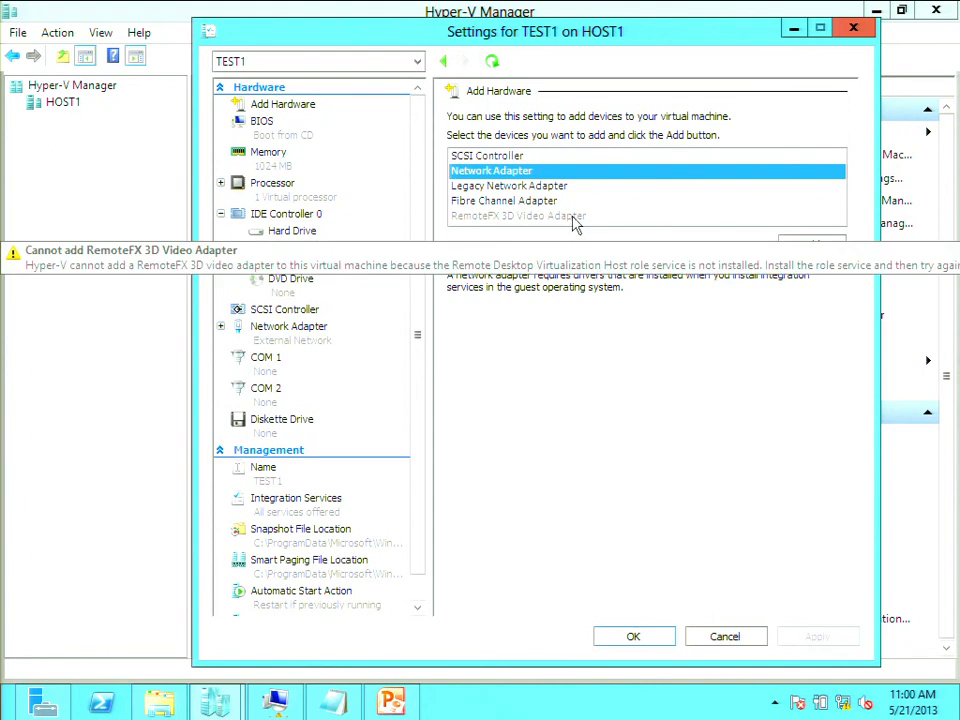
pyautogui.click(537, 202)
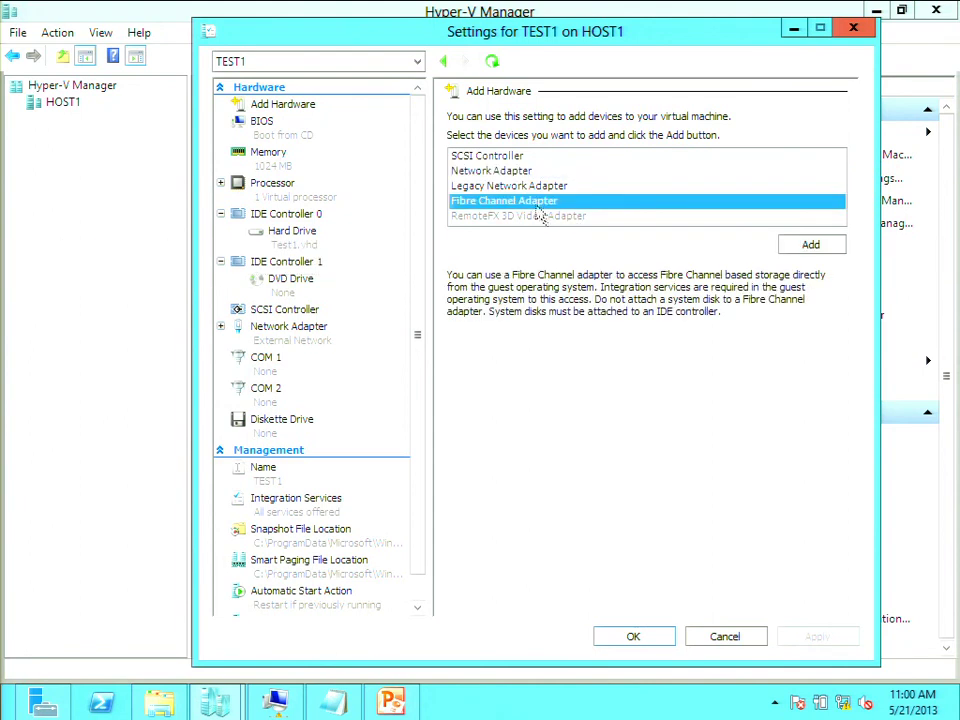
pyautogui.moveTo(559, 229)
# - Review TEST1's BIOS startup order and enable Dynamic Memory in its memory settings
pyautogui.click(276, 138)
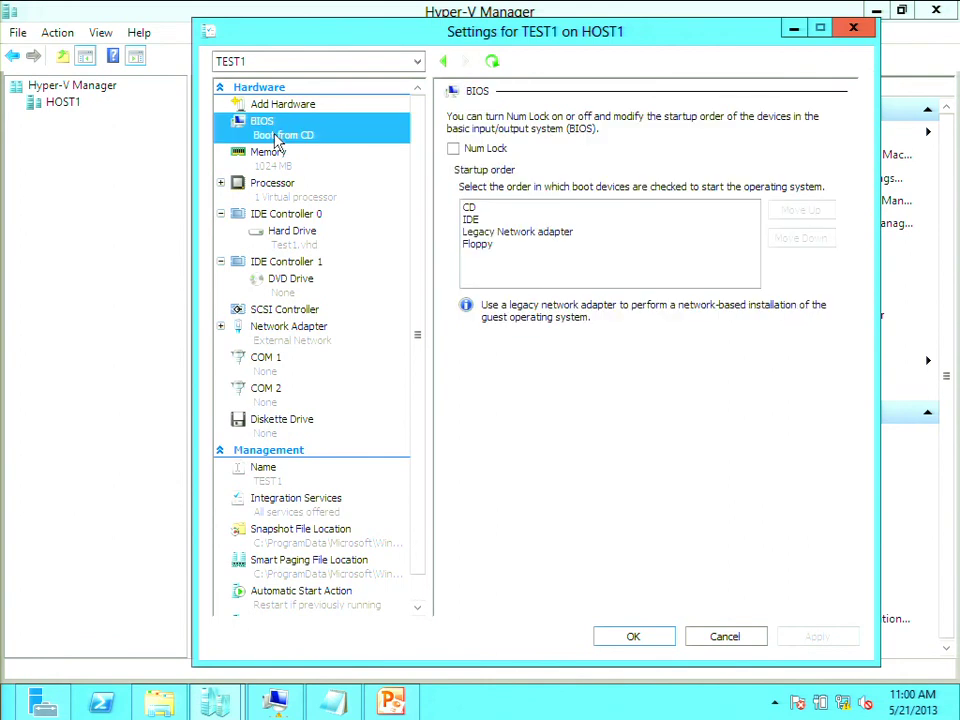
pyautogui.click(310, 160)
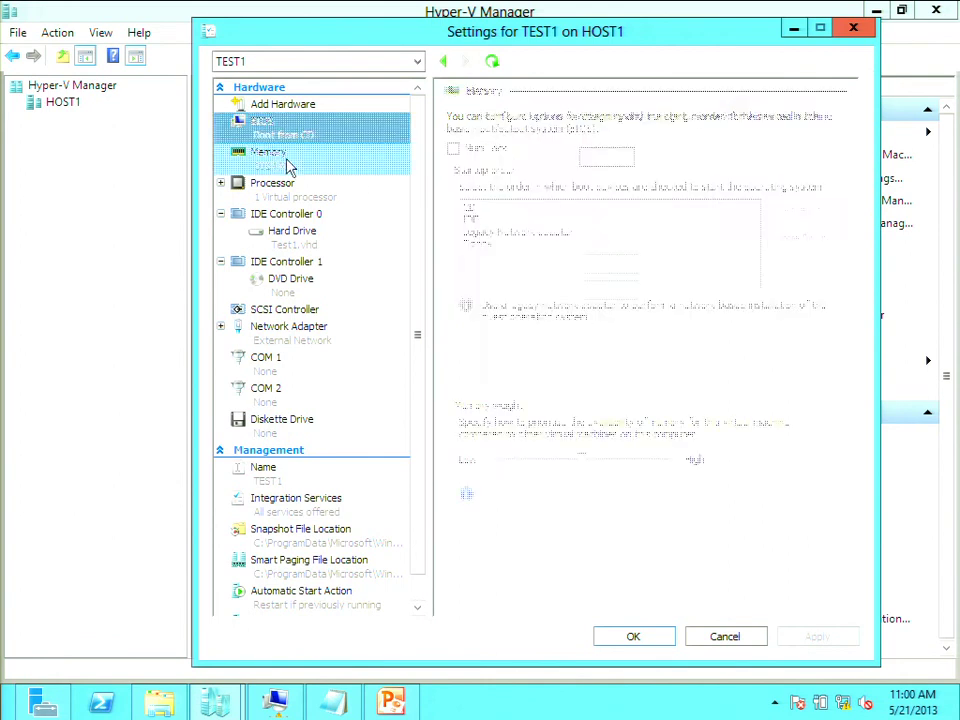
pyautogui.click(466, 241)
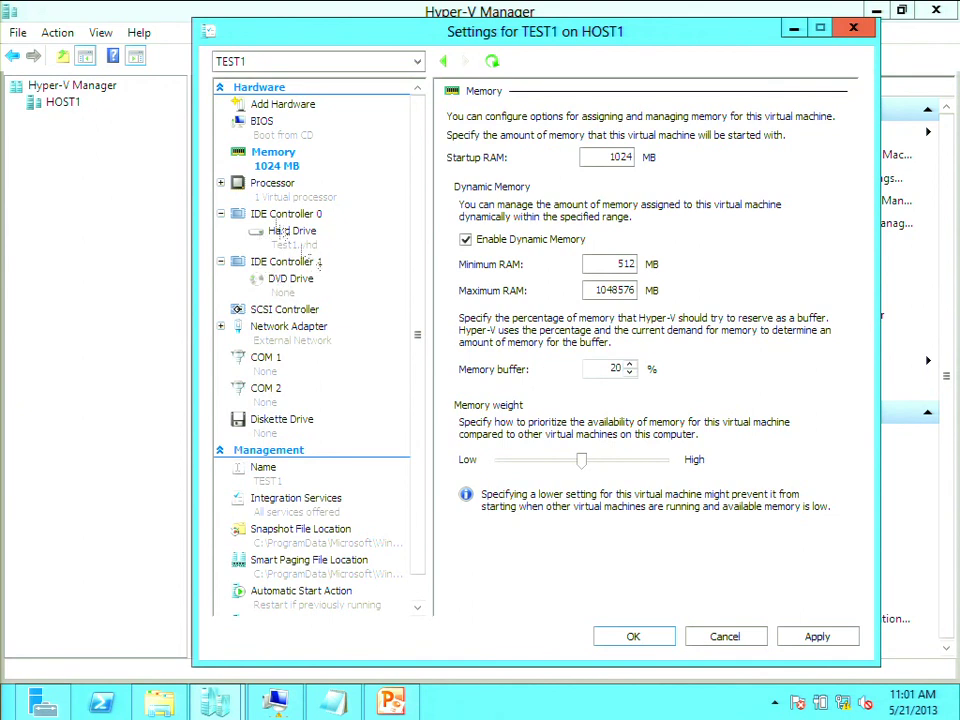
# - Review TEST1's processor resource control settings, including processor compatibility and NUMA configuration
pyautogui.click(226, 185)
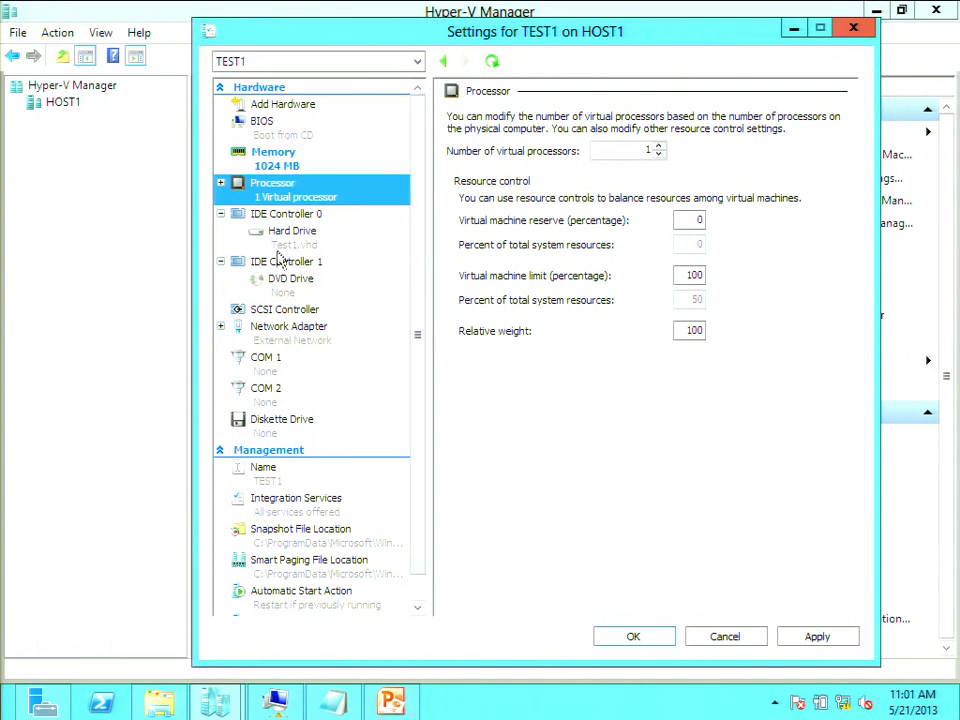
pyautogui.click(221, 183)
pyautogui.click(296, 216)
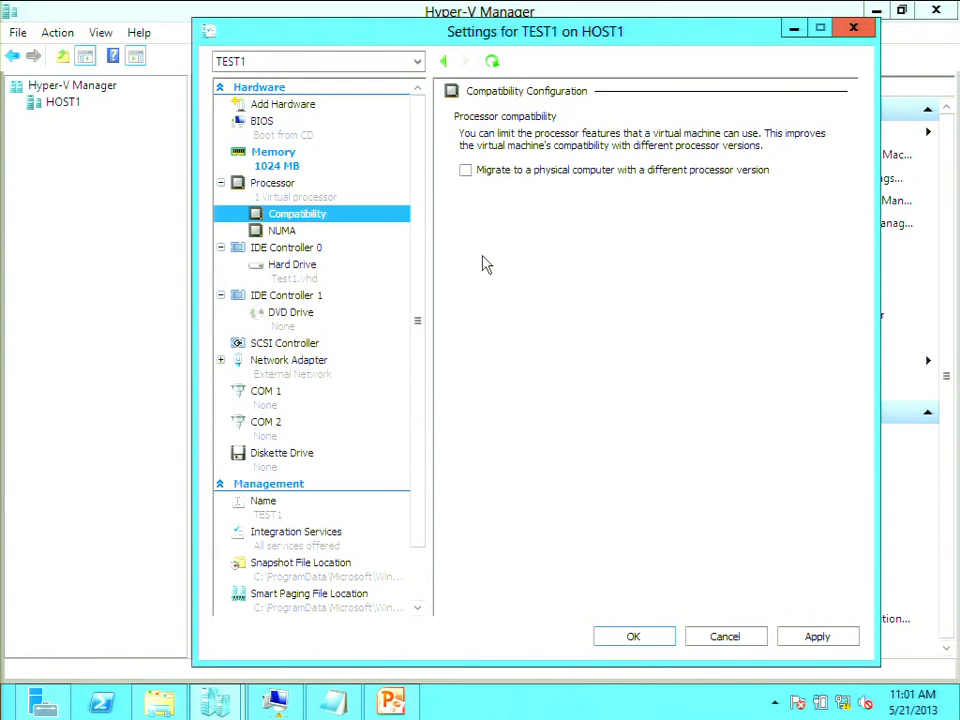
pyautogui.click(276, 232)
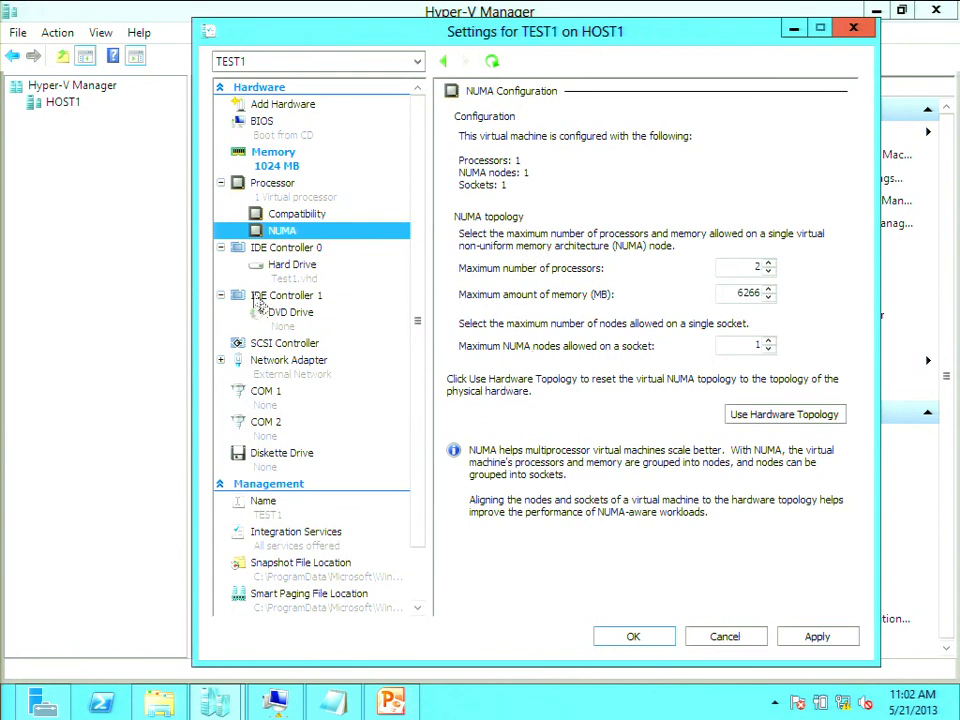
# - Examine TEST1's IDE Controller 0, its attached hard drive's disk options, and the SCSI controller
pyautogui.click(278, 250)
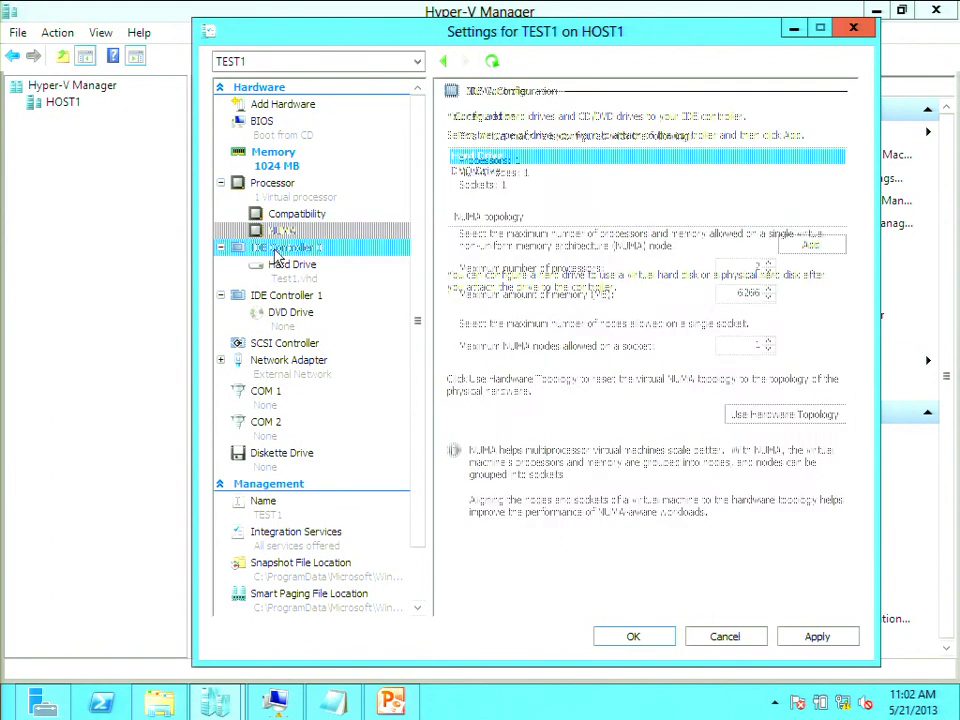
pyautogui.click(280, 275)
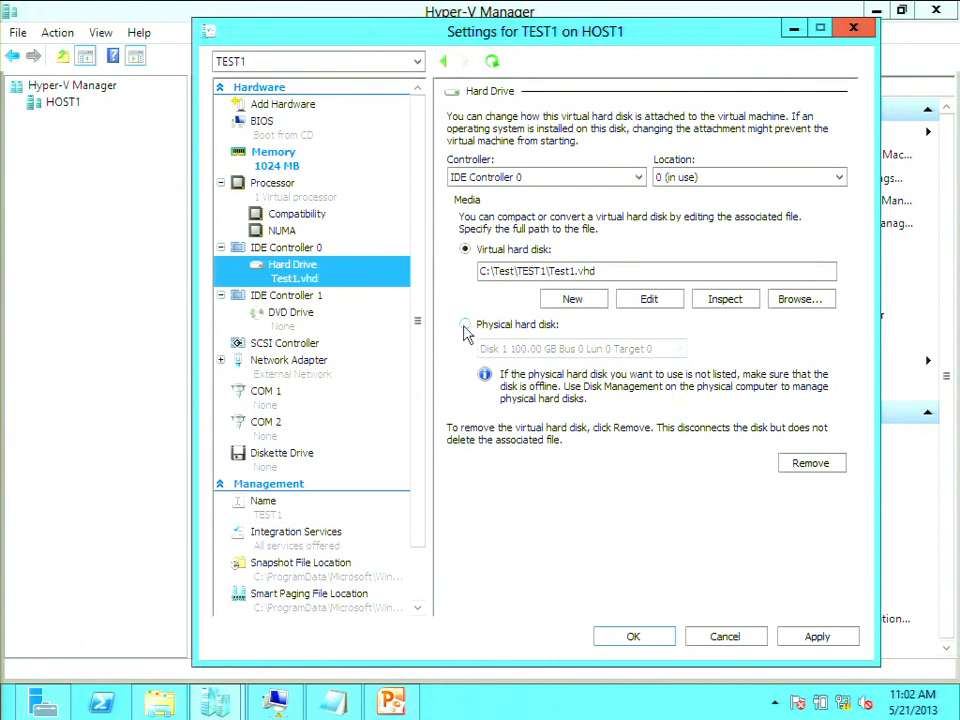
pyautogui.click(265, 345)
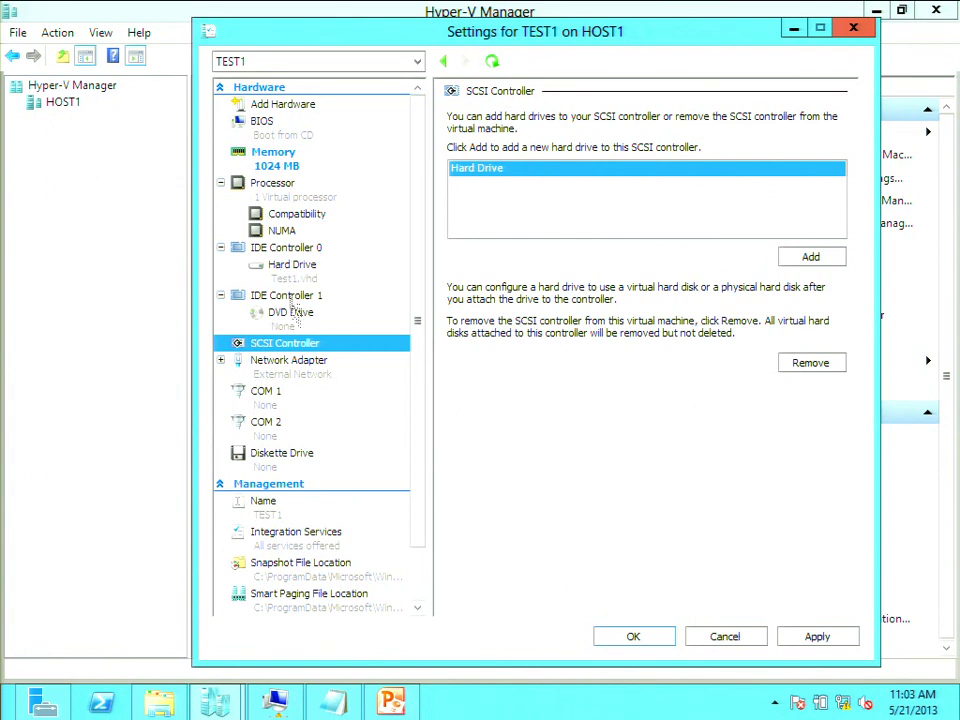
# - Check the virtual switch choices for TEST1's network adapter, and enable virtual LAN identification and bandwidth management
pyautogui.click(221, 361)
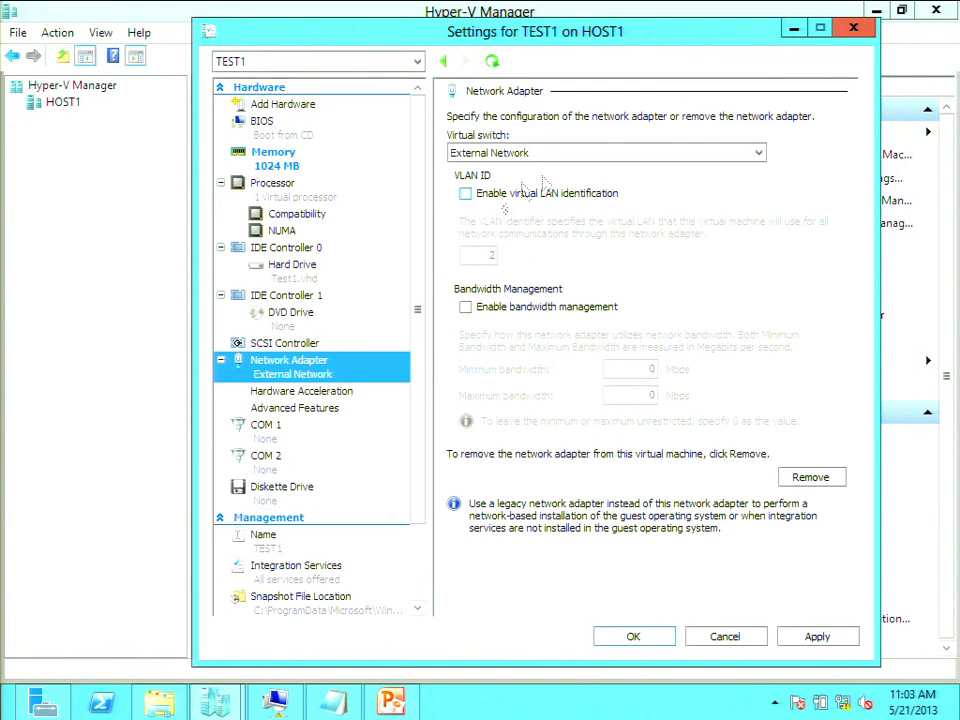
pyautogui.click(761, 155)
pyautogui.click(761, 155)
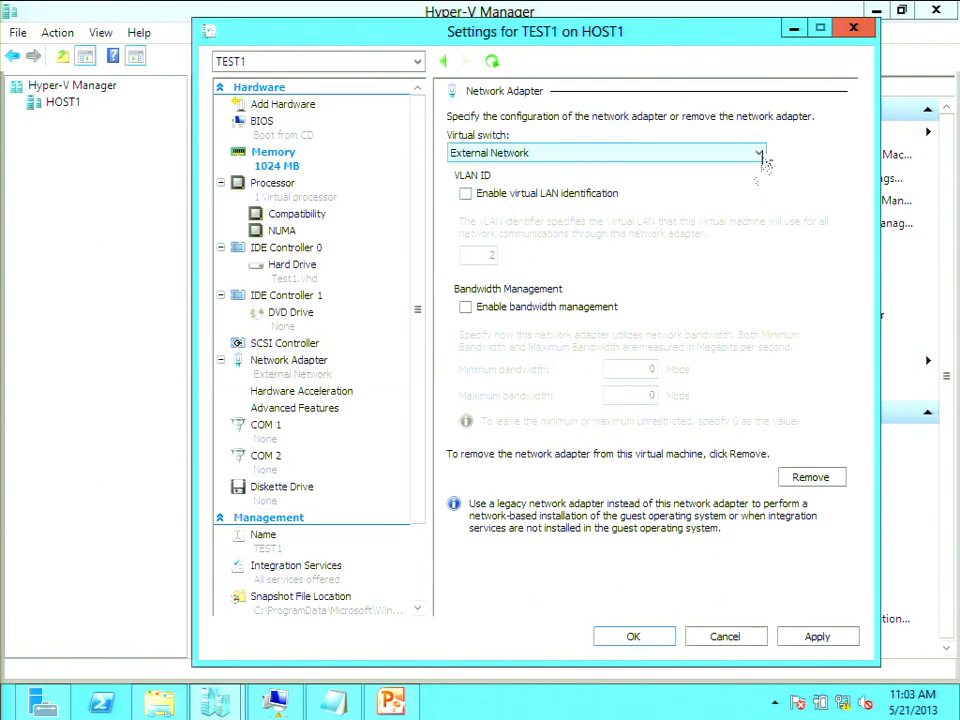
pyautogui.click(466, 194)
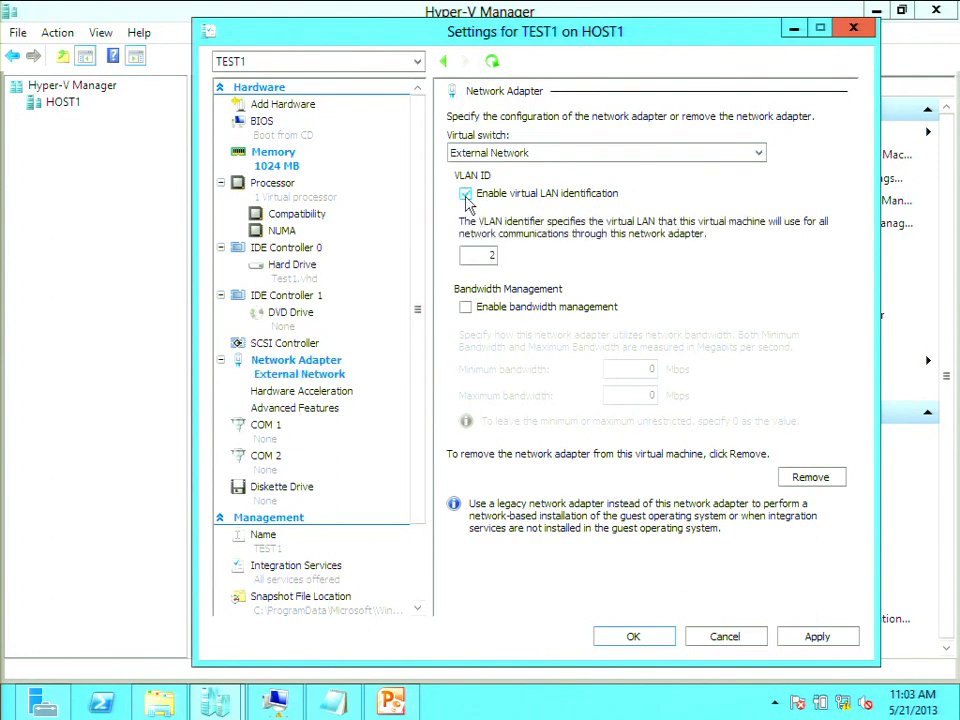
pyautogui.click(467, 309)
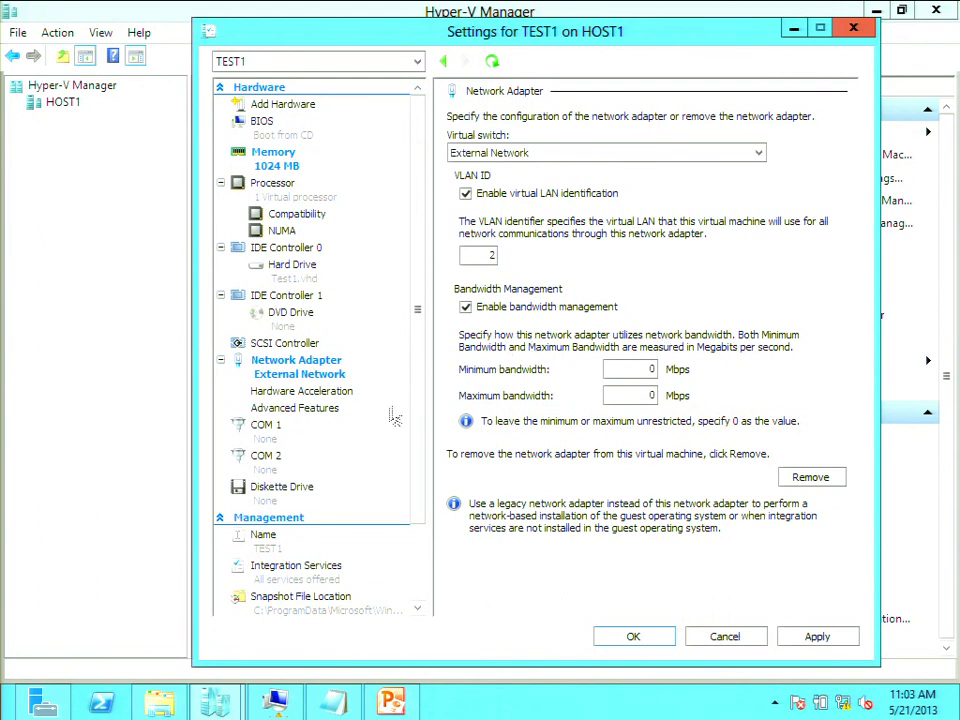
# - Review the network adapter's hardware acceleration and advanced features, including the available port mirroring modes
pyautogui.click(304, 393)
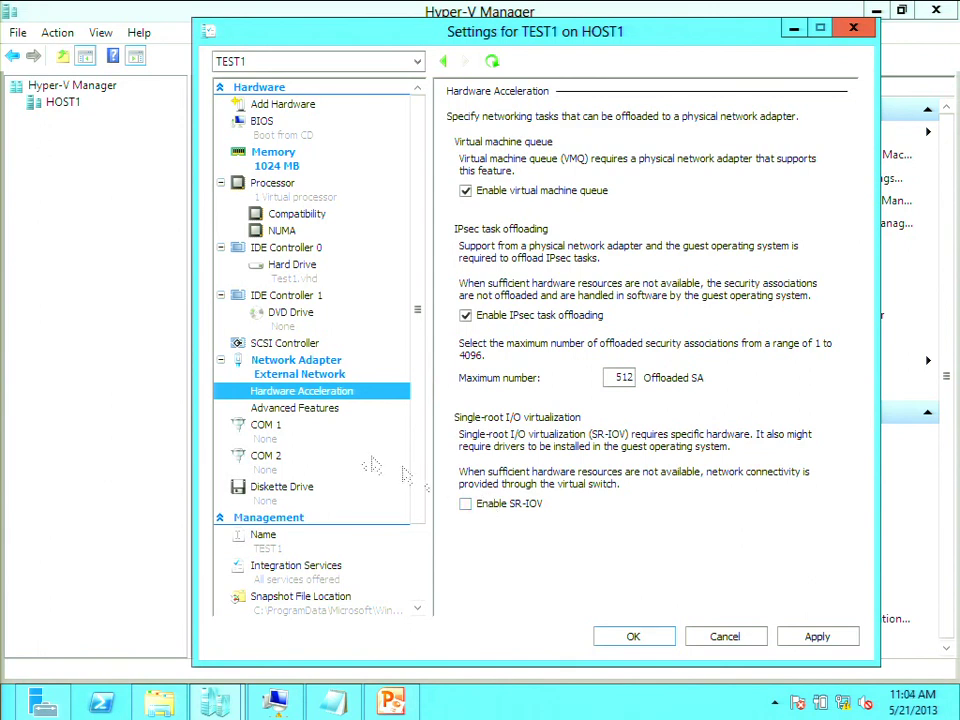
pyautogui.click(310, 418)
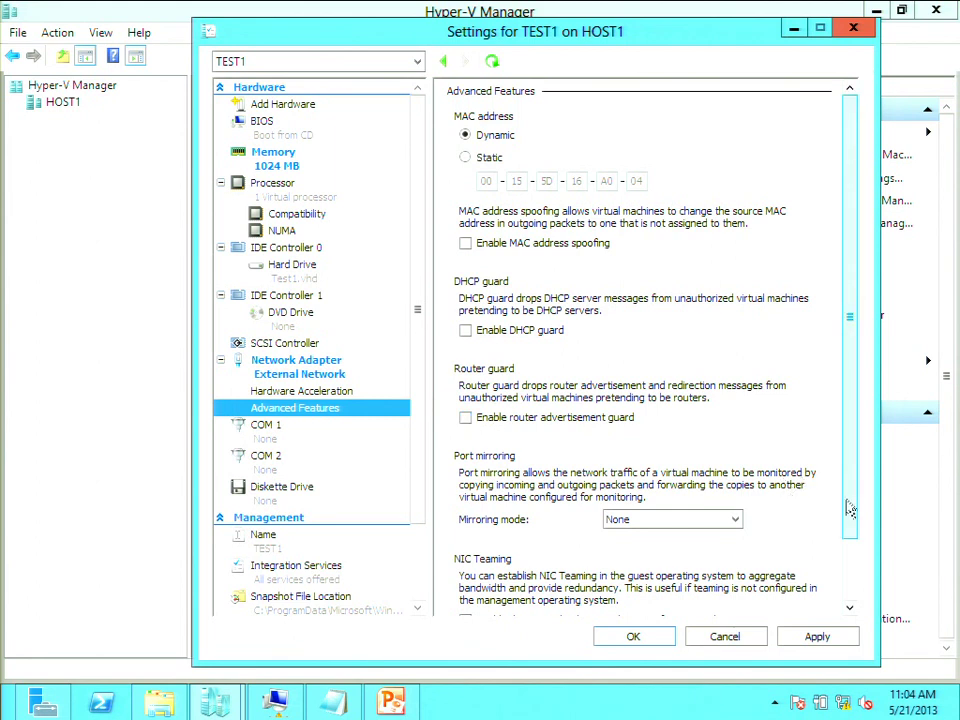
pyautogui.scroll(-1, 845, 570)
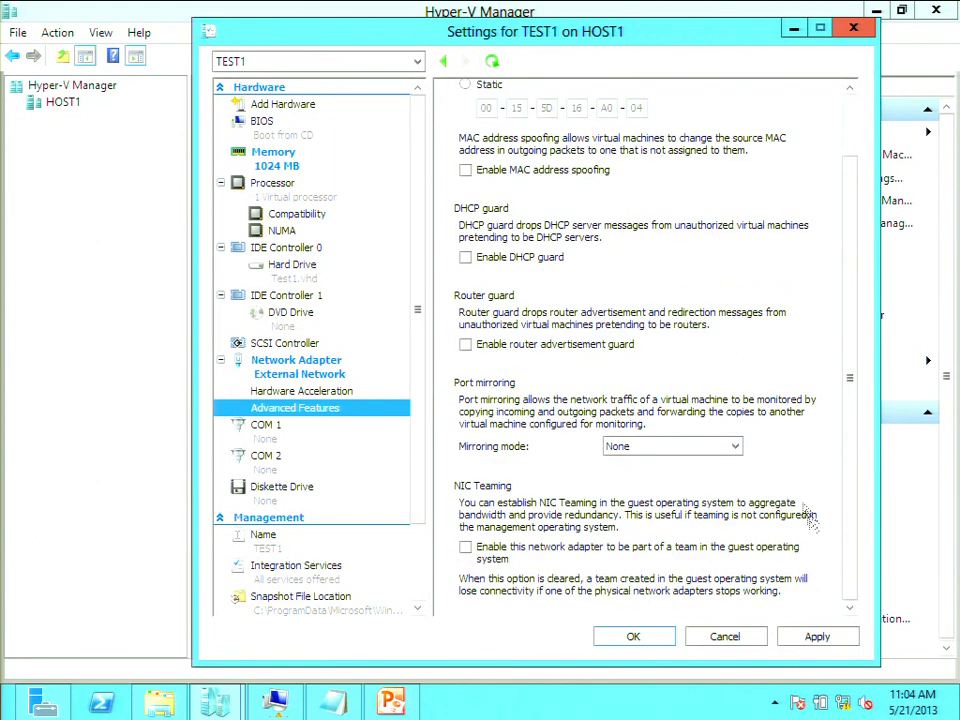
pyautogui.click(736, 447)
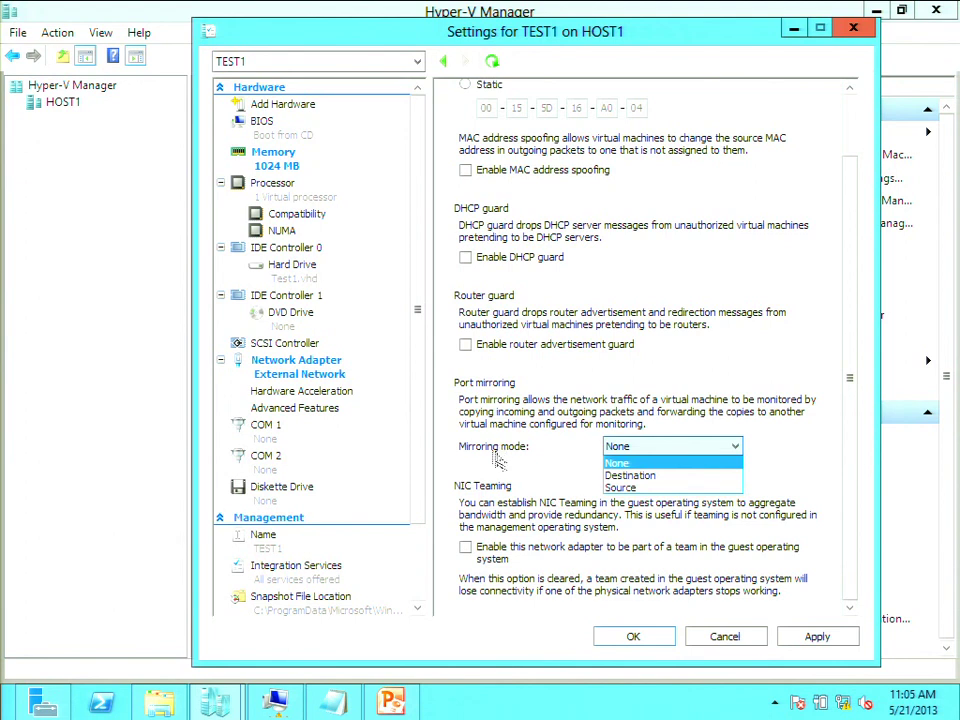
pyautogui.click(485, 552)
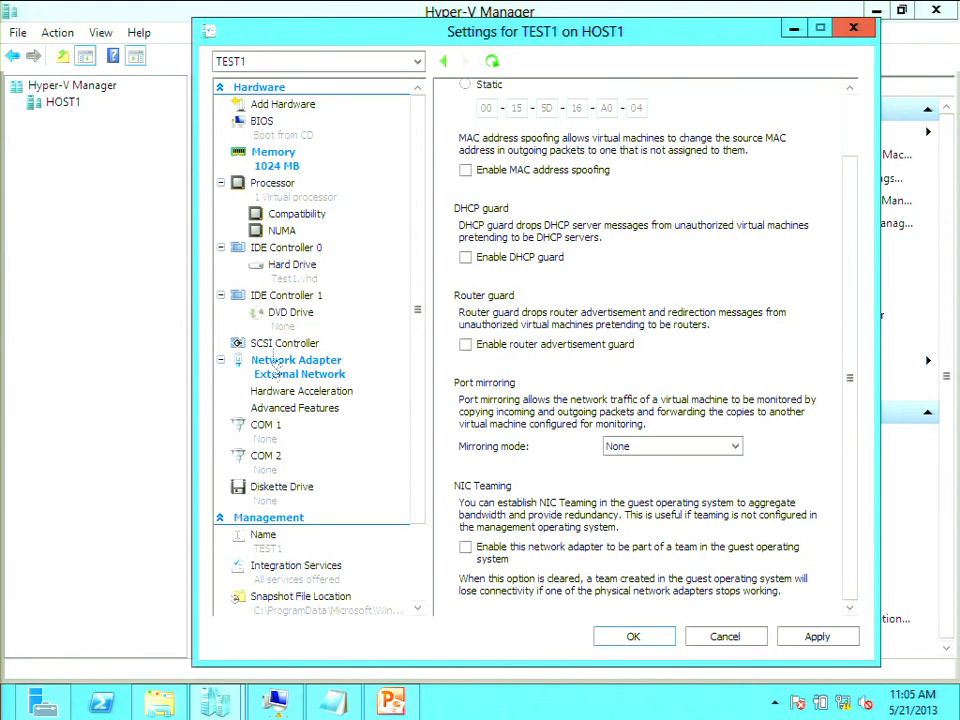
# - Look at TEST1's COM 1 and COM 2 port settings and the integration services offered to it
pyautogui.click(264, 432)
pyautogui.click(266, 460)
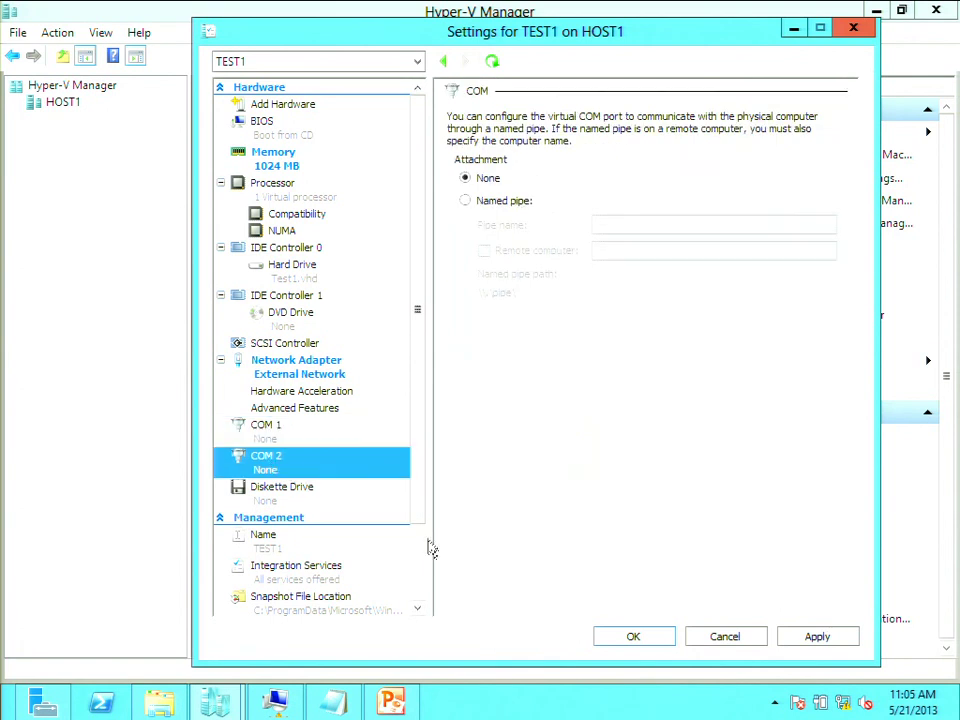
pyautogui.scroll(-2, 422, 587)
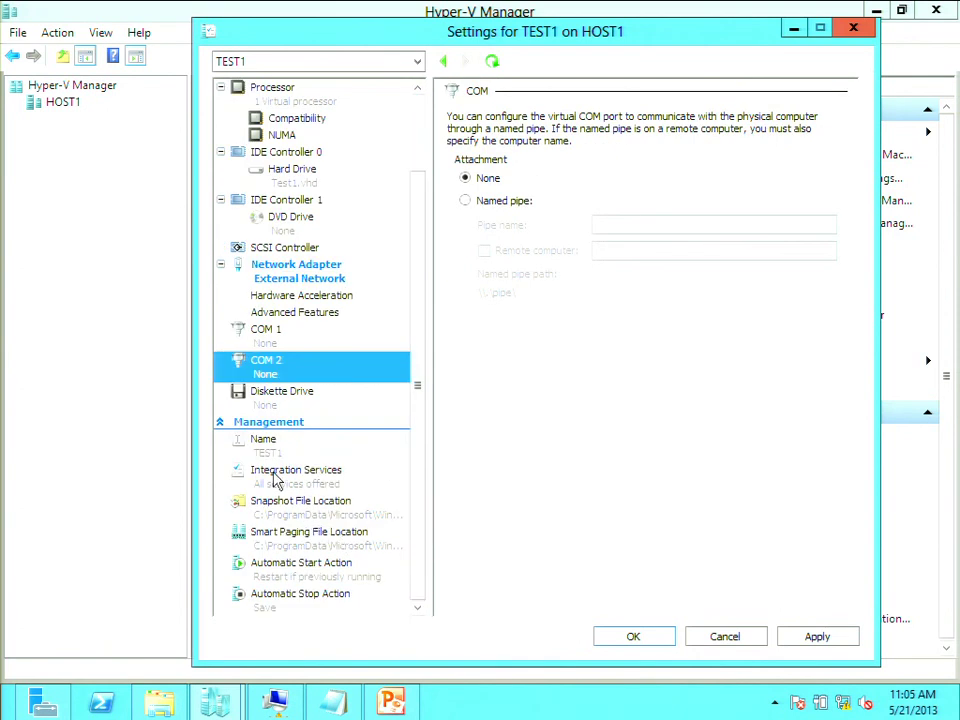
pyautogui.click(276, 480)
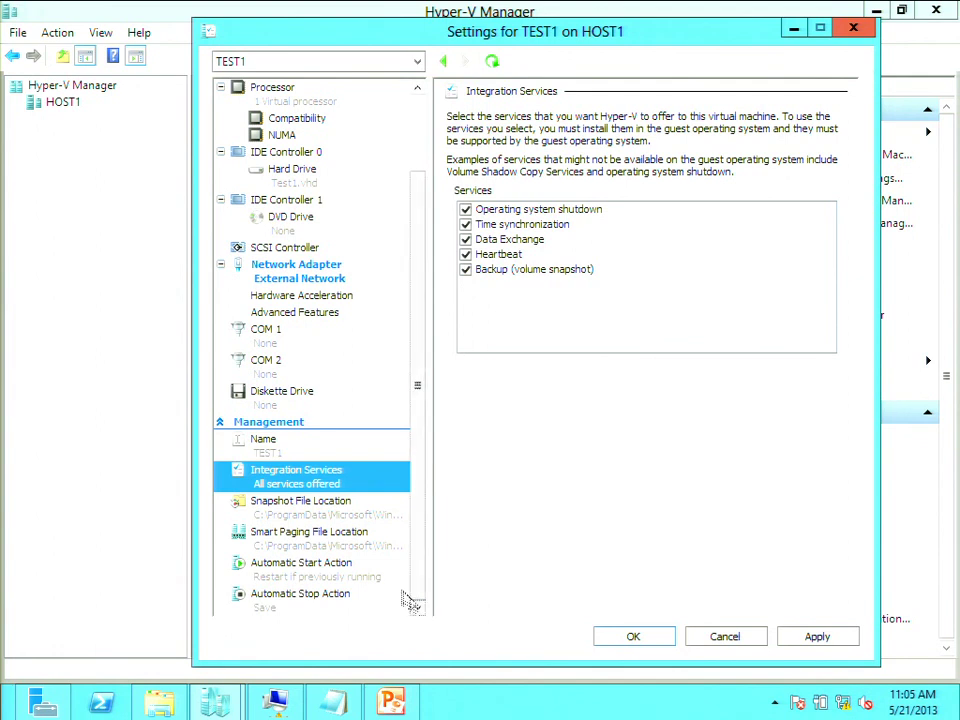
# - Review TEST1's Smart Paging file location and automatic start and stop actions, and close the settings without saving
pyautogui.click(305, 550)
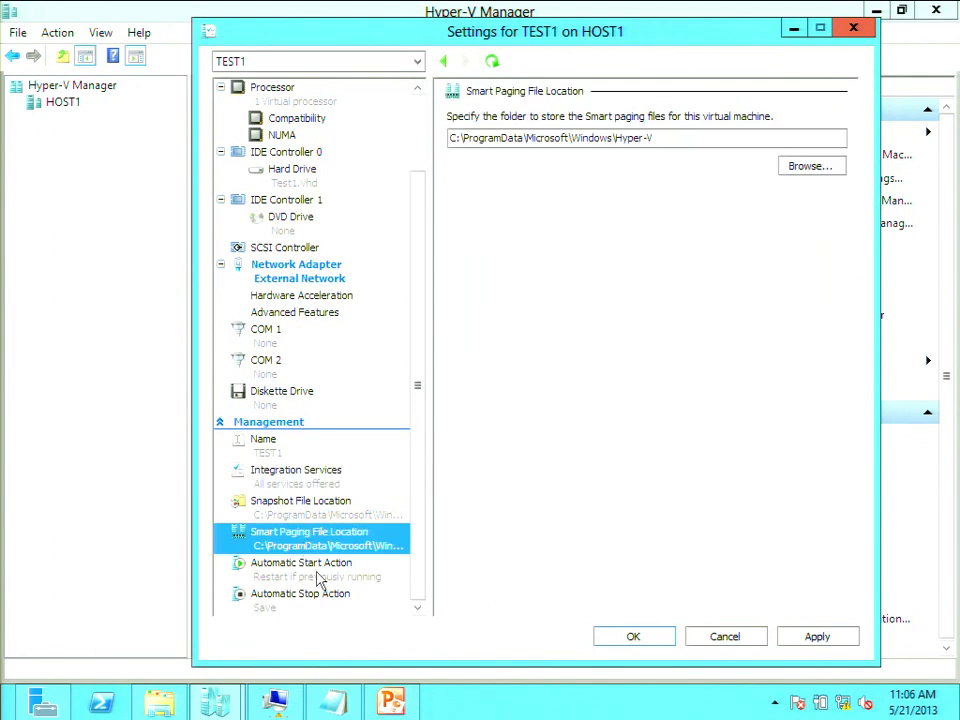
pyautogui.click(319, 581)
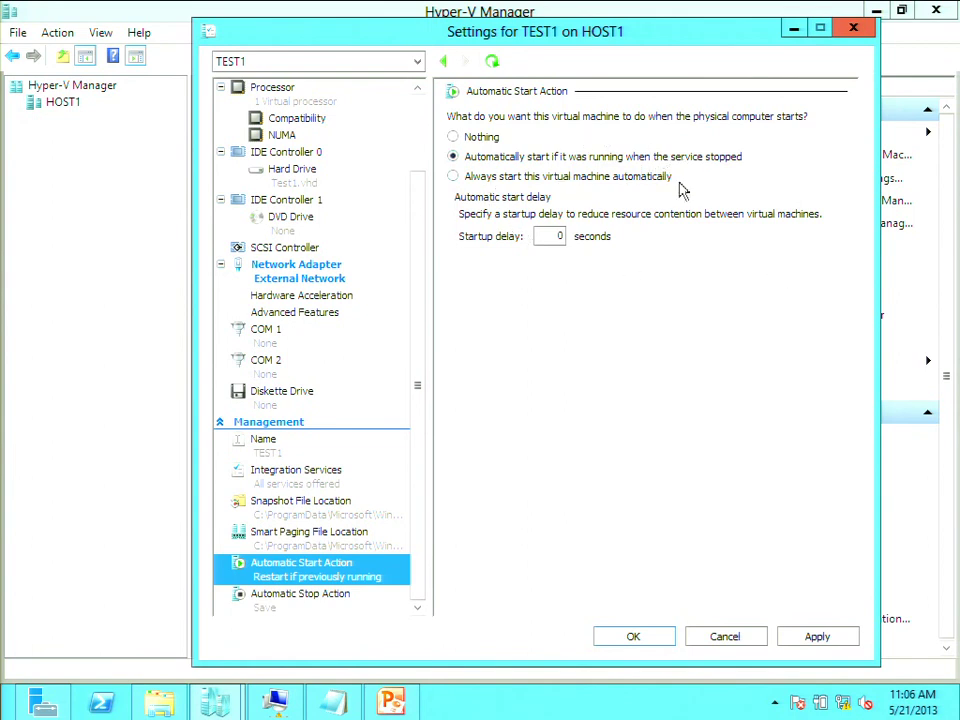
pyautogui.click(318, 600)
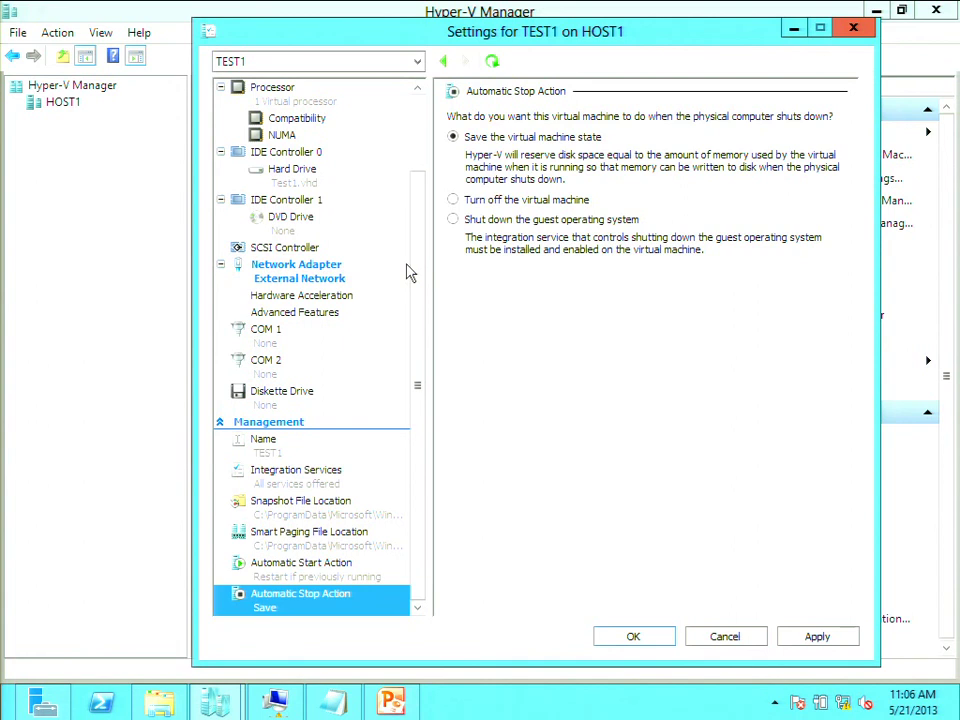
pyautogui.click(749, 644)
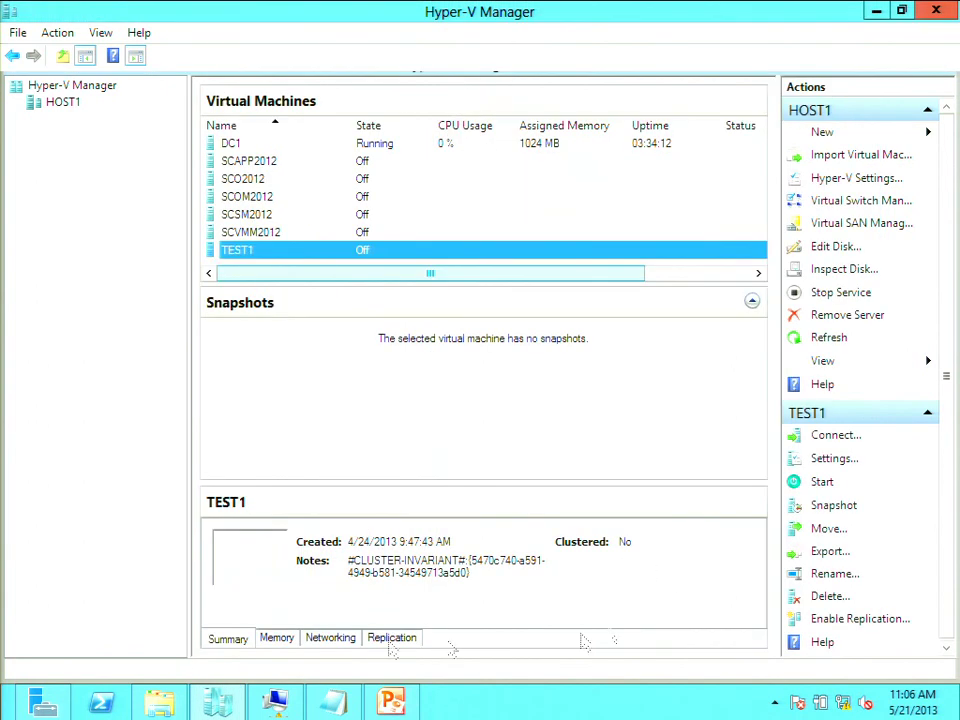
# - Open Windows PowerShell, set its console font size to 16, and reposition the window so it fits on screen
pyautogui.click(104, 703)
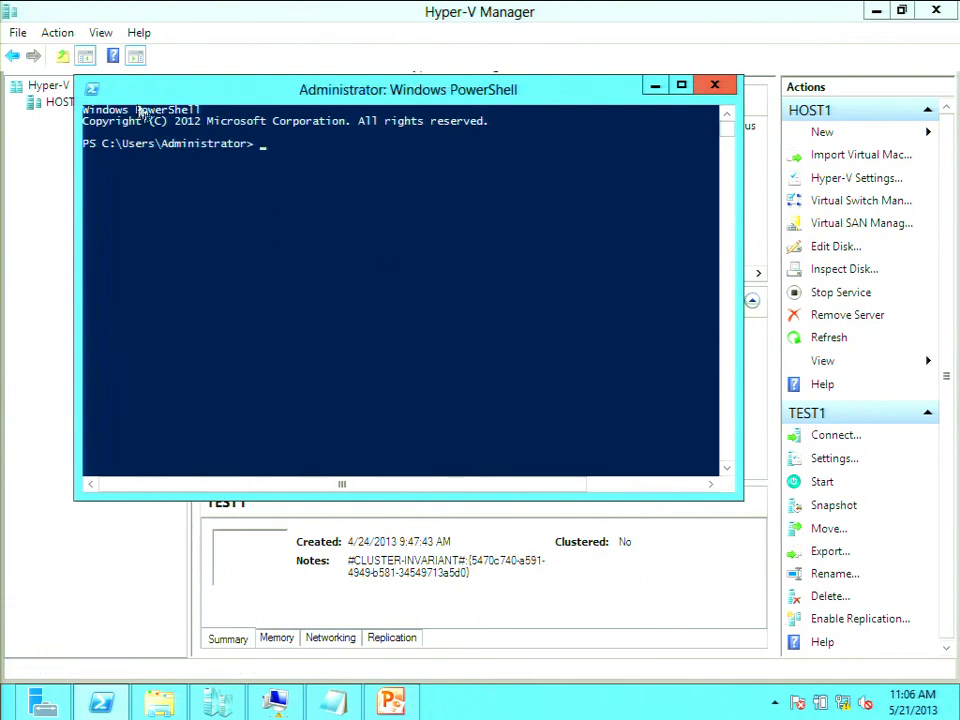
pyautogui.click(92, 92)
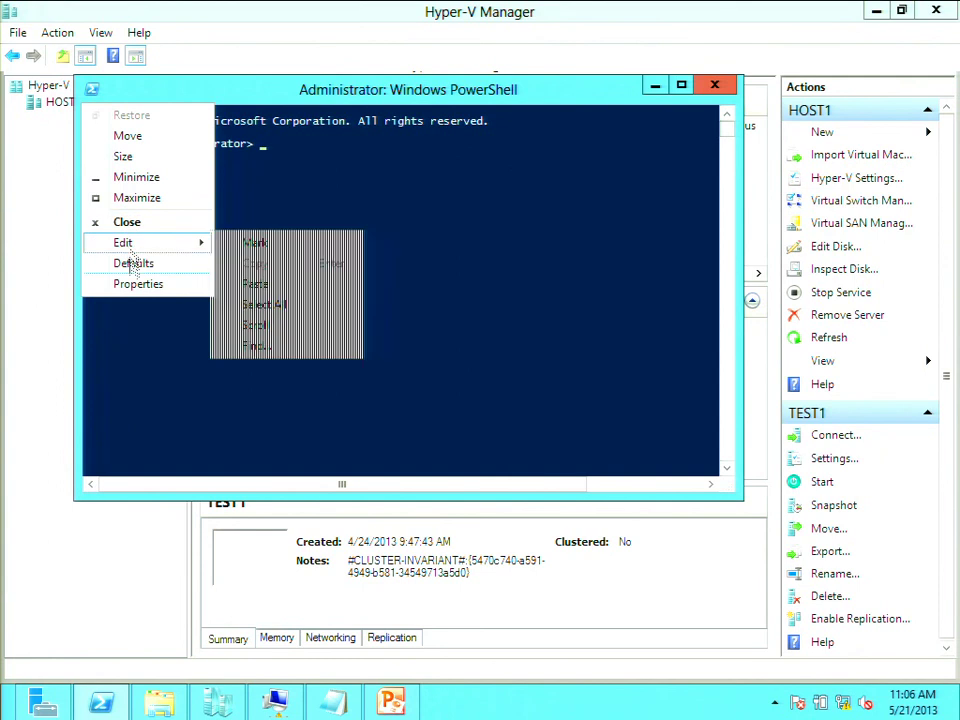
pyautogui.click(138, 284)
pyautogui.click(171, 138)
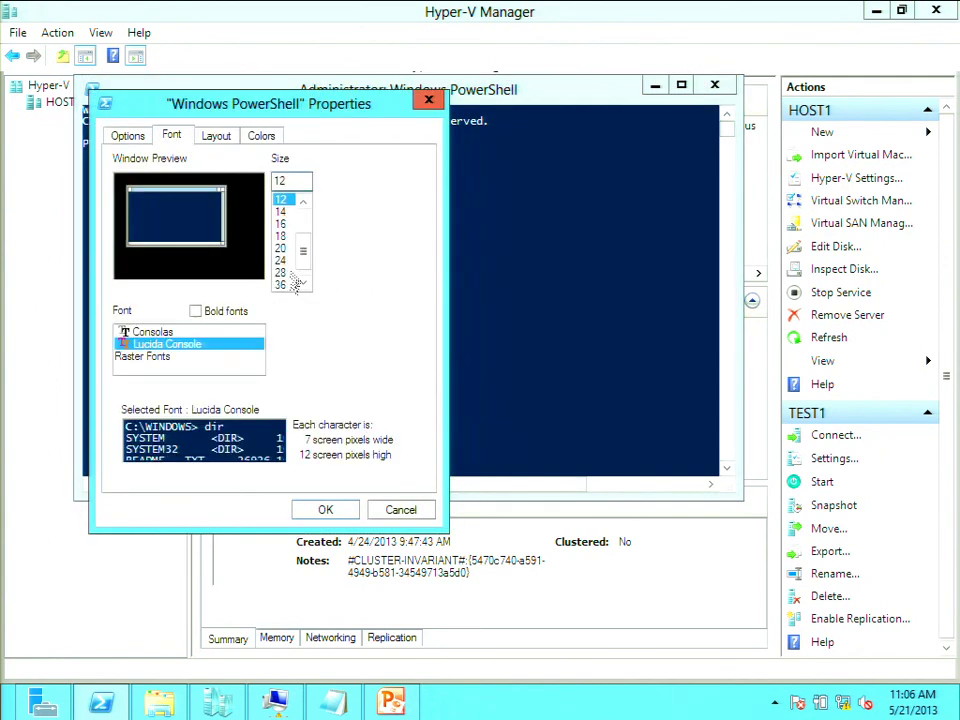
pyautogui.click(281, 223)
pyautogui.click(325, 509)
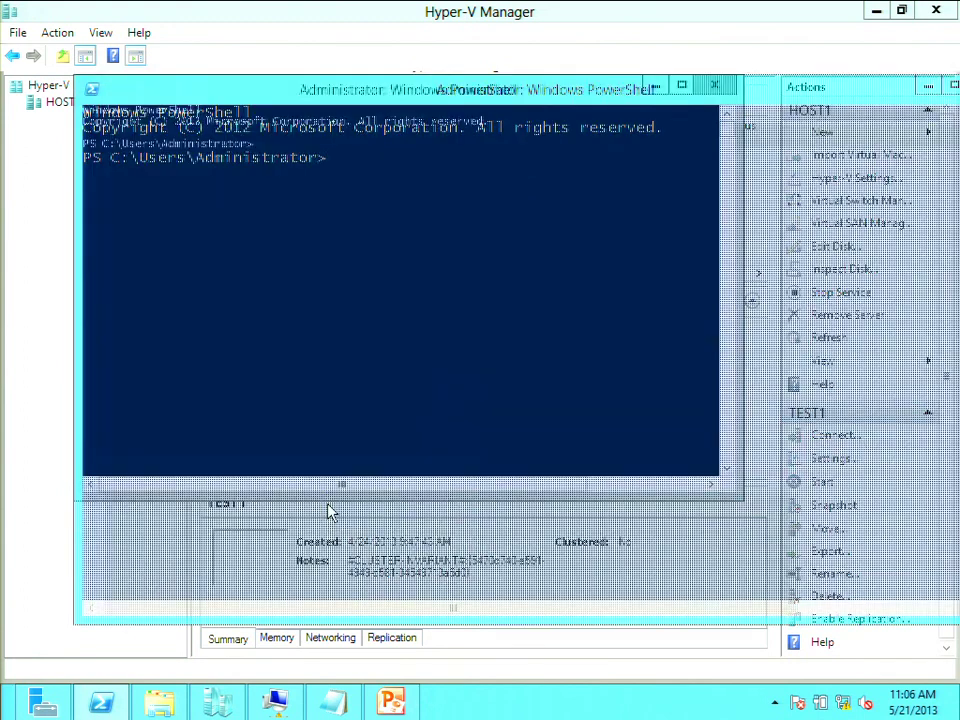
pyautogui.moveTo(349, 100); pyautogui.dragTo(291, 100)
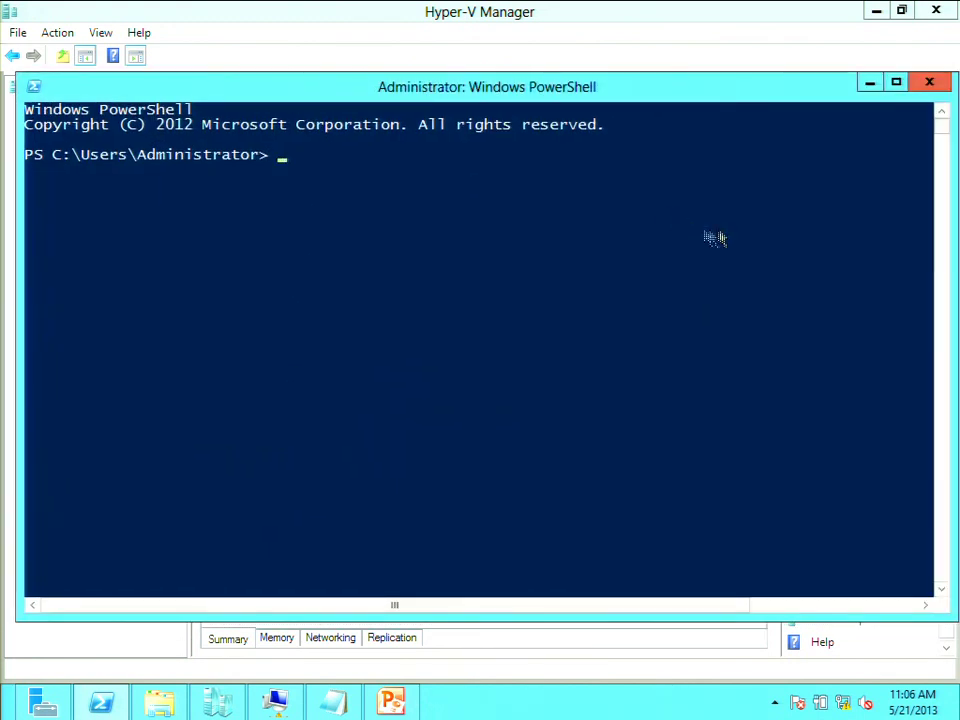
# - Import the Hyper-V module into the PowerShell session with import-module Hyper-V
pyautogui.write('import-mod')
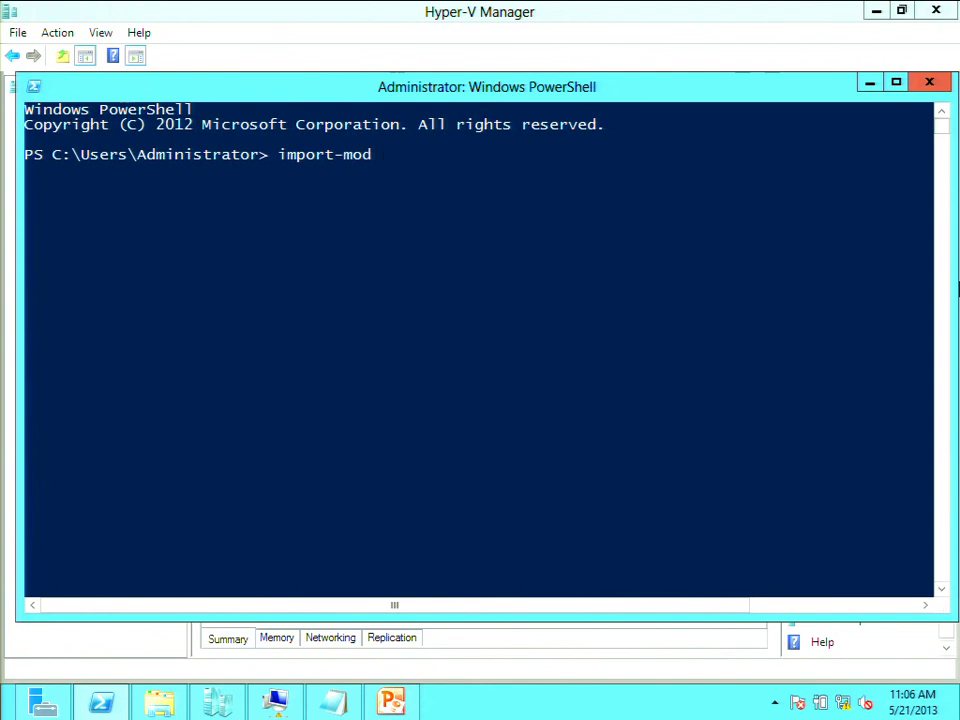
pyautogui.write('ule Hyper-V')
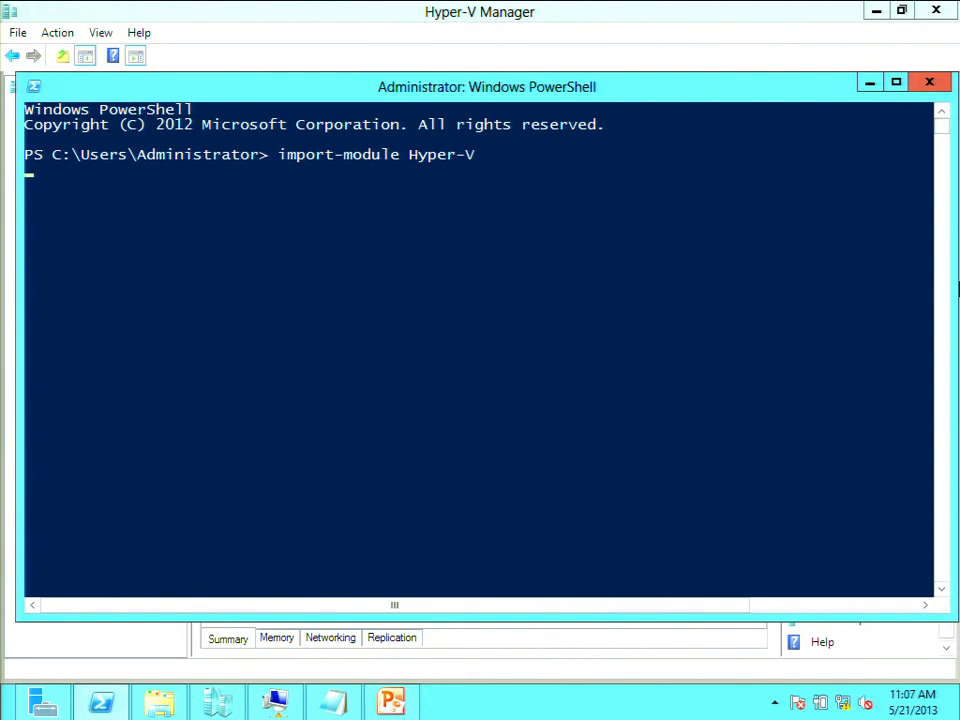
pyautogui.press('Return')
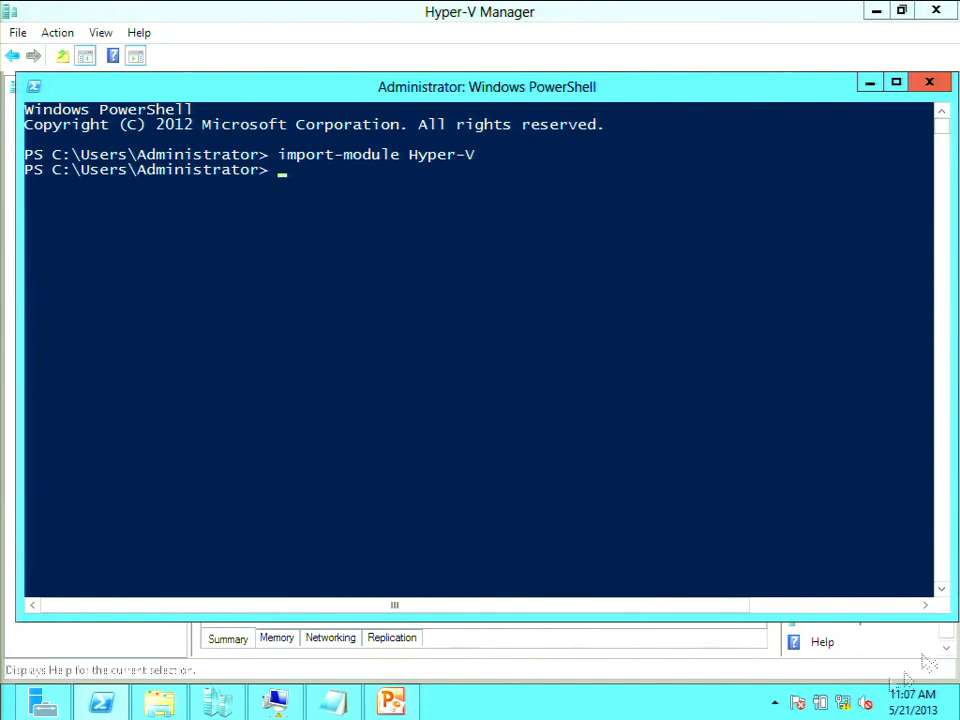
# - Copy get-command -module Hyper-V from the Hyper-V_CreateVM notes in Notepad and run it in PowerShell
pyautogui.click(345, 706)
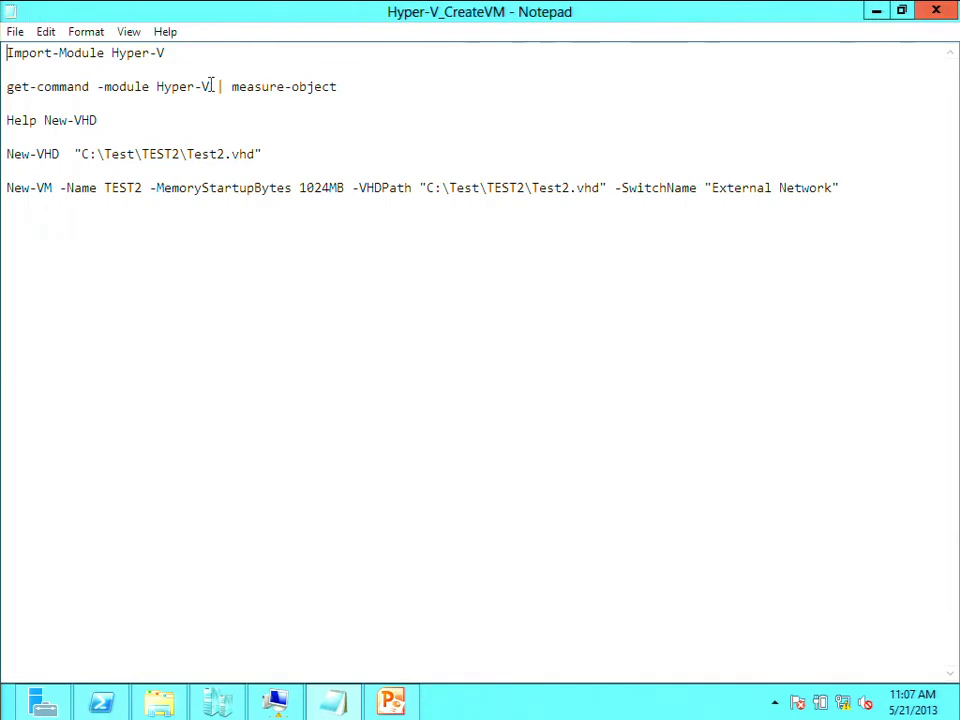
pyautogui.moveTo(210, 87); pyautogui.dragTo(8, 88)
pyautogui.hotkey('ctrl', 'c')
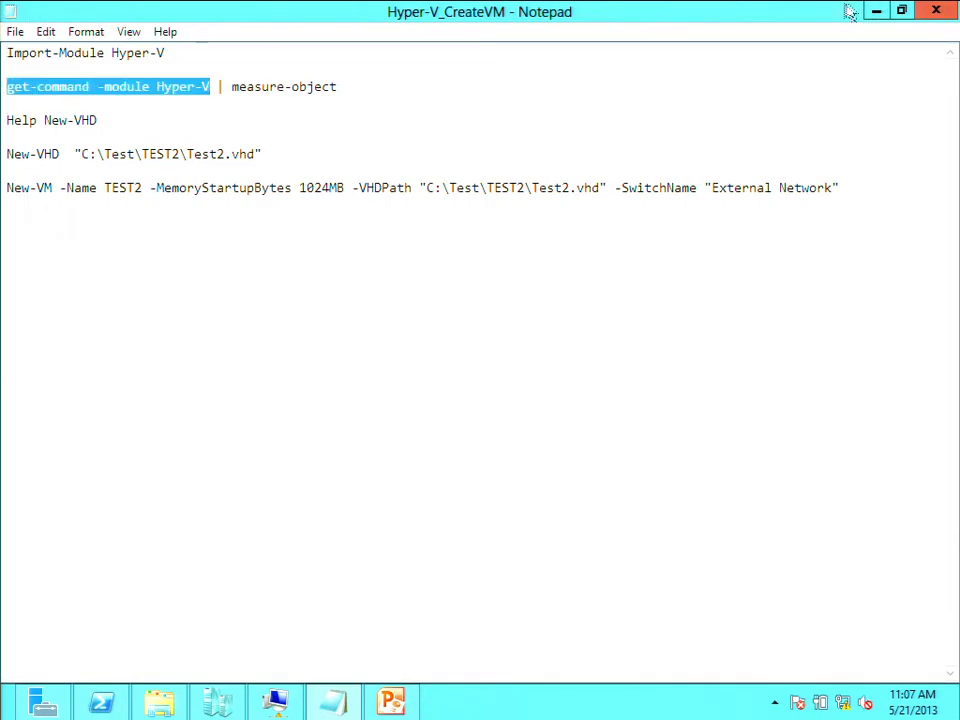
pyautogui.click(877, 13)
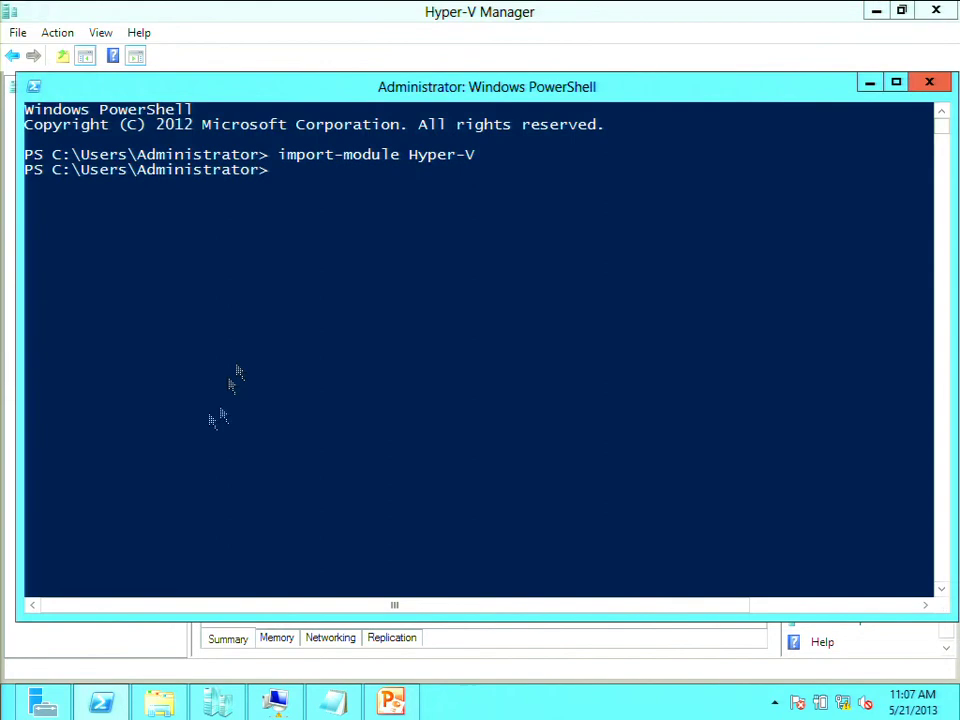
pyautogui.rightClick(283, 179)
pyautogui.press('Return')
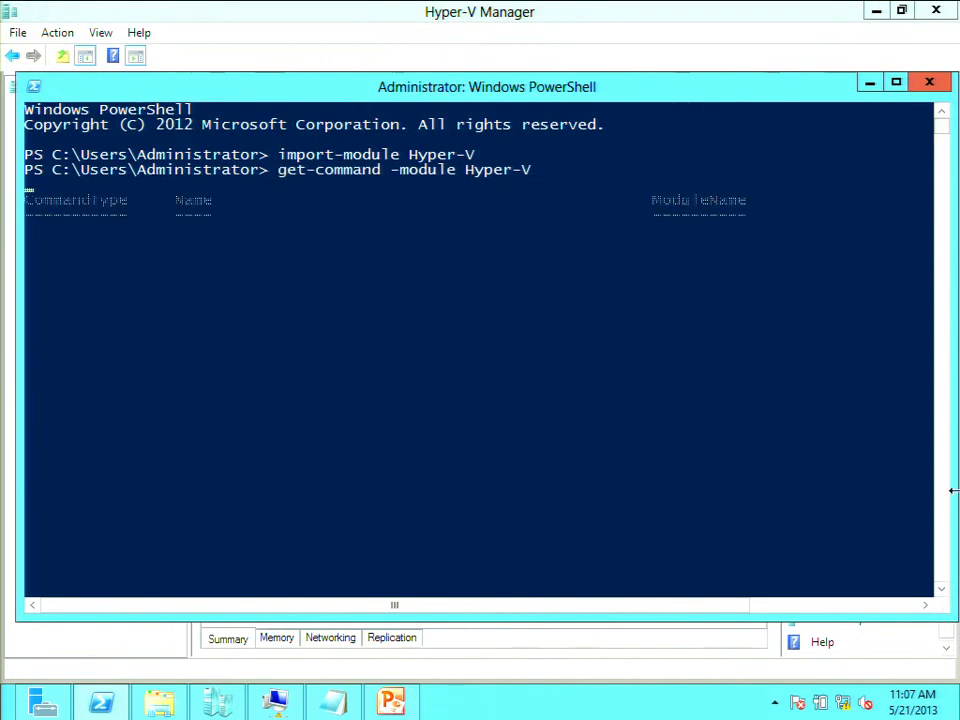
# - Look through the full list of Hyper-V cmdlets, from the Add commands through New-VHD and New-VM to the Test commands
pyautogui.scroll(20, 492, 409)
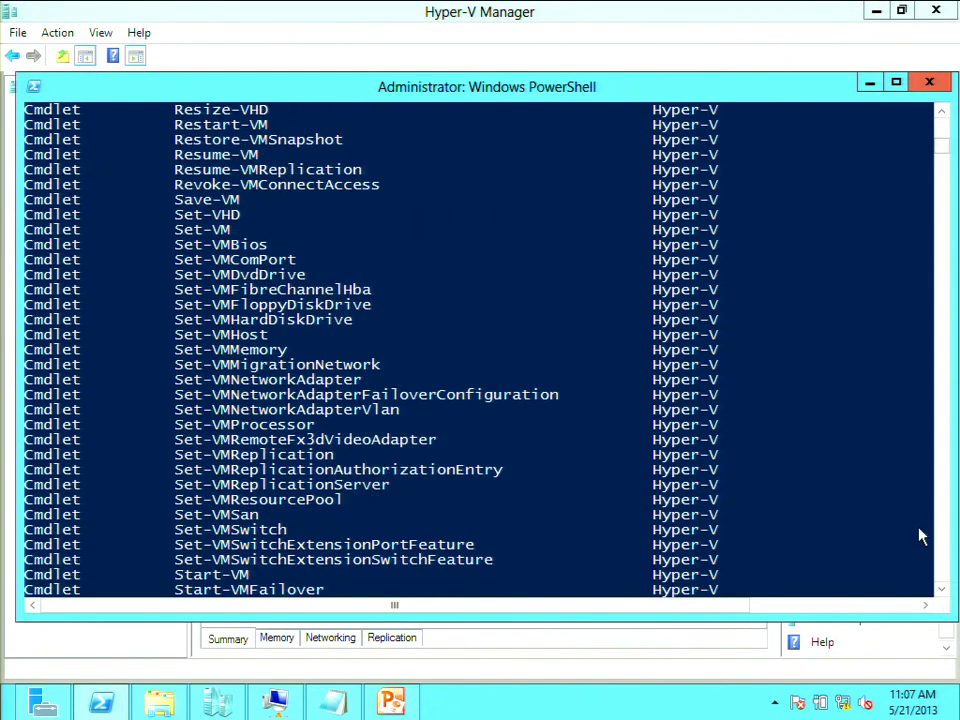
pyautogui.scroll(20, 492, 409)
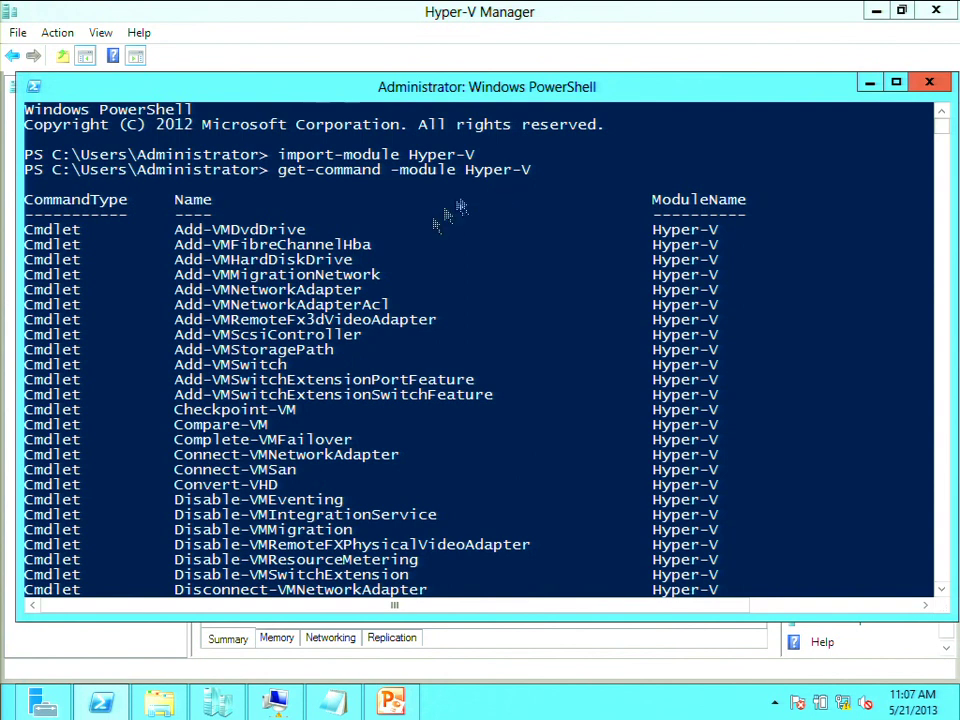
pyautogui.scroll(-3, 385, 354)
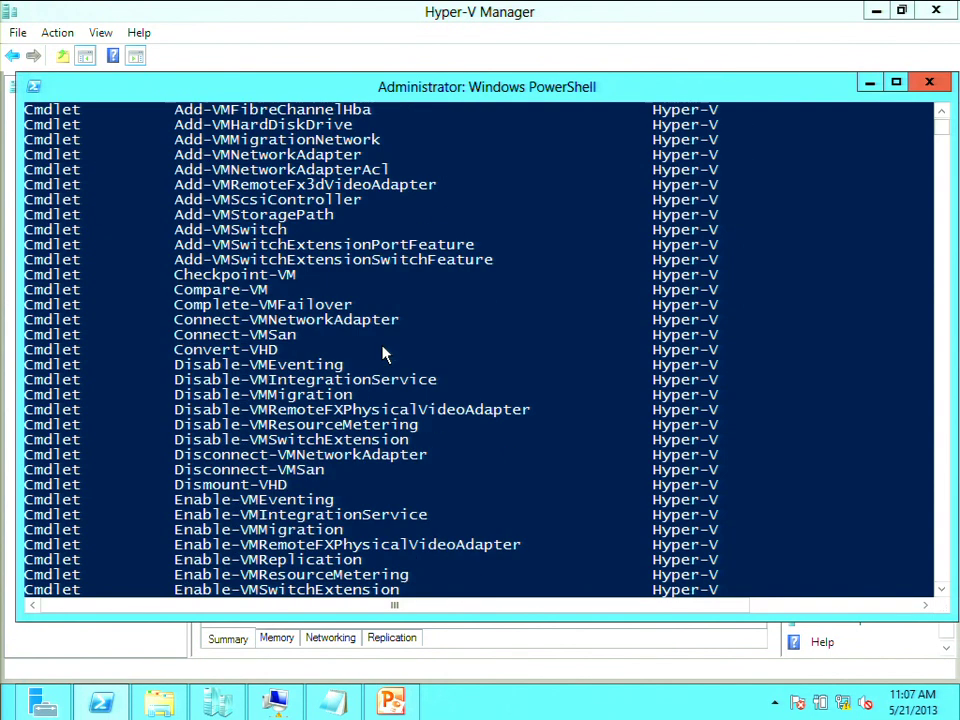
pyautogui.scroll(2, 388, 354)
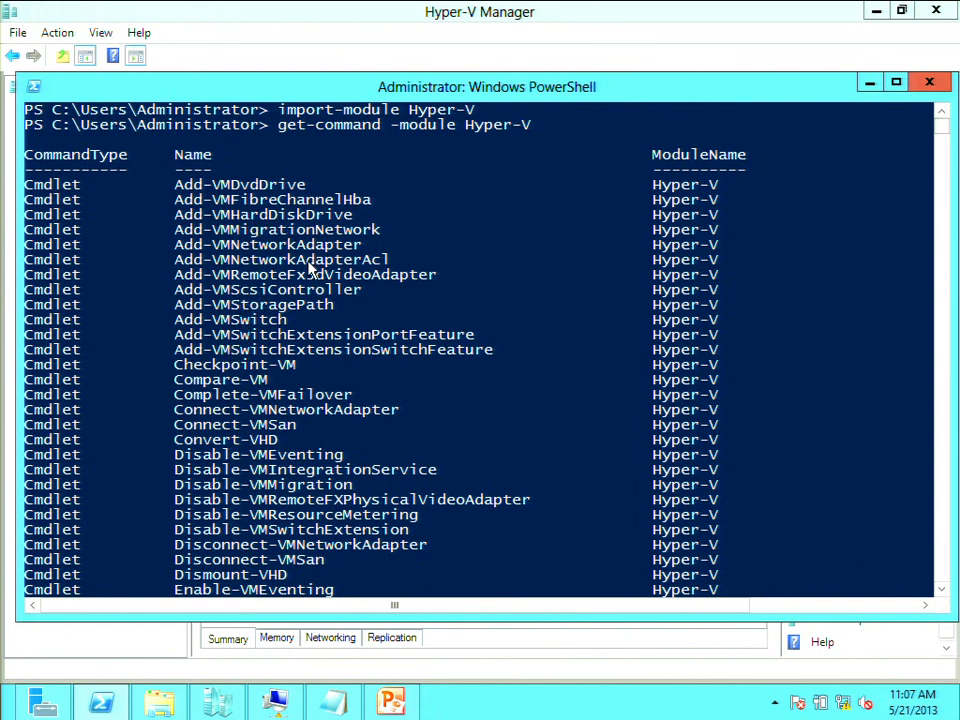
pyautogui.scroll(-3, 313, 268)
pyautogui.scroll(-20, 313, 268)
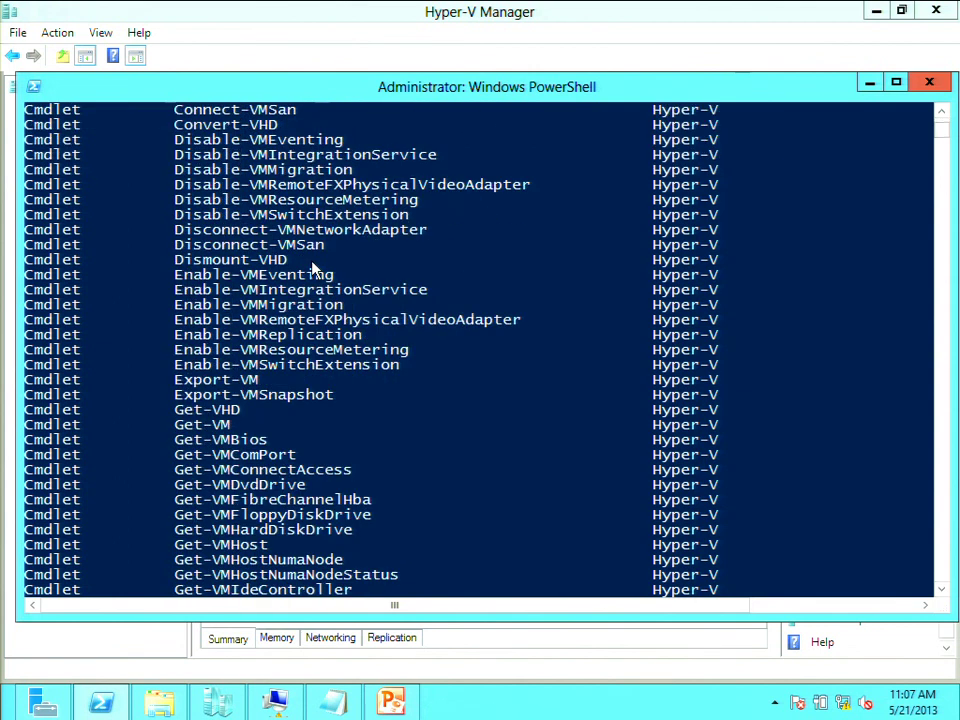
pyautogui.scroll(-2, 313, 268)
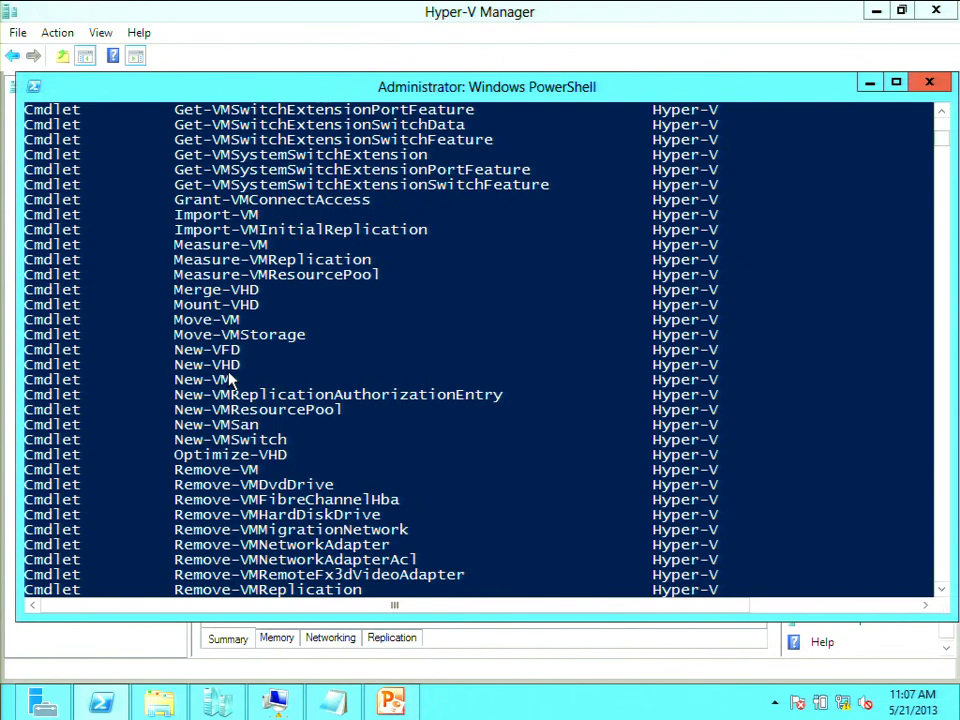
pyautogui.scroll(10, 230, 378)
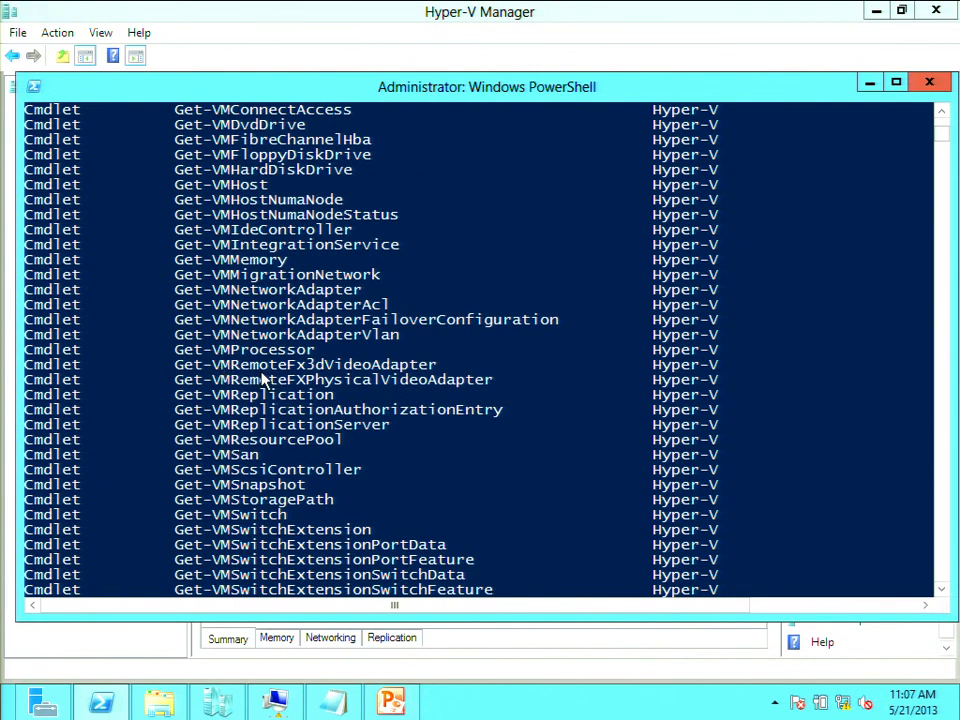
pyautogui.scroll(-20, 265, 378)
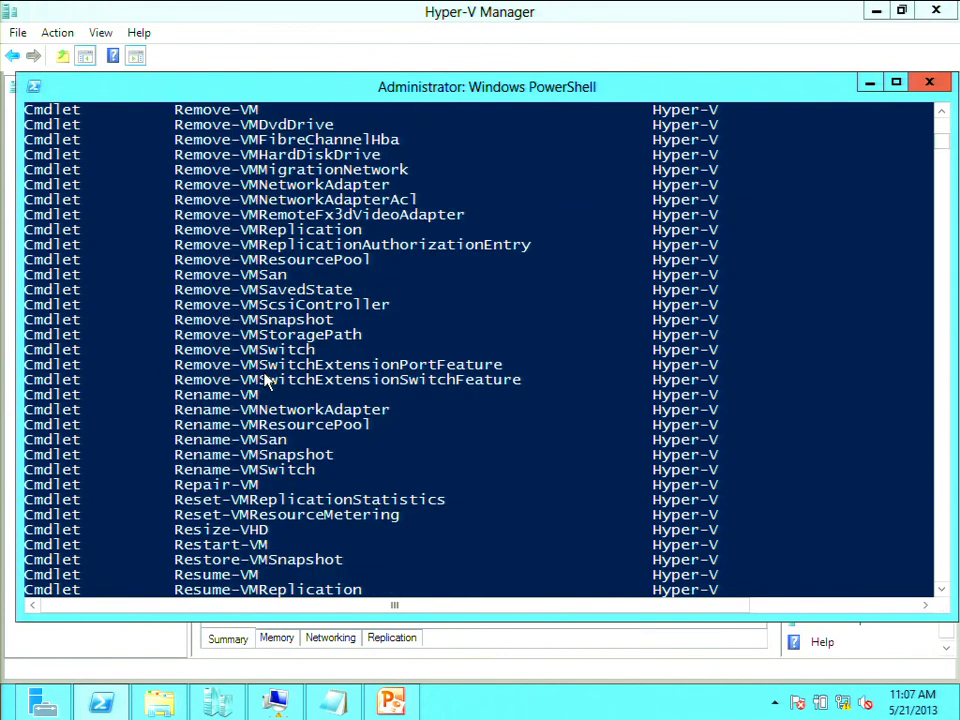
pyautogui.scroll(-5, 266, 379)
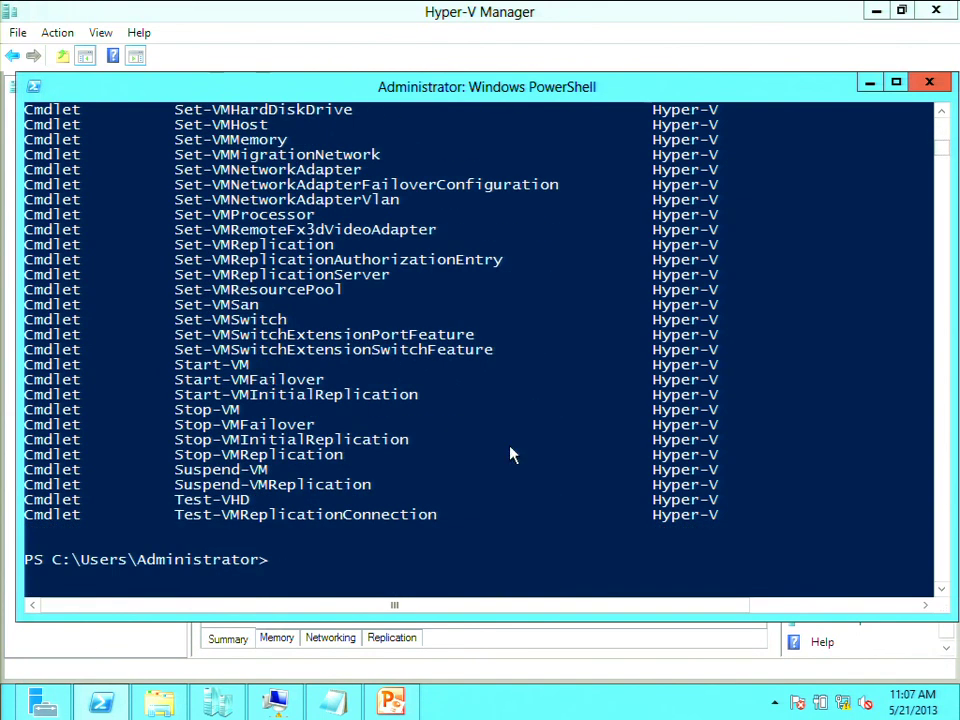
# - Count the module's cmdlets by running get-command -module Hyper-V | measure-object
pyautogui.press('Up')
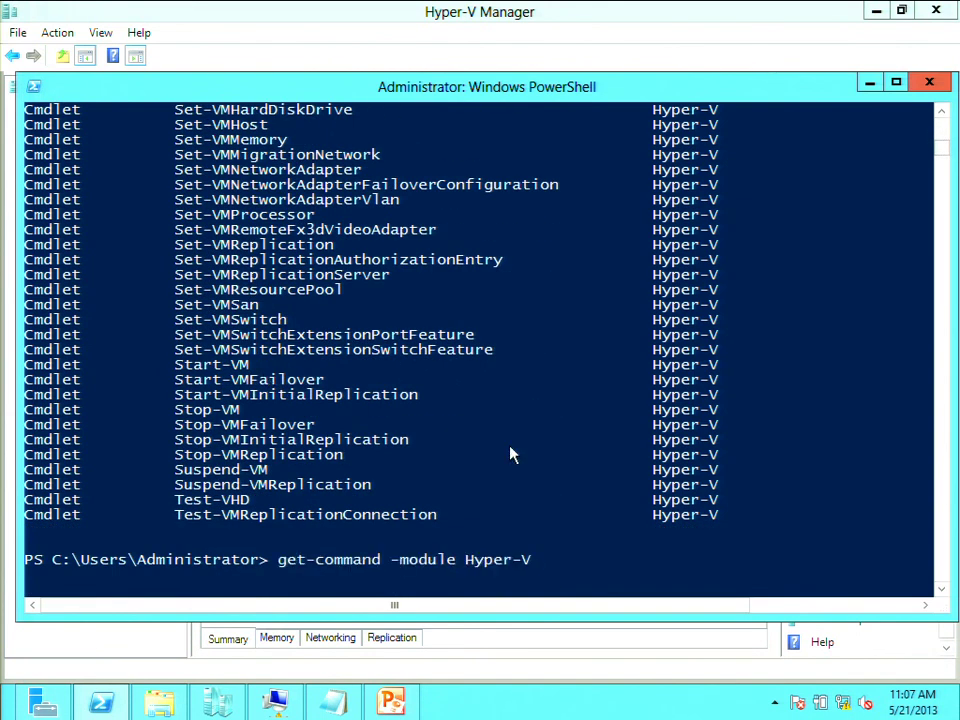
pyautogui.write('| measure-objec')
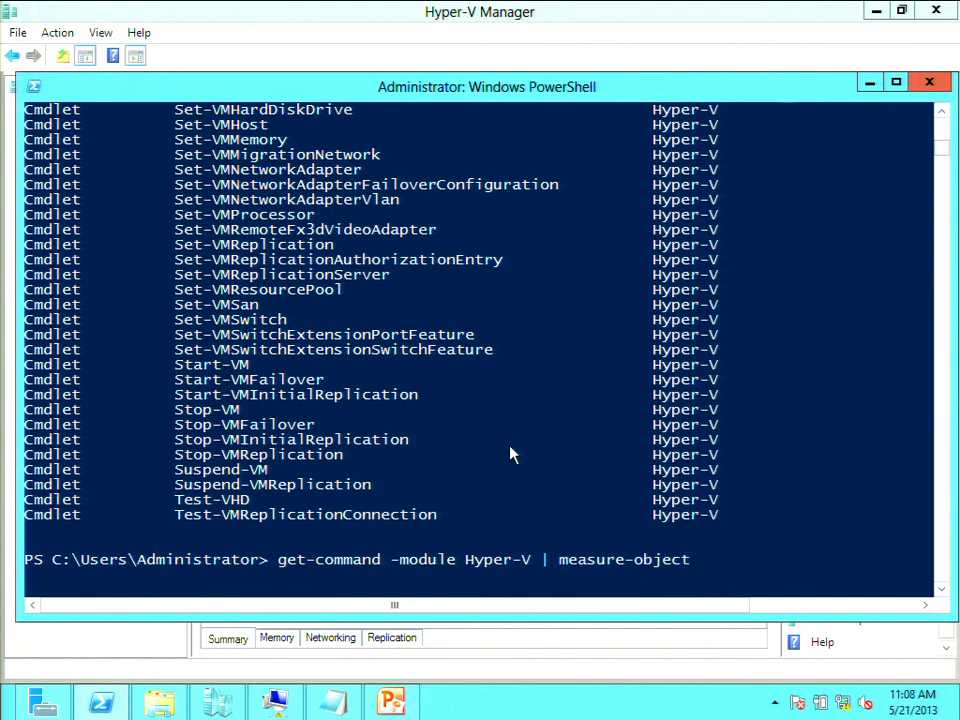
pyautogui.write('t')
pyautogui.press('Return')
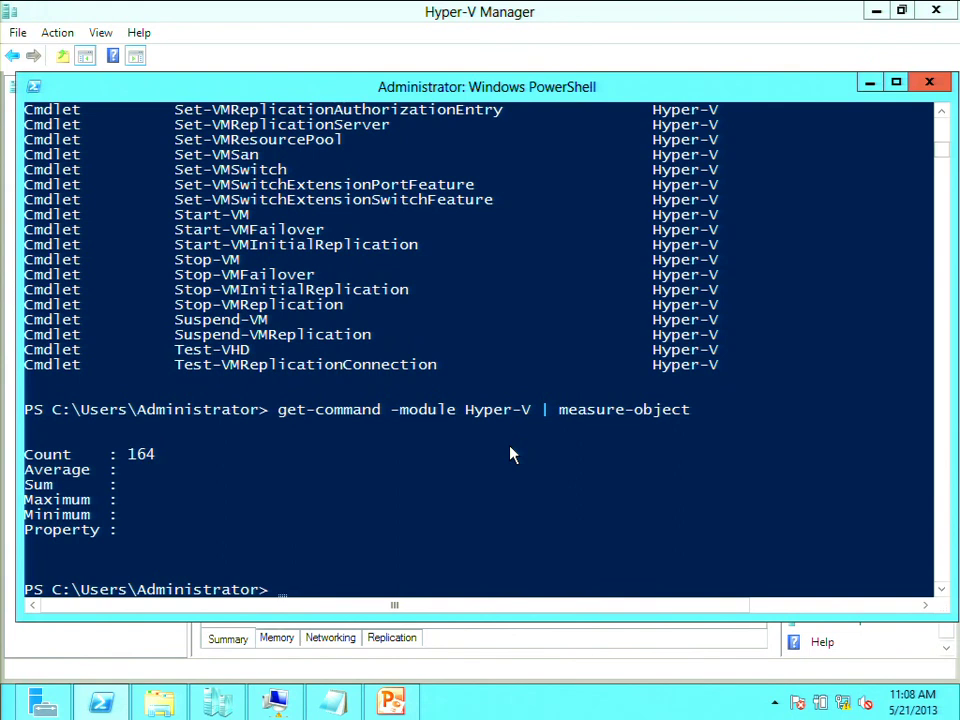
# - Copy Help New-VHD from the Notepad notes, run it in PowerShell and read the cmdlet's syntax to the end
pyautogui.click(333, 702)
pyautogui.moveTo(99, 121); pyautogui.dragTo(4, 120)
pyautogui.hotkey('ctrl', 'c')
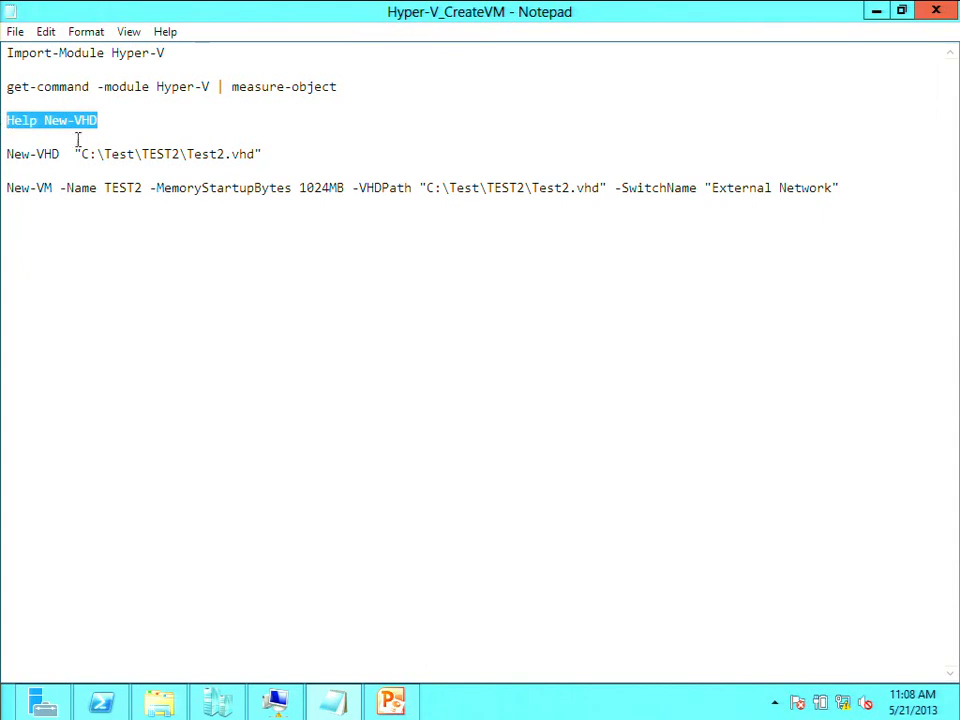
pyautogui.click(880, 12)
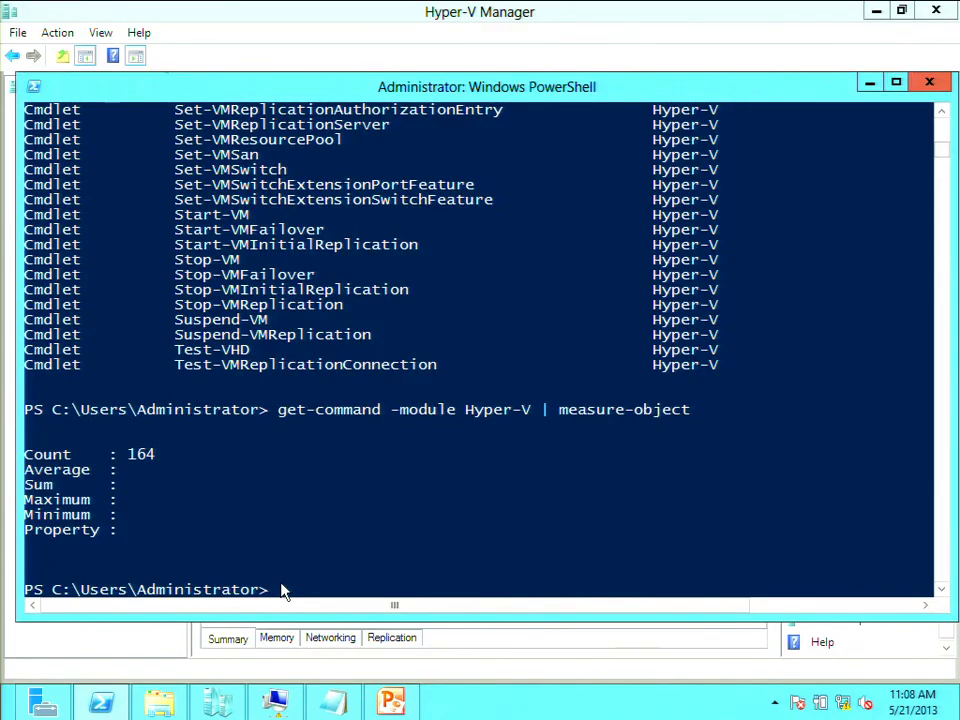
pyautogui.hotkey('ctrl', 'v')
pyautogui.hotkey('ctrl', 'v')
pyautogui.rightClick(280, 598)
pyautogui.press('Return')
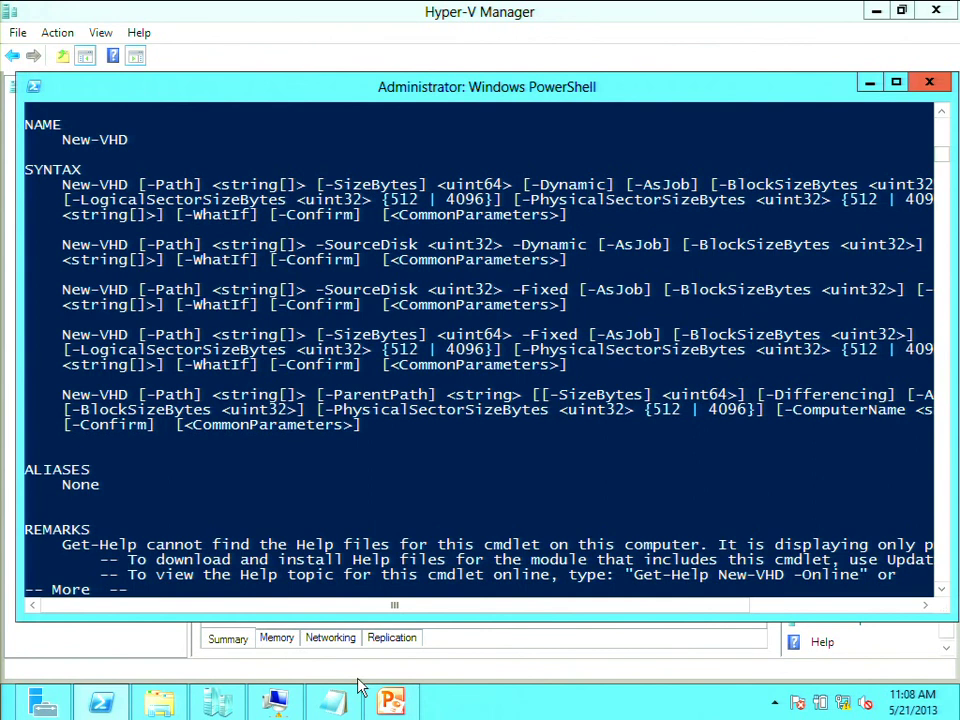
pyautogui.press('space')
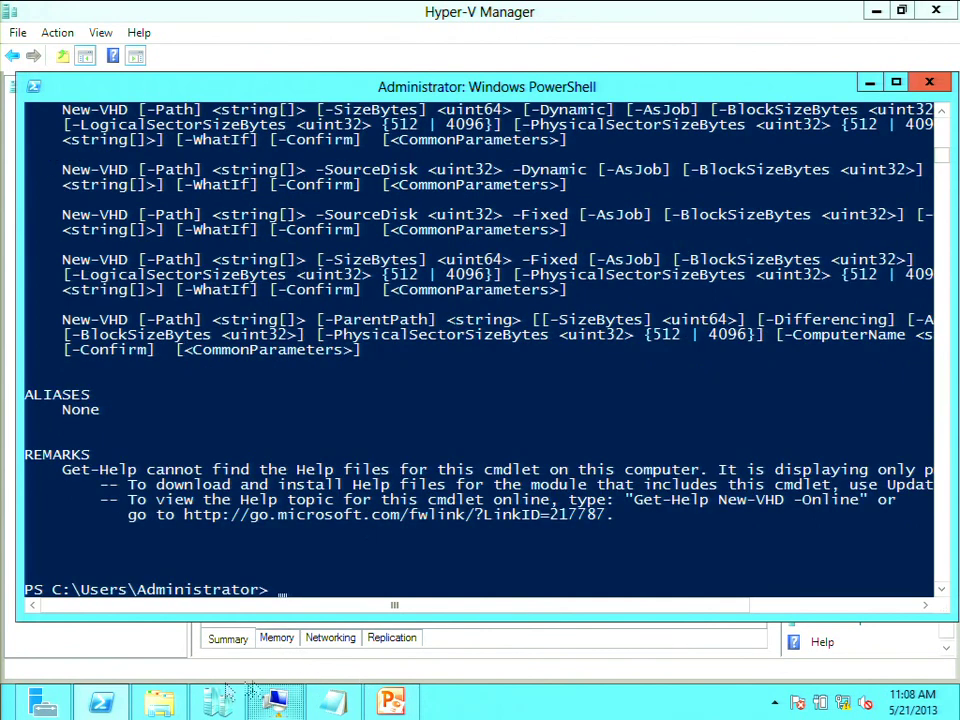
# - Copy the New-VHD command for "C:\Test\TEST2\Test2.vhd" from the Notepad notes and run it in PowerShell
pyautogui.click(333, 700)
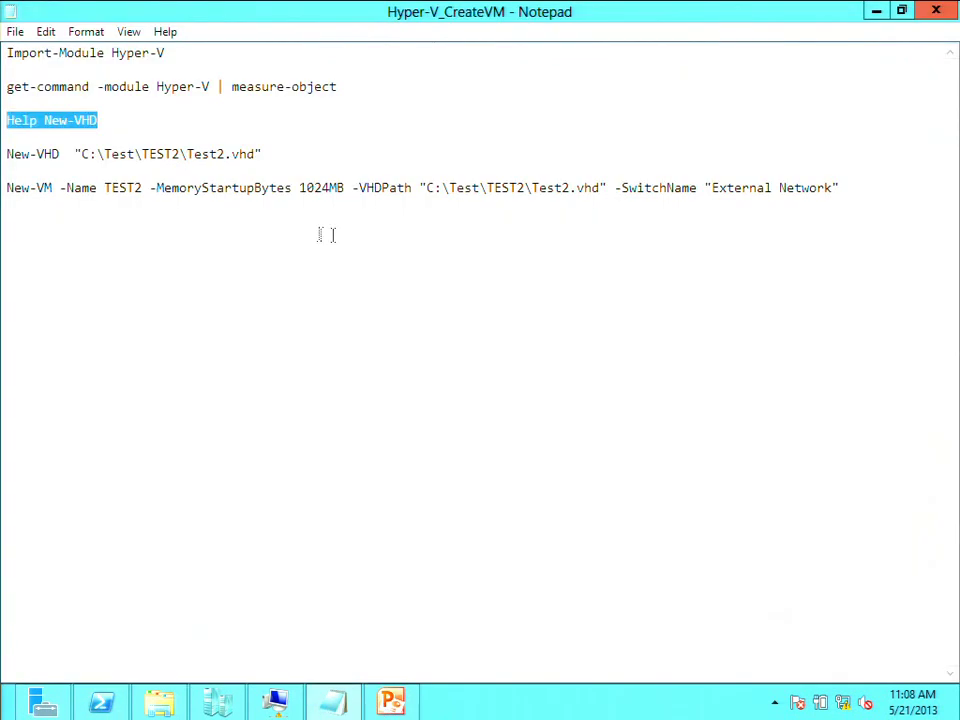
pyautogui.moveTo(274, 154); pyautogui.dragTo(12, 154)
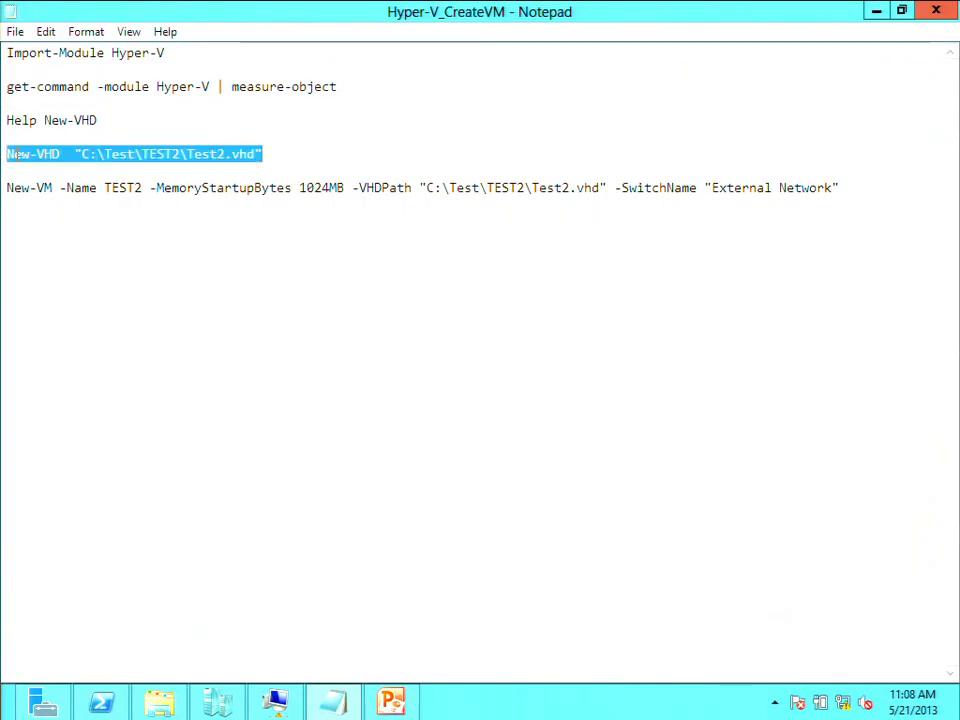
pyautogui.rightClick(15, 156)
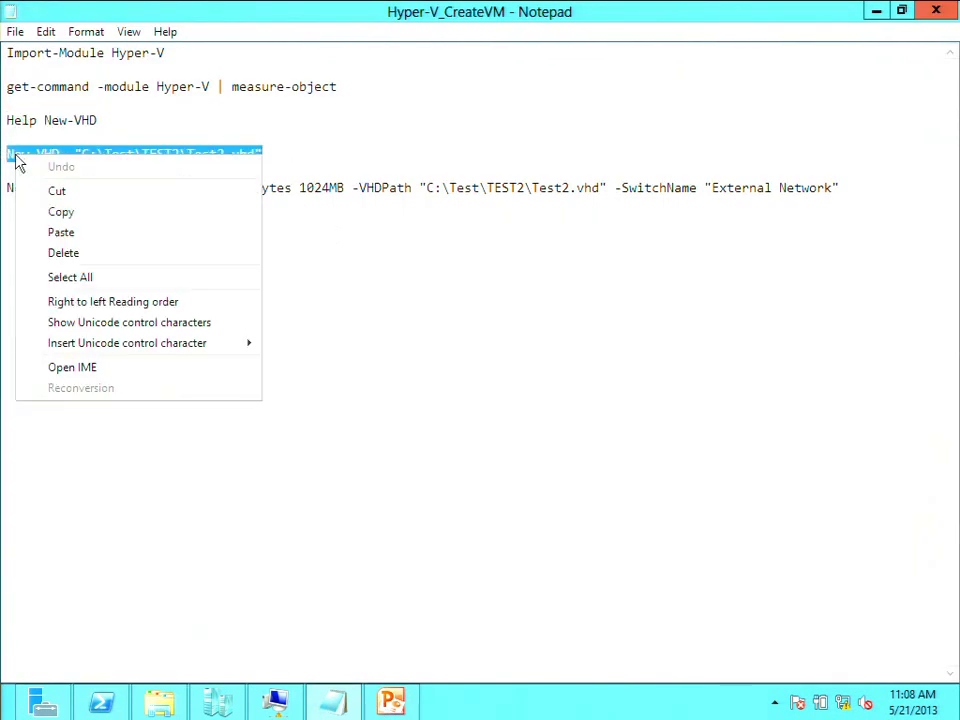
pyautogui.click(61, 213)
pyautogui.hotkey('alt', 'Tab')
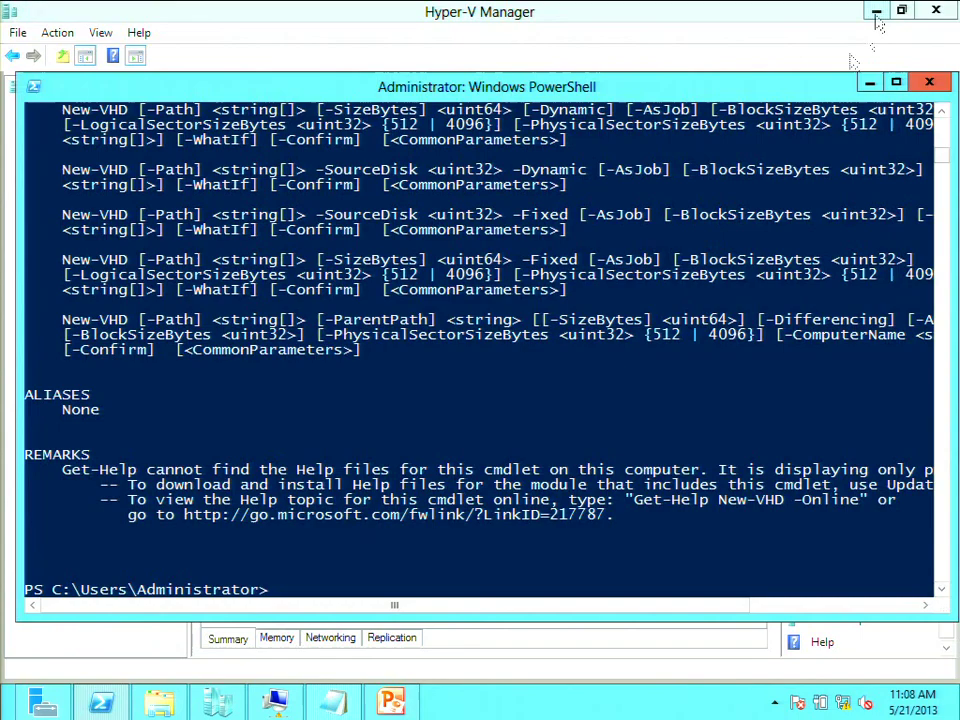
pyautogui.rightClick(281, 596)
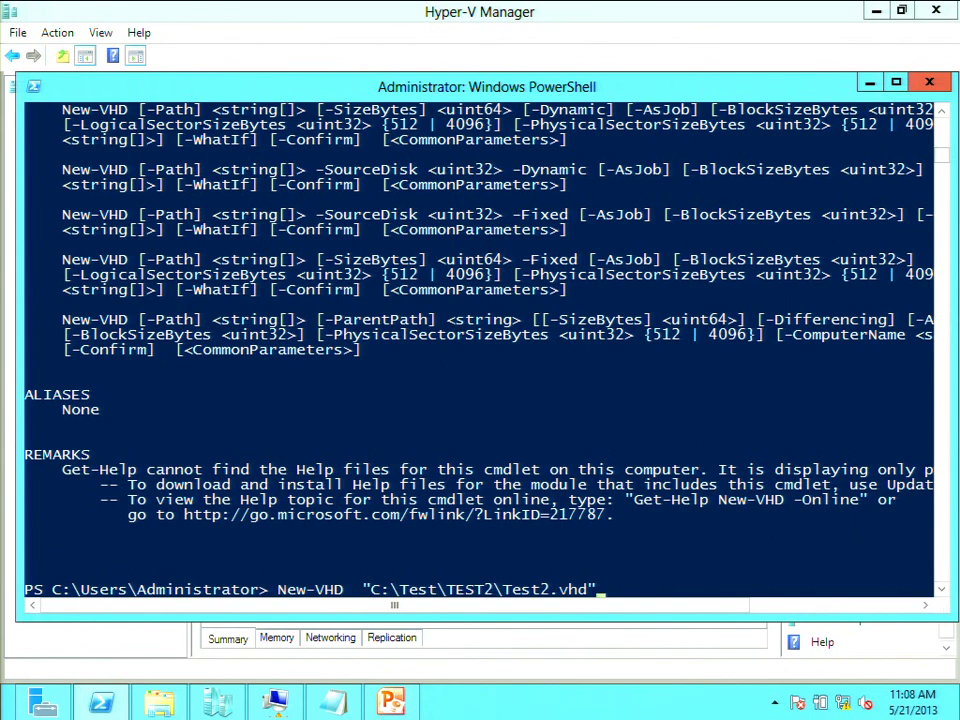
pyautogui.press('Return')
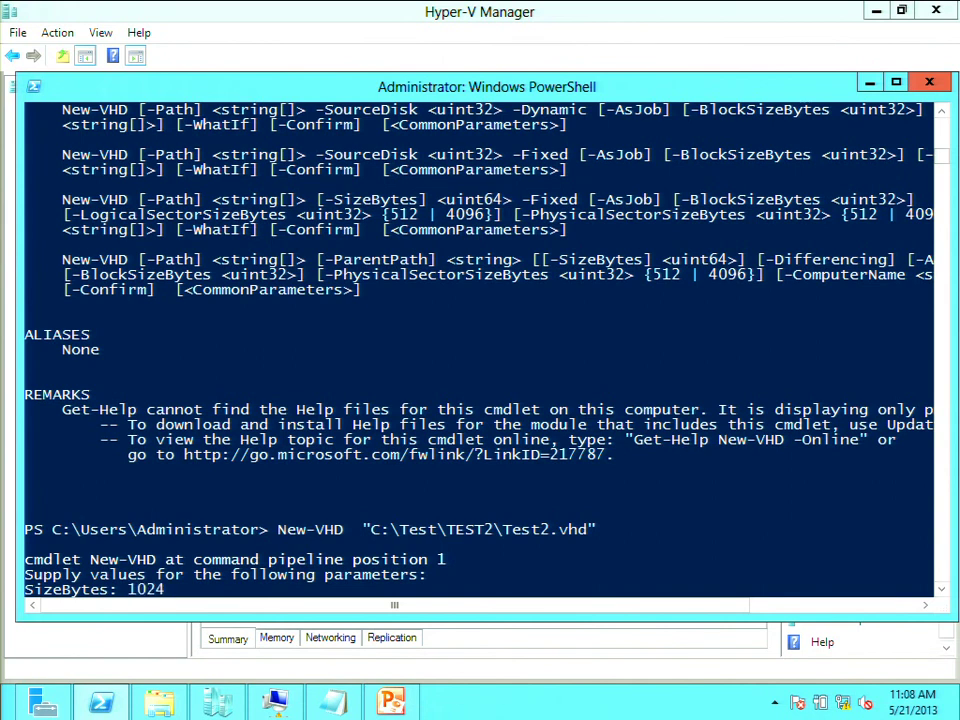
# - Try to create the virtual hard disk with a SizeBytes value of 1000000
pyautogui.press('BackSpace')
pyautogui.press('BackSpace')
pyautogui.press('BackSpace')
pyautogui.press('BackSpace')
pyautogui.write('1000000')
pyautogui.press('Return')
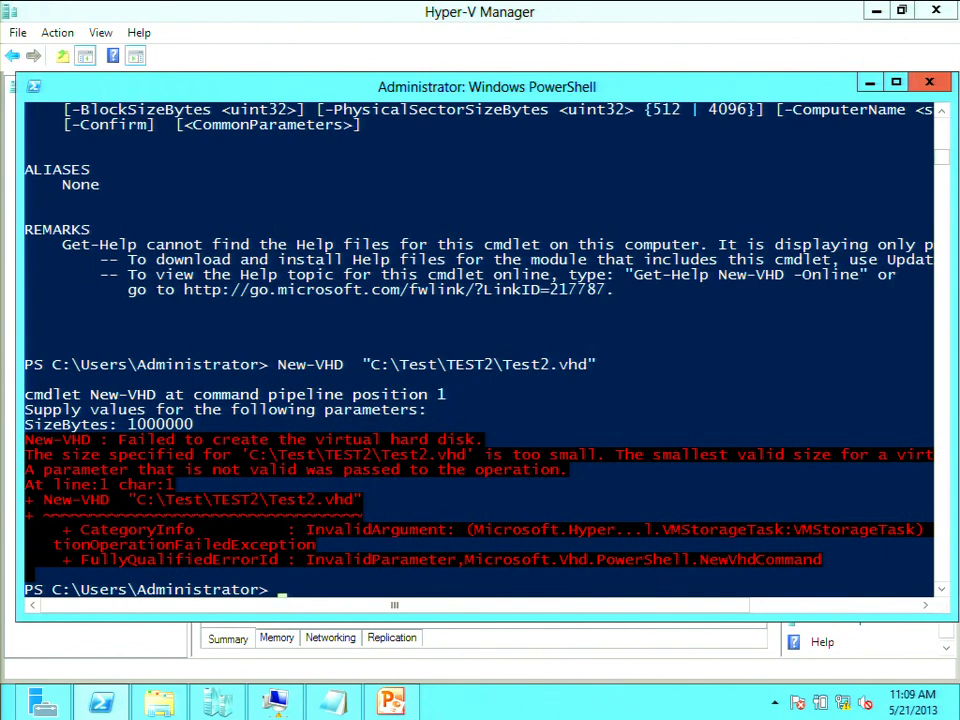
# - Check the command in the Notepad notes and try New-VHD "C:\Test\TEST2\Test2.vhd" with -sizebytes 100000000 in PowerShell
pyautogui.click(346, 707)
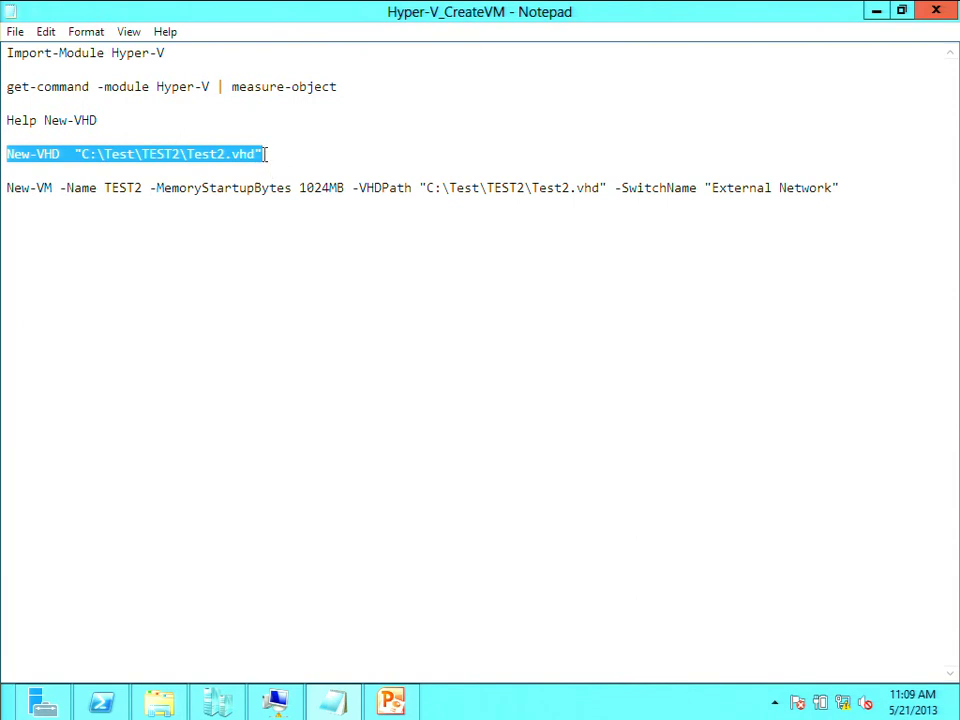
pyautogui.click(876, 11)
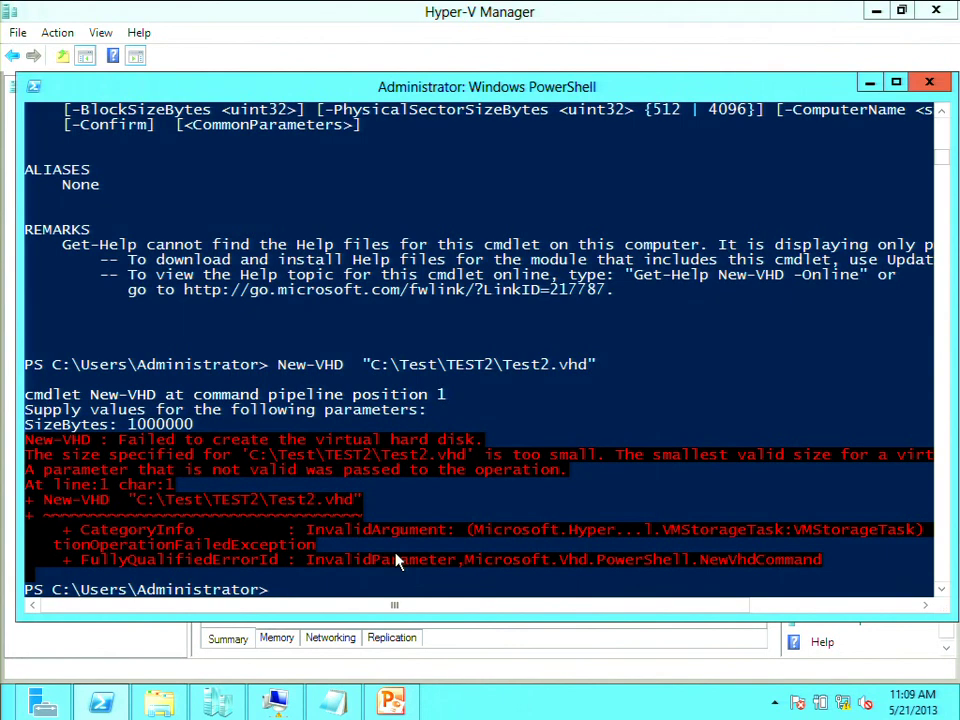
pyautogui.scroll(4, 540, 521)
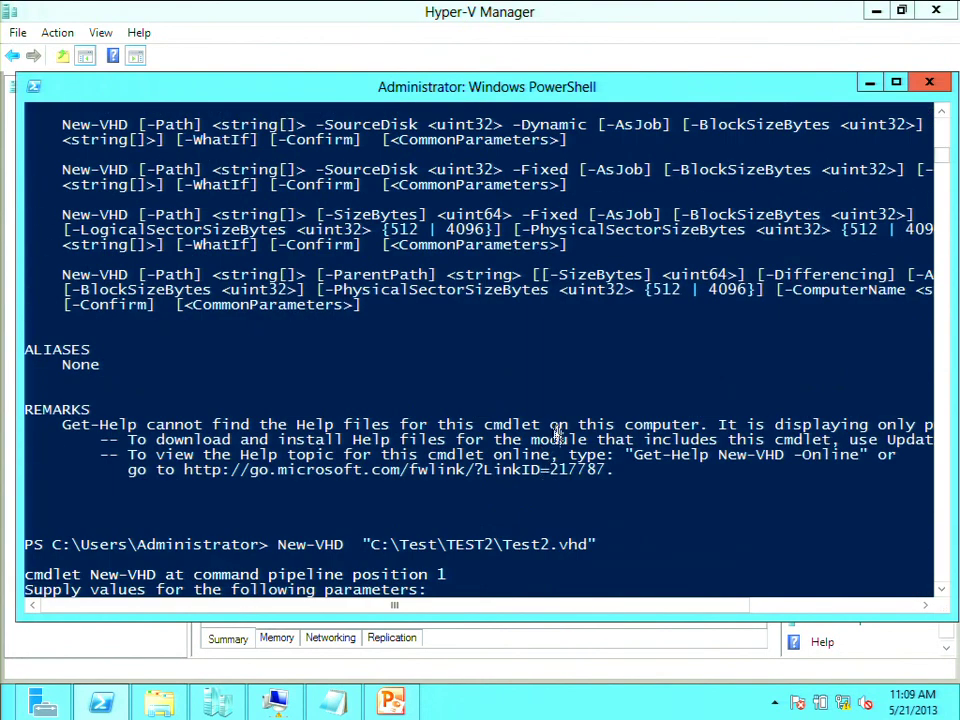
pyautogui.scroll(-4, 570, 432)
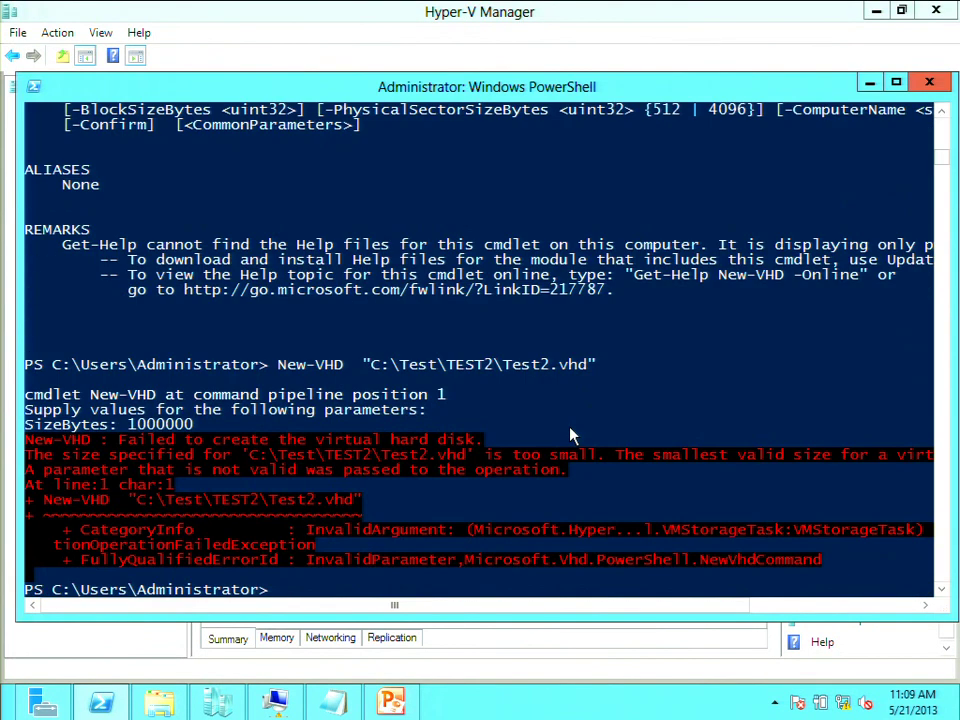
pyautogui.write('1000000')
pyautogui.press('Up')
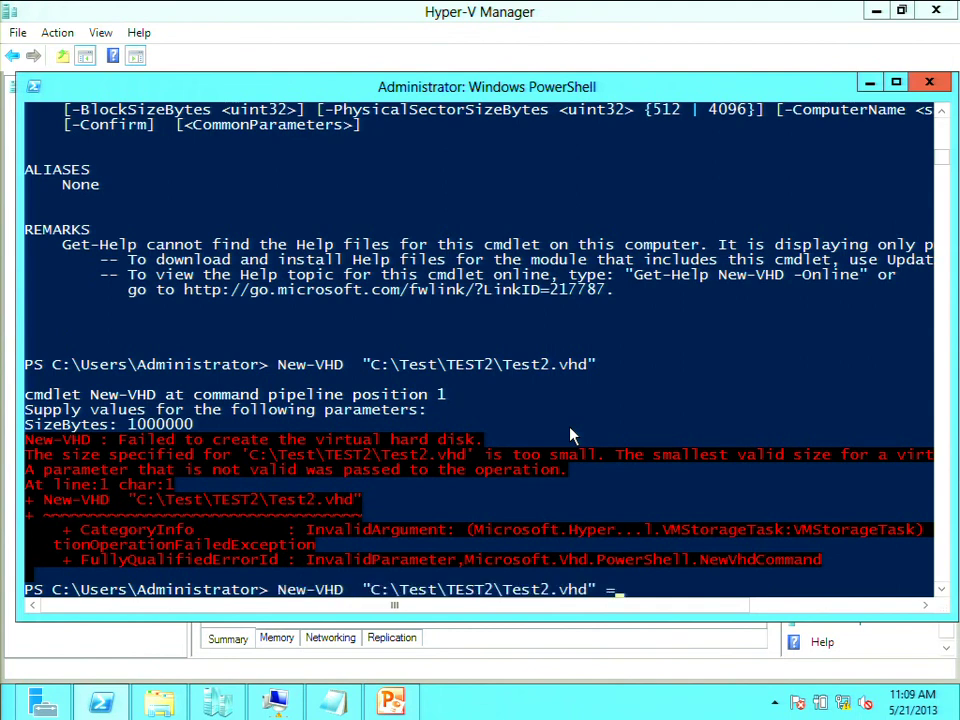
pyautogui.write('-sizebytes 10000')
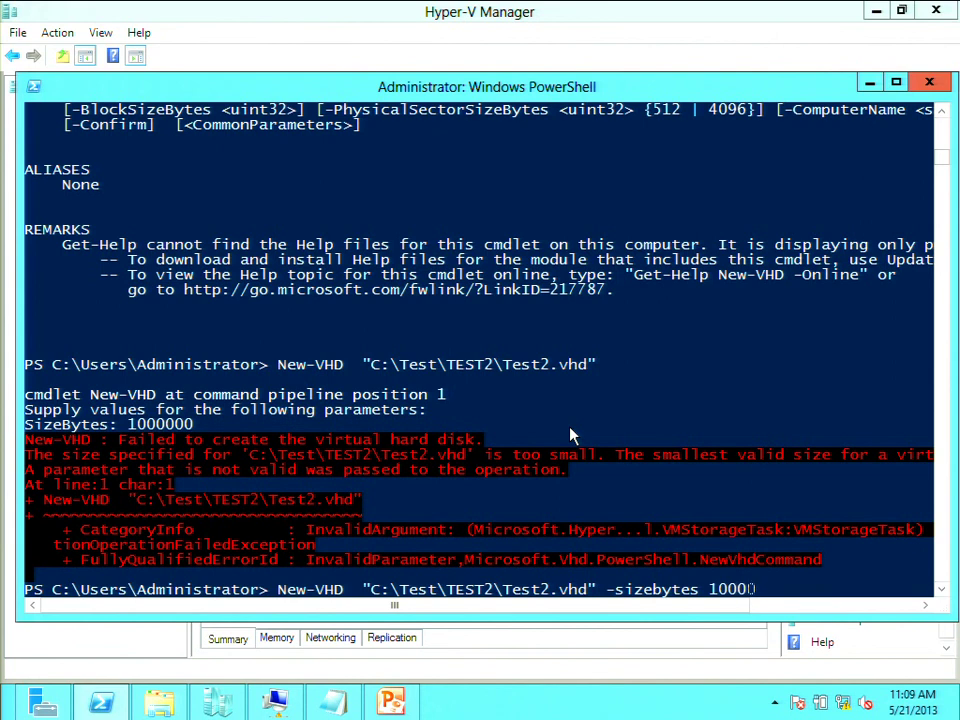
pyautogui.write('0000')
pyautogui.press('Return')
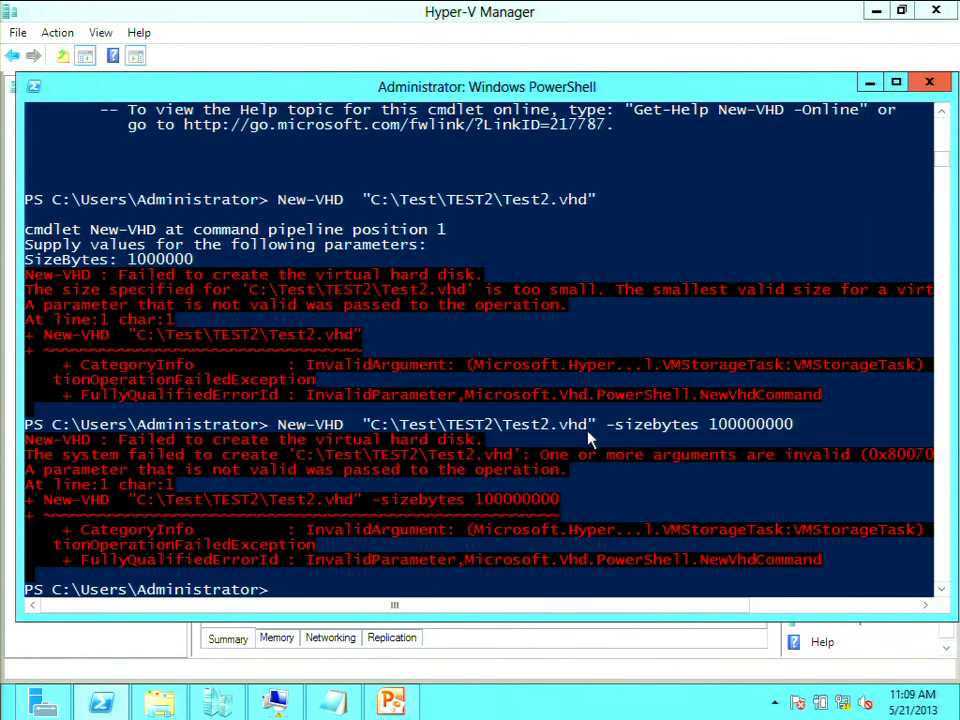
# - Copy the New-VM command for TEST2 with 1024MB and "External Network" from the Notepad notes and try it in PowerShell
pyautogui.click(338, 708)
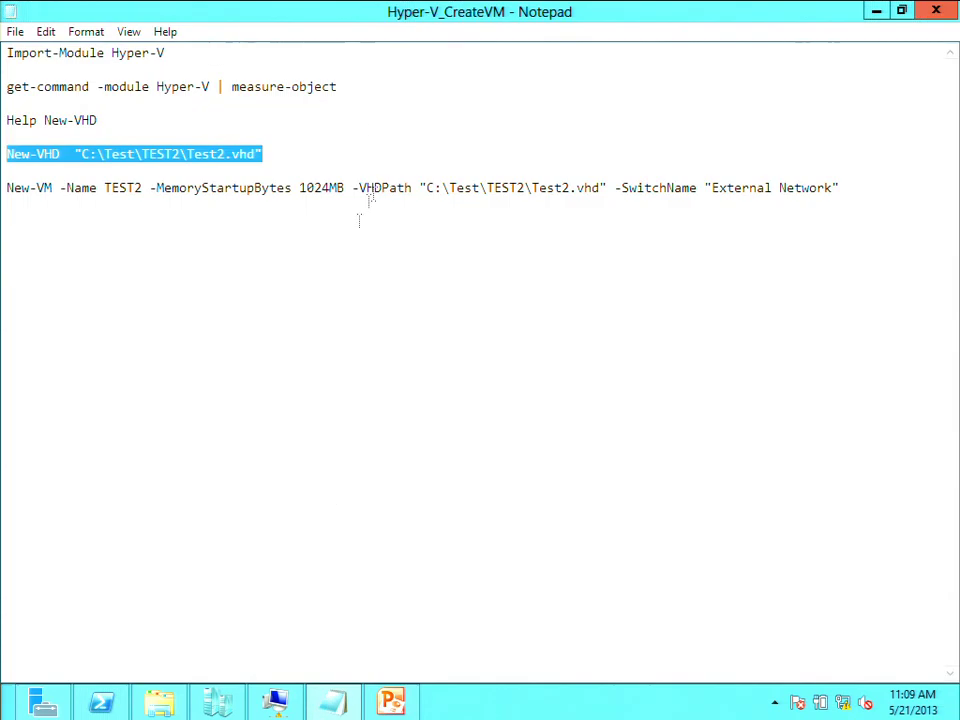
pyautogui.click(8, 184)
pyautogui.moveTo(8, 187); pyautogui.dragTo(849, 204)
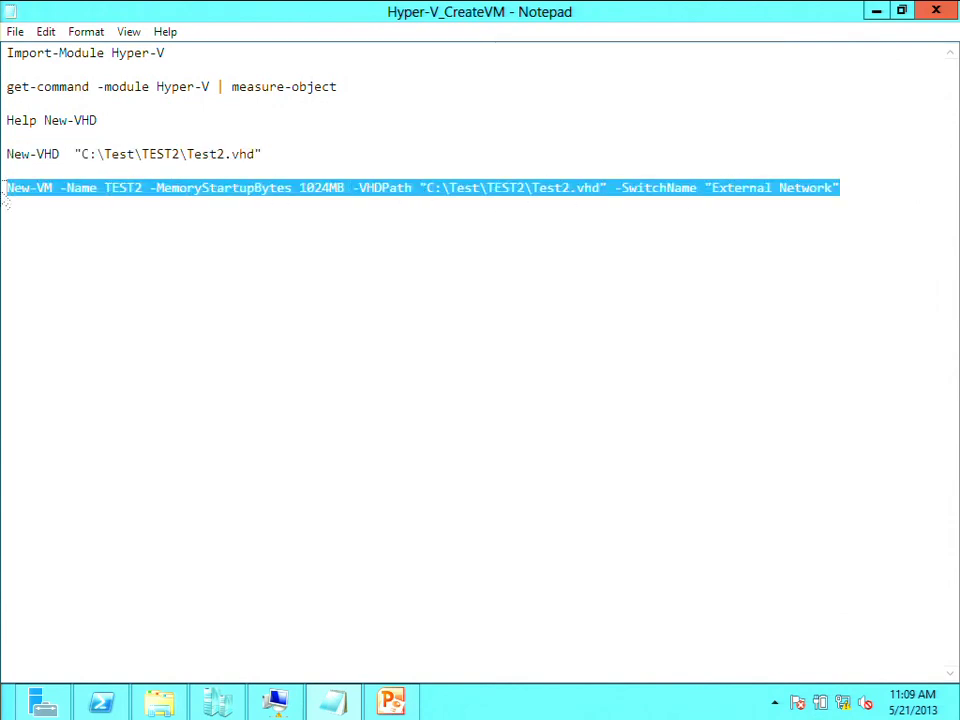
pyautogui.rightClick(53, 187)
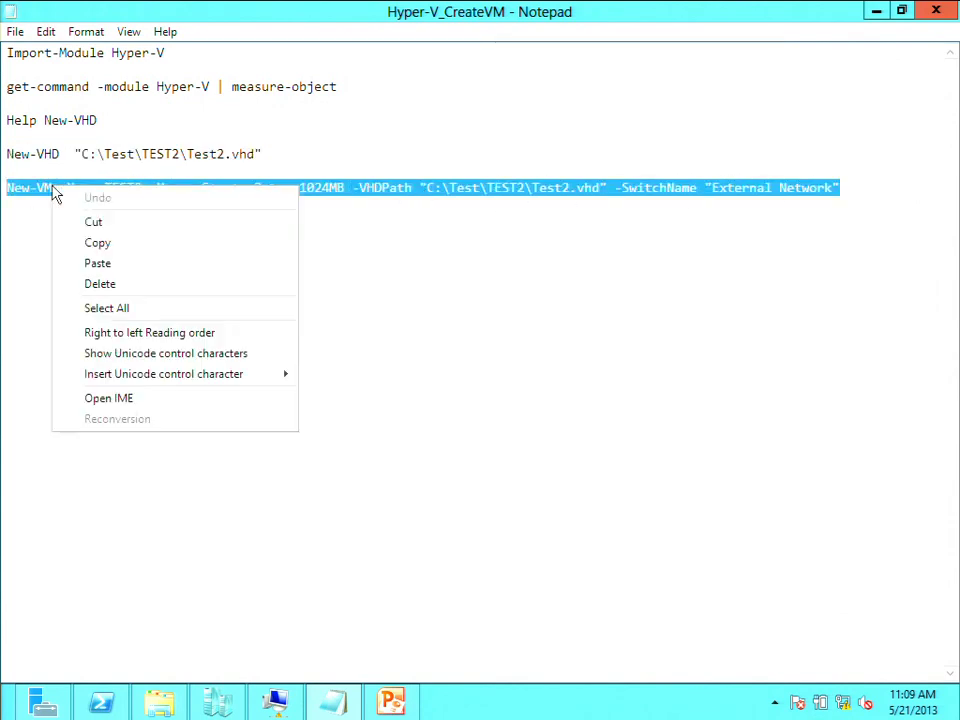
pyautogui.click(97, 243)
pyautogui.click(876, 11)
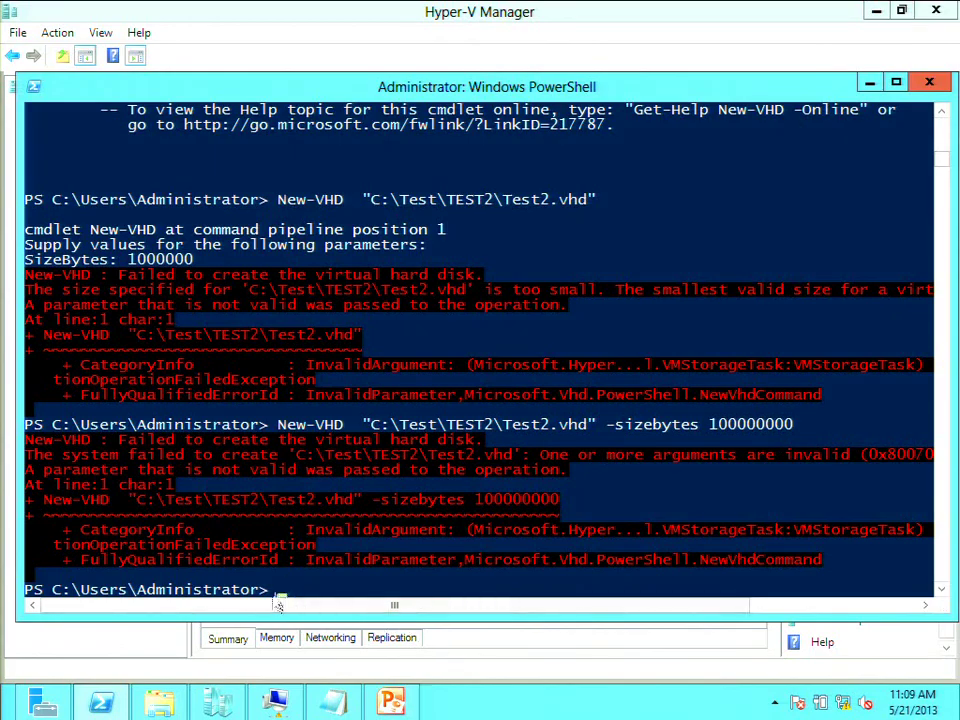
pyautogui.rightClick(276, 592)
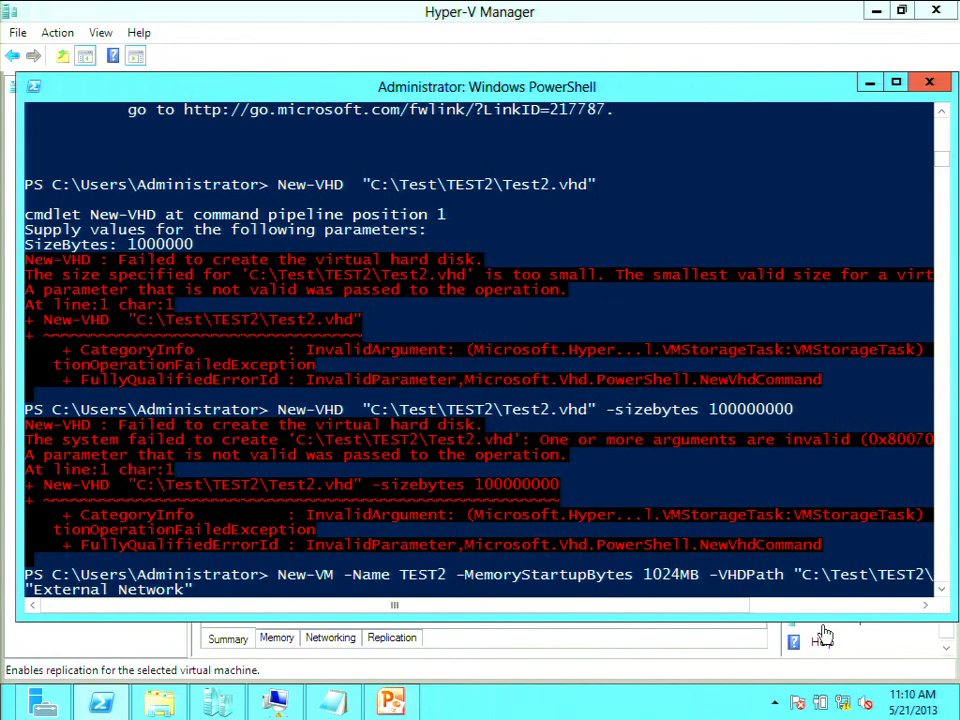
pyautogui.press('Return')
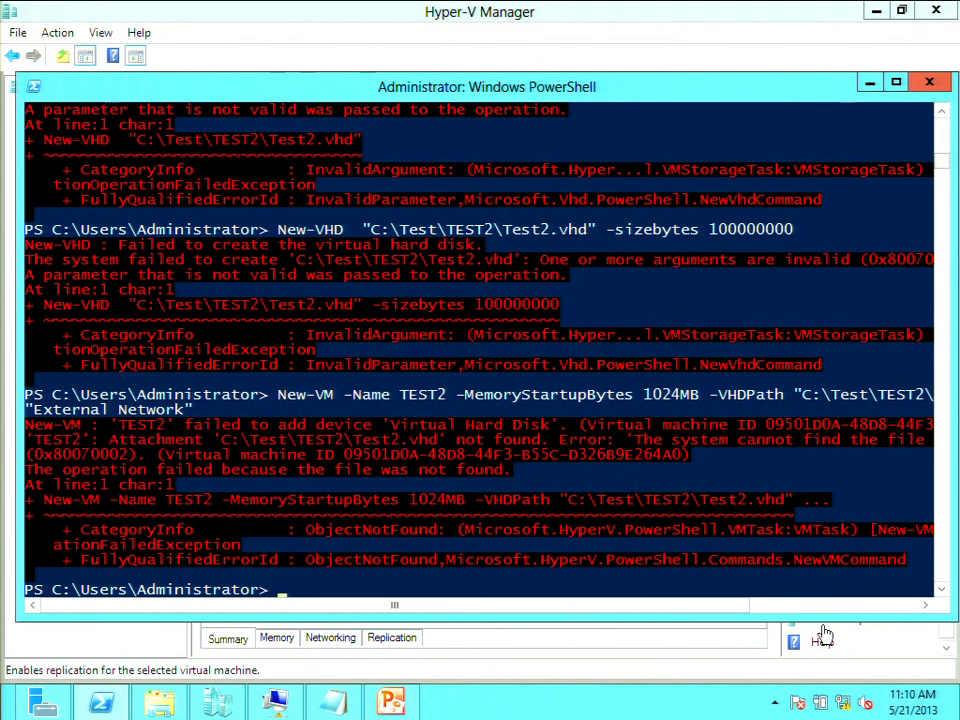
pyautogui.press('Up')
pyautogui.press('Left')
pyautogui.press('Left')
pyautogui.press('Left')
pyautogui.press('Left')
pyautogui.press('Left')
pyautogui.press('Left')
pyautogui.press('Left')
pyautogui.press('Left')
pyautogui.press('Left')
pyautogui.press('Left')
pyautogui.press('Left')
pyautogui.press('Left')
pyautogui.press('Left')
pyautogui.press('Left')
pyautogui.press('Left')
pyautogui.press('Left')
pyautogui.press('Left')
pyautogui.press('Left')
pyautogui.press('Left')
pyautogui.press('Left')
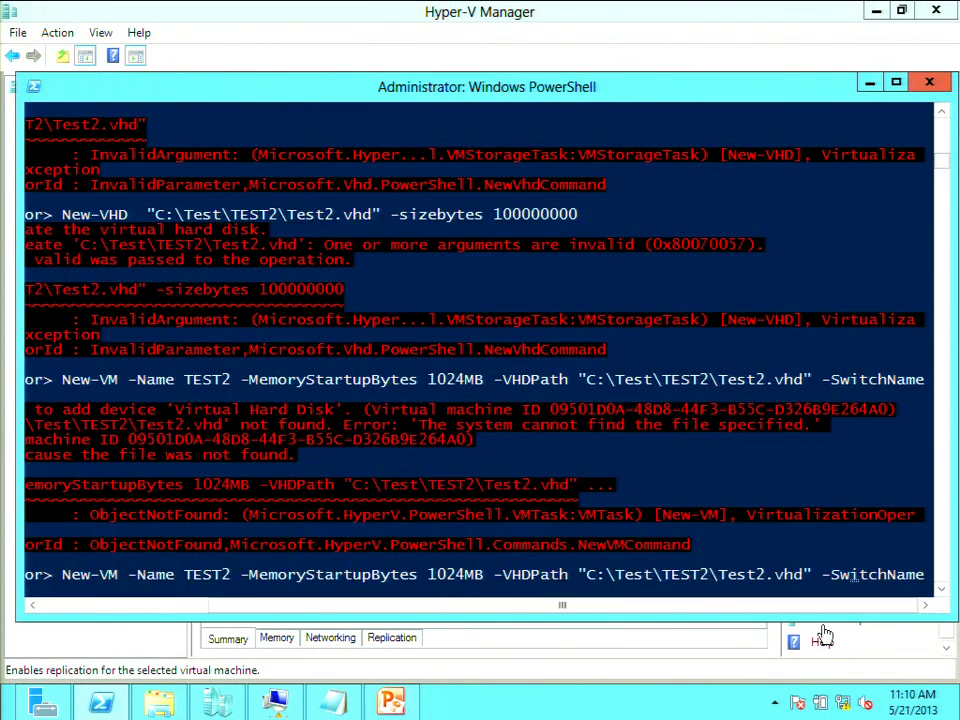
# - Recall the New-VHD command, remove the number after -sizebytes and try running it without a value
pyautogui.press('Up')
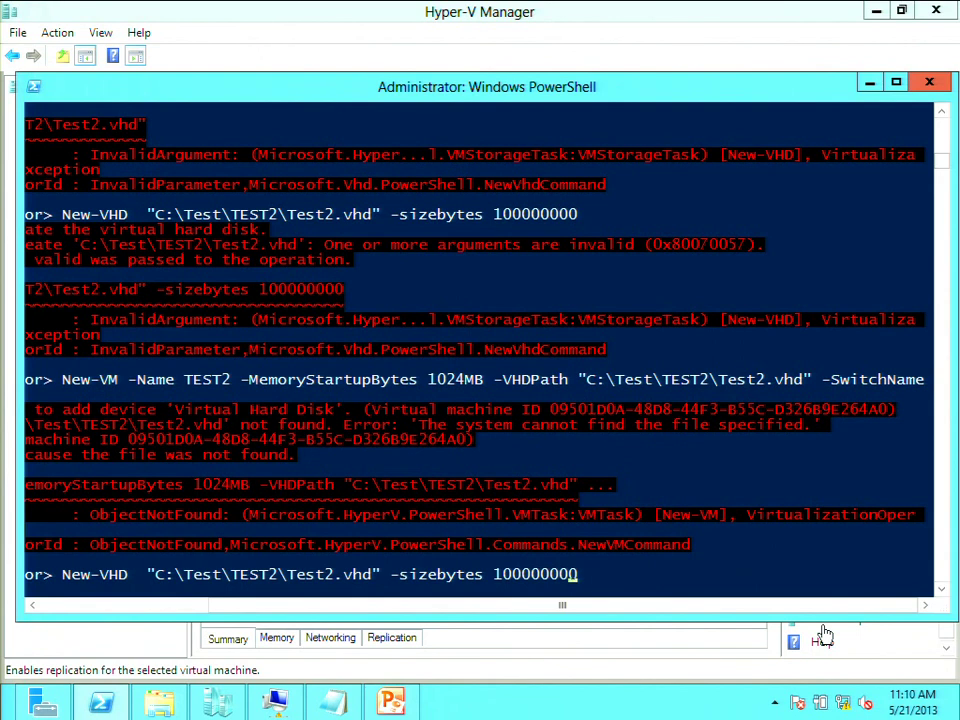
pyautogui.press('BackSpace')
pyautogui.press('BackSpace')
pyautogui.press('BackSpace')
pyautogui.press('BackSpace')
pyautogui.press('BackSpace')
pyautogui.press('BackSpace')
pyautogui.press('BackSpace')
pyautogui.press('BackSpace')
pyautogui.press('BackSpace')
pyautogui.press('Return')
# - Strip -sizebytes from the recalled New-VHD command, run it and try a SizeBytes value of 10000000
pyautogui.press('Up')
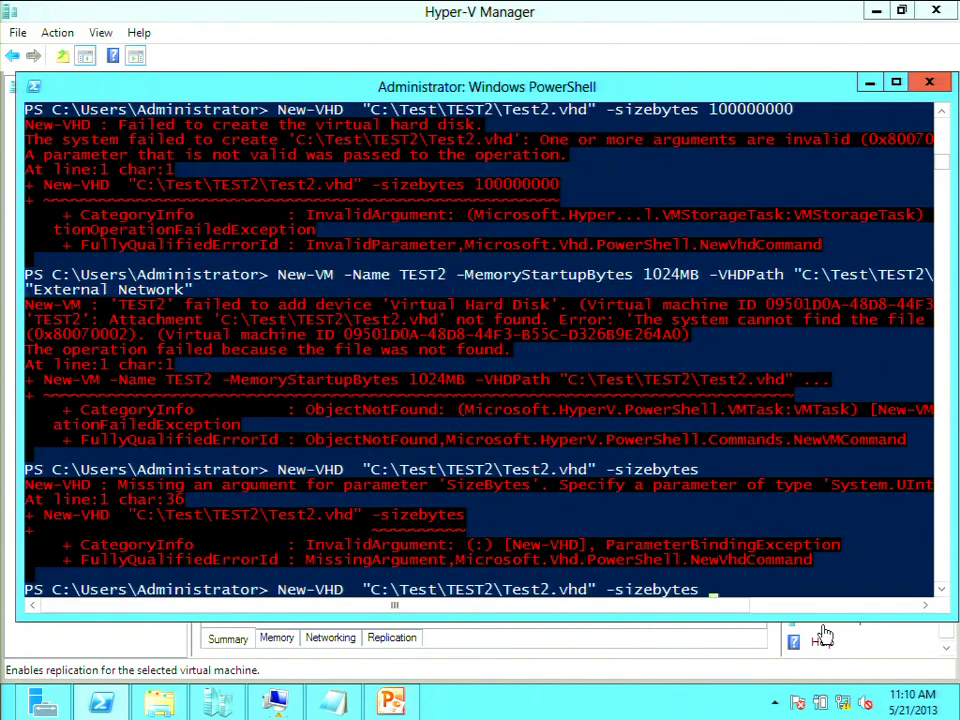
pyautogui.press('BackSpace')
pyautogui.press('BackSpace')
pyautogui.press('BackSpace')
pyautogui.press('BackSpace')
pyautogui.press('BackSpace')
pyautogui.press('BackSpace')
pyautogui.press('BackSpace')
pyautogui.press('BackSpace')
pyautogui.press('BackSpace')
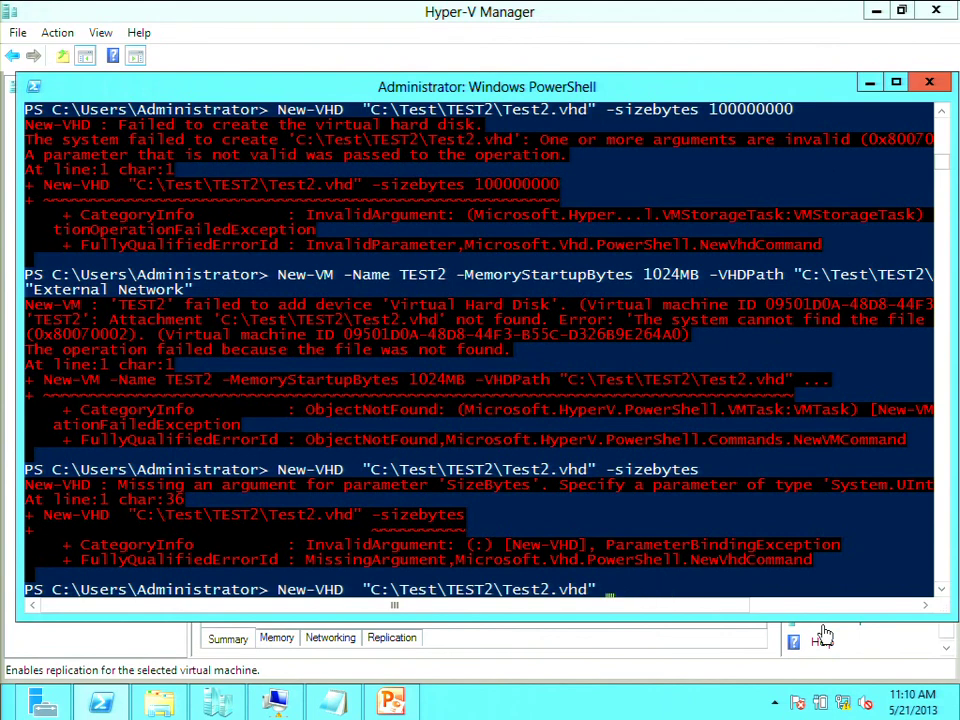
pyautogui.press('Return')
pyautogui.write('1000000')
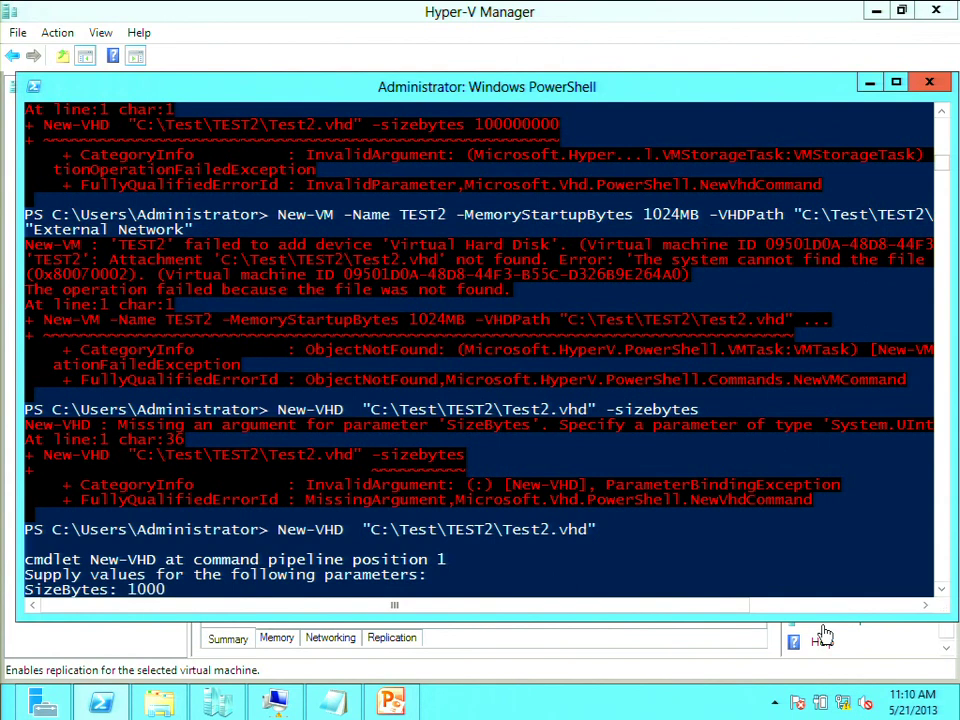
pyautogui.write('0')
pyautogui.press('Return')
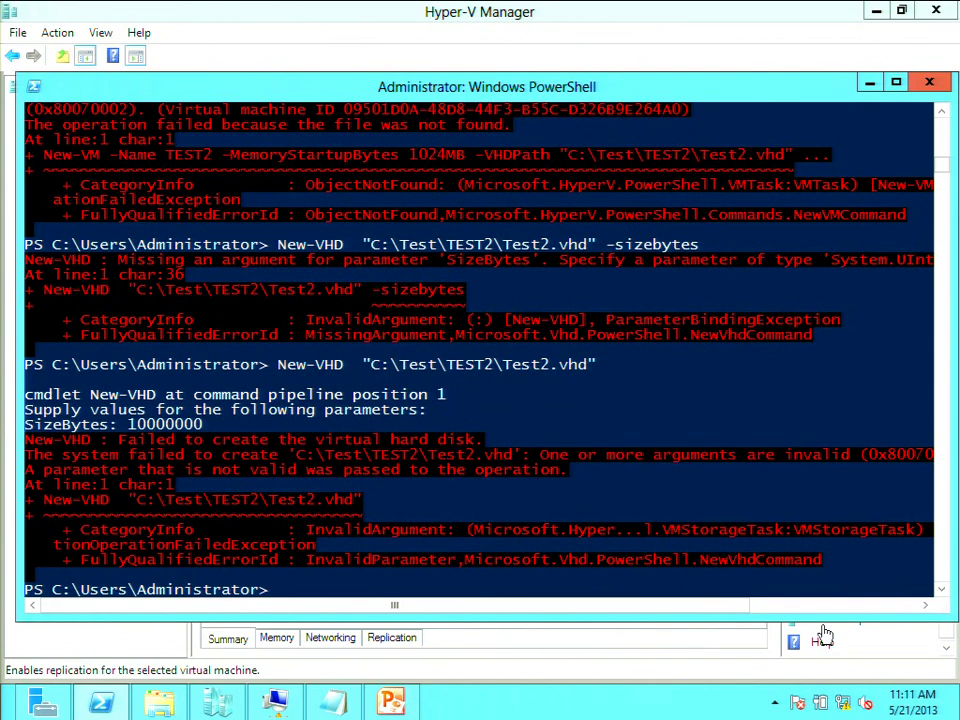
# - Rerun the New-VHD command for Test2.vhd and try a SizeBytes value of 1024000
pyautogui.write('10000000')
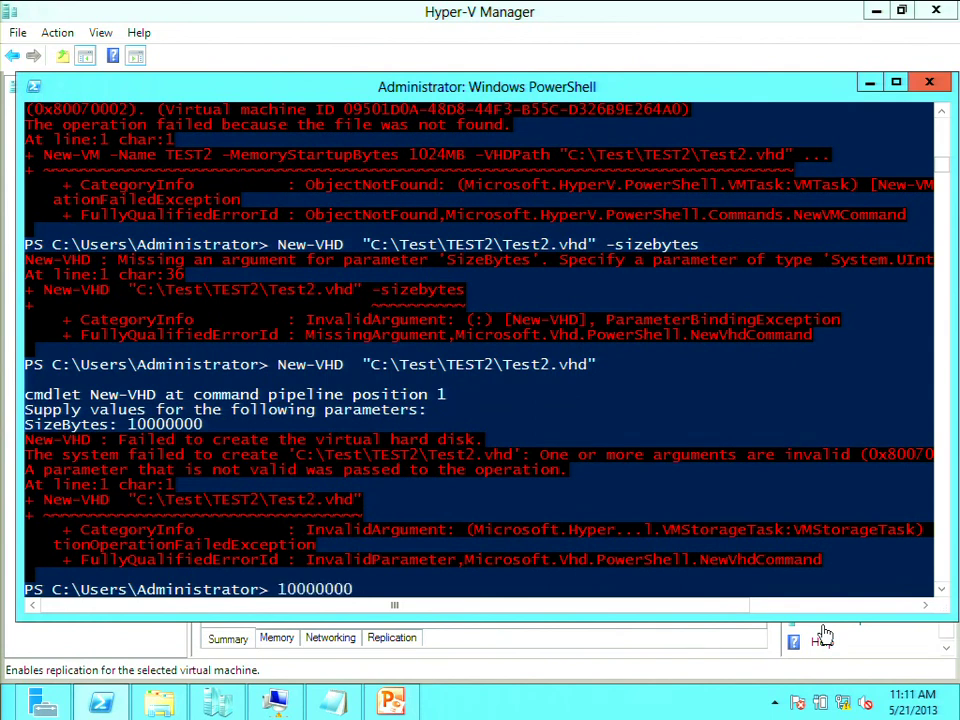
pyautogui.press('Up')
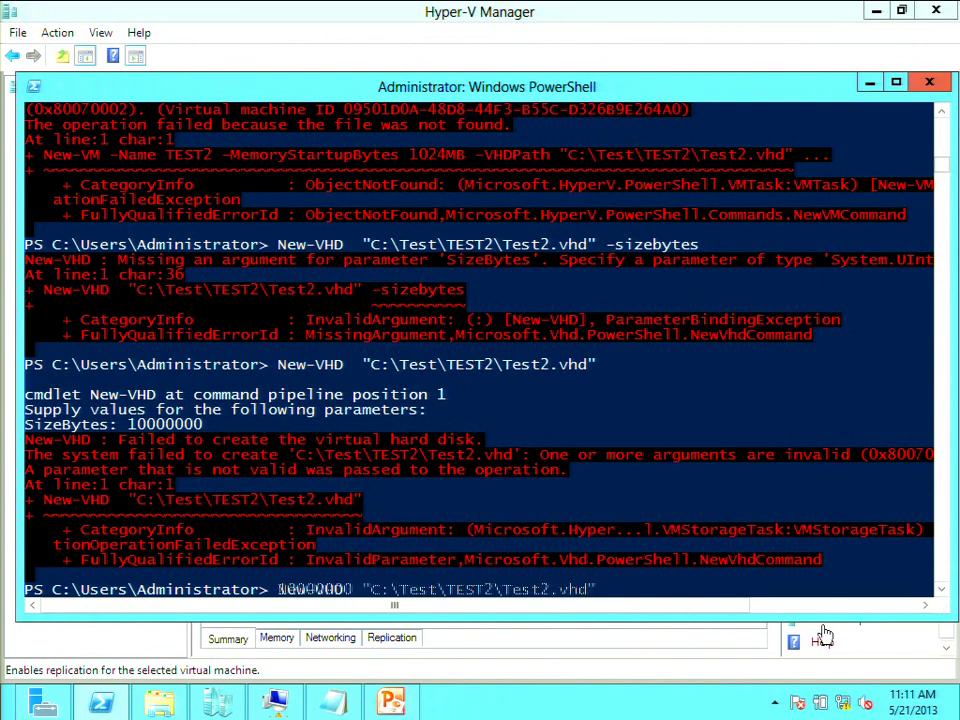
pyautogui.press('Return')
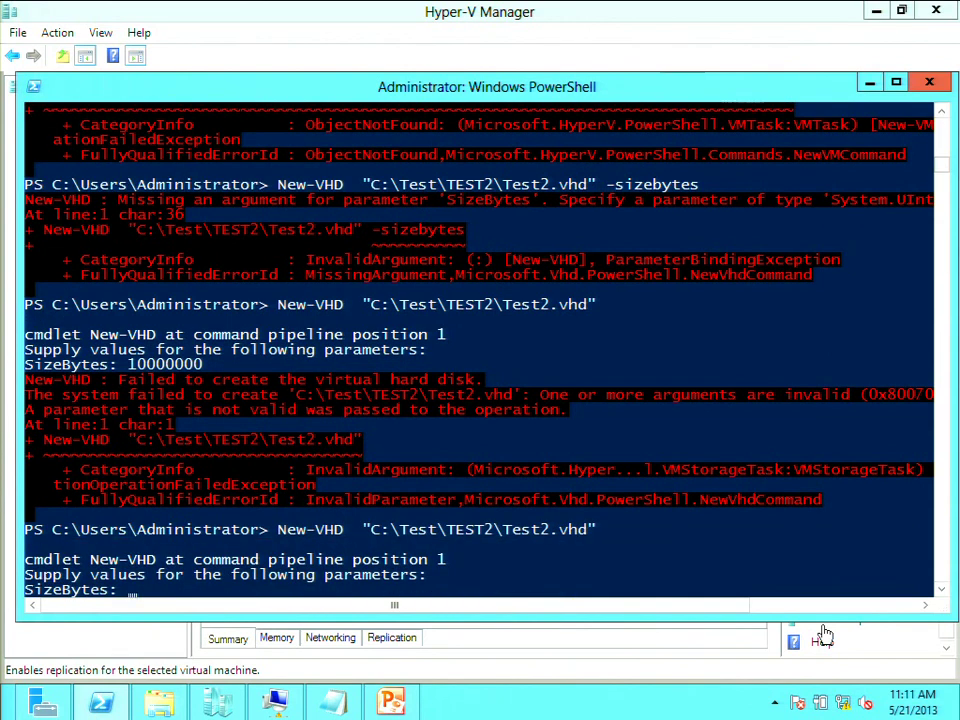
pyautogui.write('1024000')
pyautogui.press('Return')
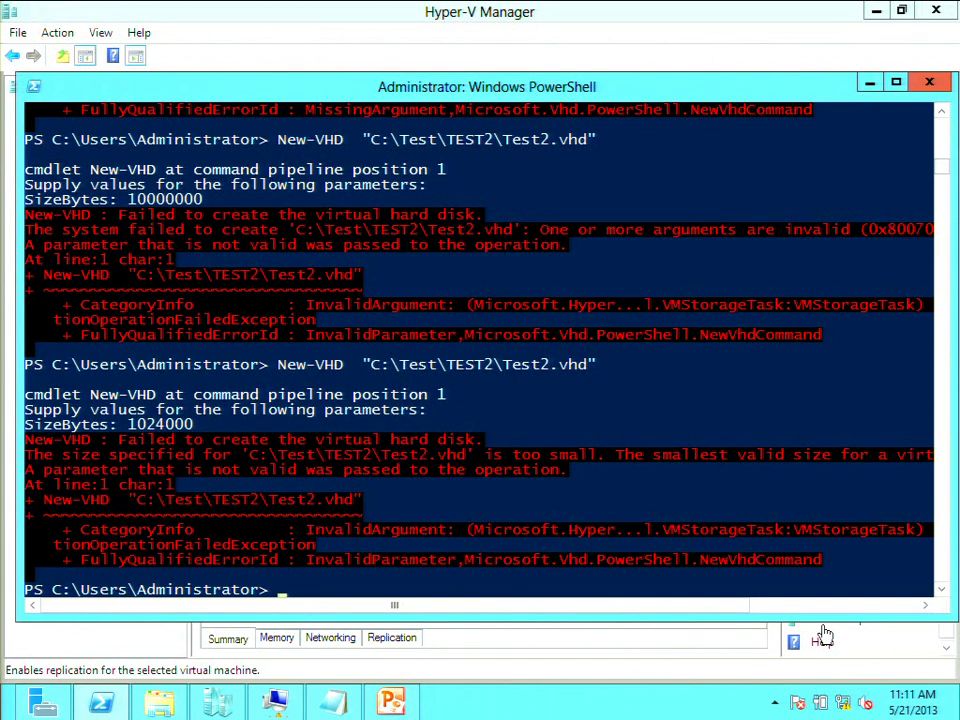
# - Clear the stray number from the prompt and start a fresh command reading New-VHD "C:\Test\Test2
pyautogui.write('1024000')
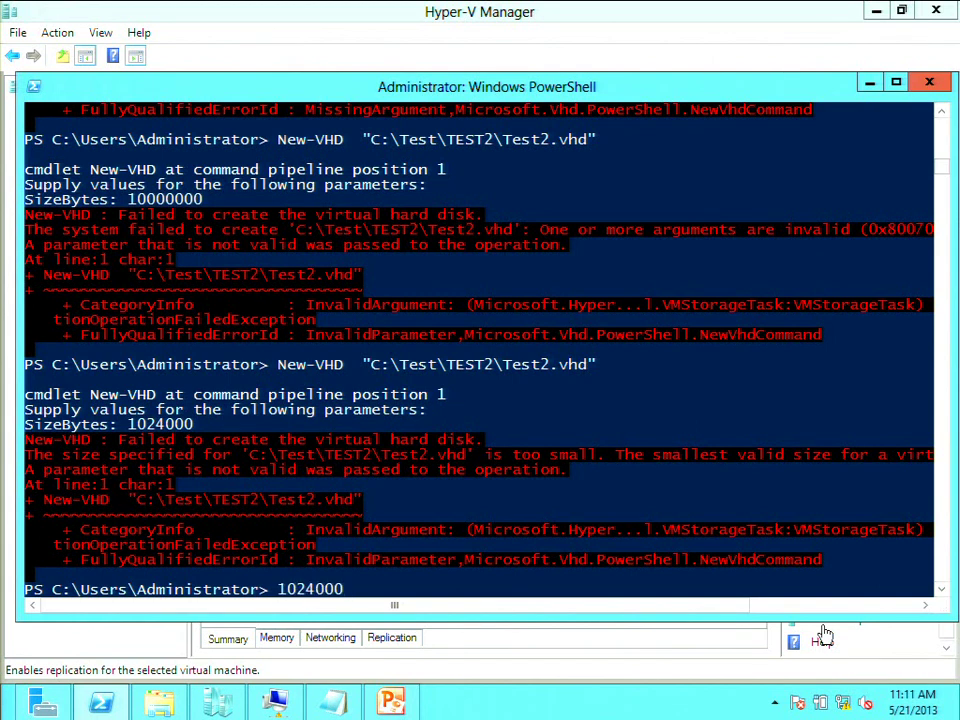
pyautogui.press('BackSpace')
pyautogui.press('BackSpace')
pyautogui.press('BackSpace')
pyautogui.press('BackSpace')
pyautogui.press('BackSpace')
pyautogui.press('BackSpace')
pyautogui.press('BackSpace')
pyautogui.write('N')
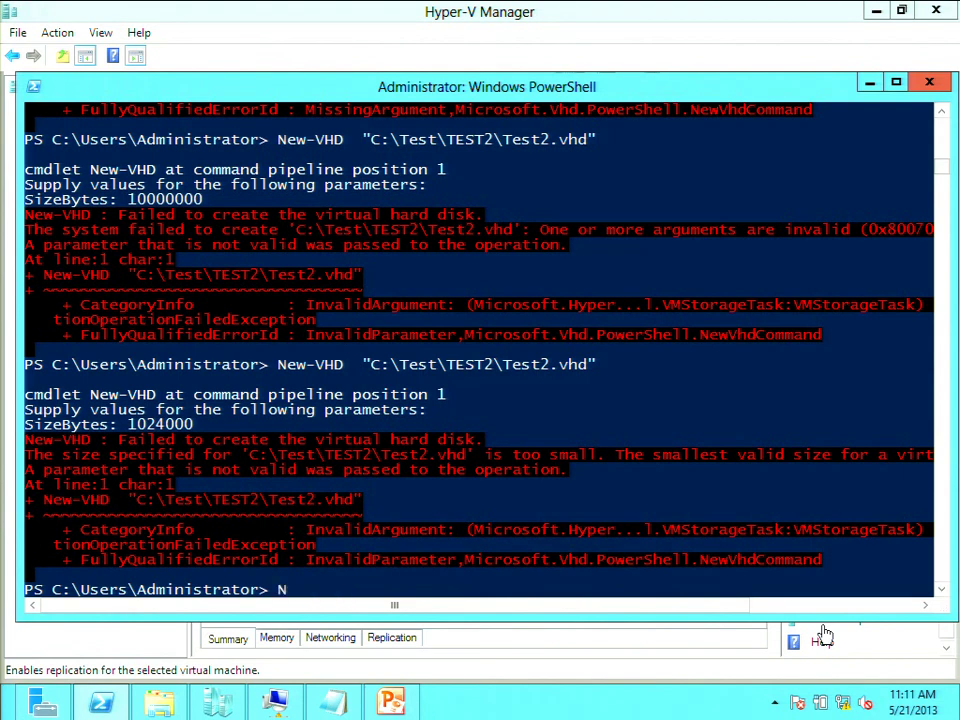
pyautogui.write('ew-VHD "C:\\Te')
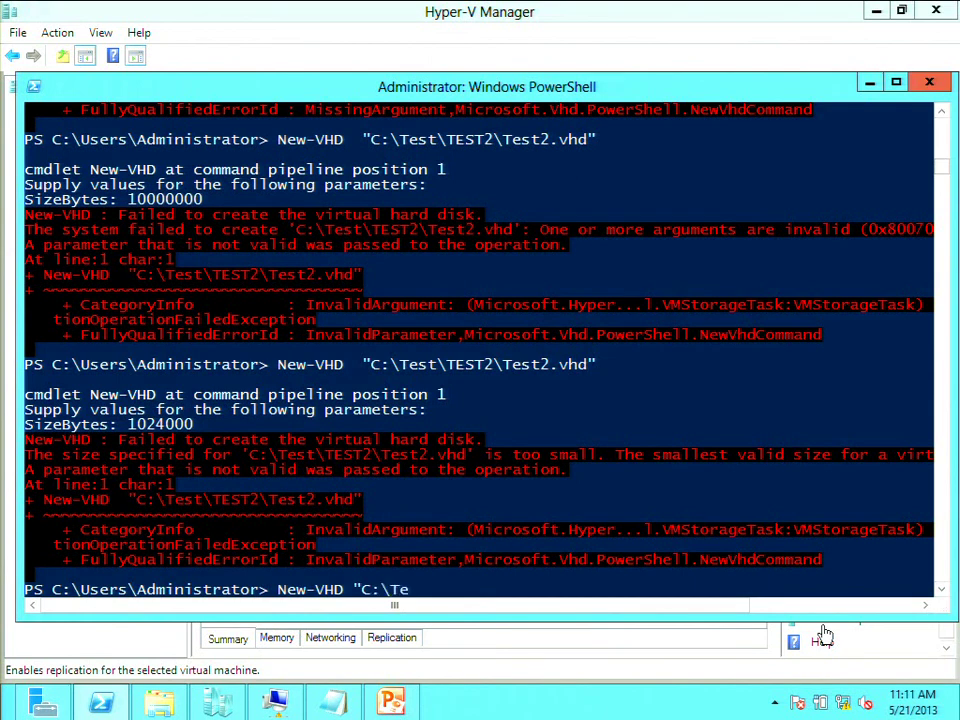
pyautogui.write('st\\Test2')
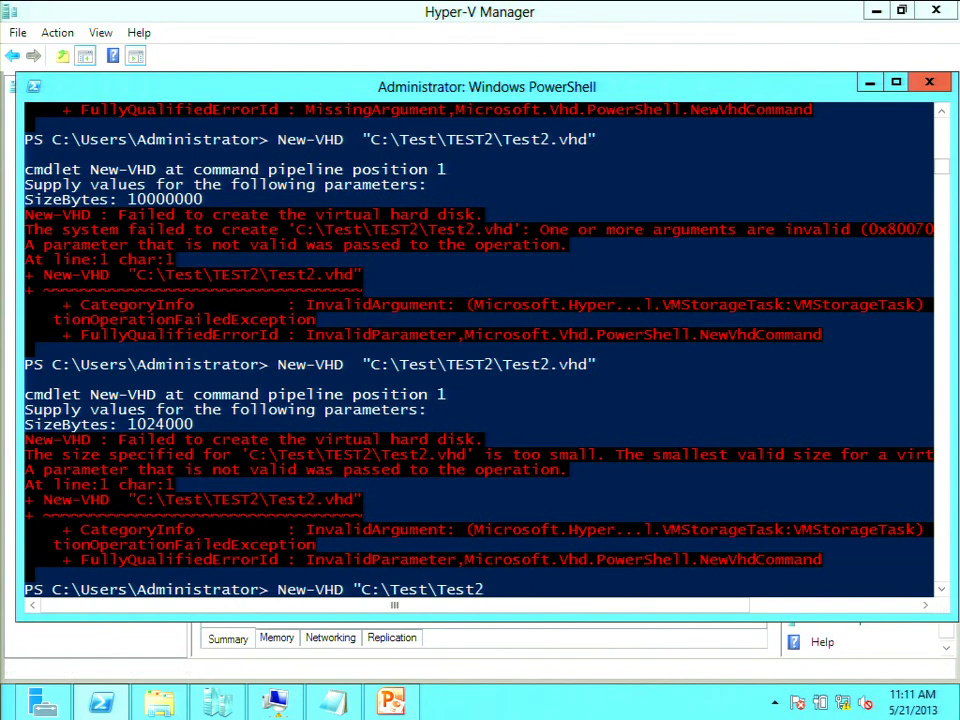
# - Check the contents of the C:\Test\TEST2 folder in File Explorer, then return to PowerShell
pyautogui.click(160, 705)
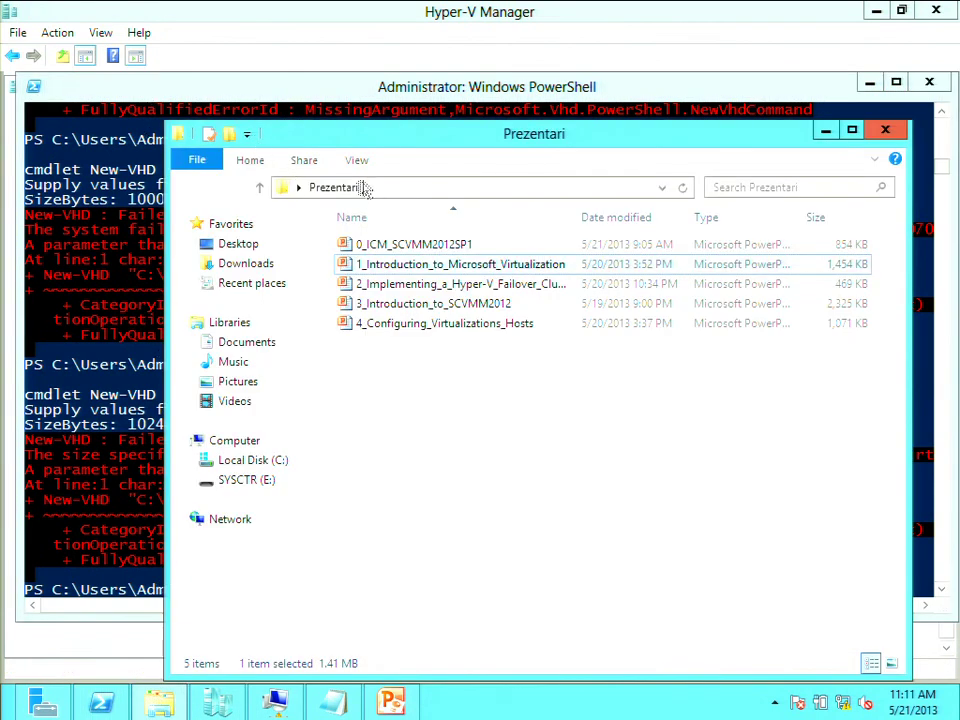
pyautogui.click(250, 462)
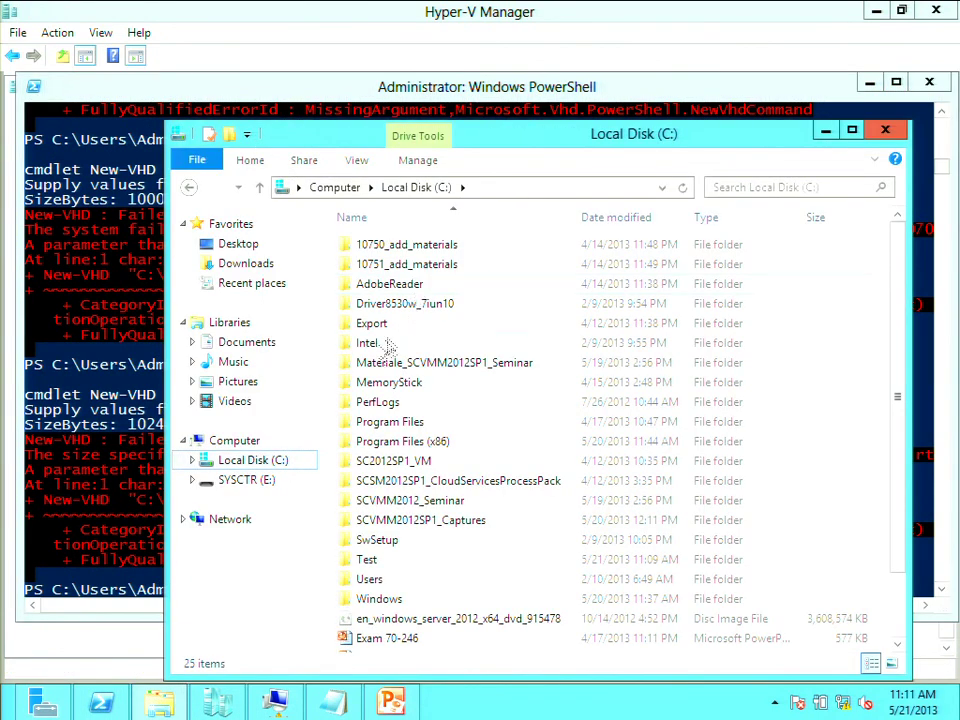
pyautogui.doubleClick(378, 566)
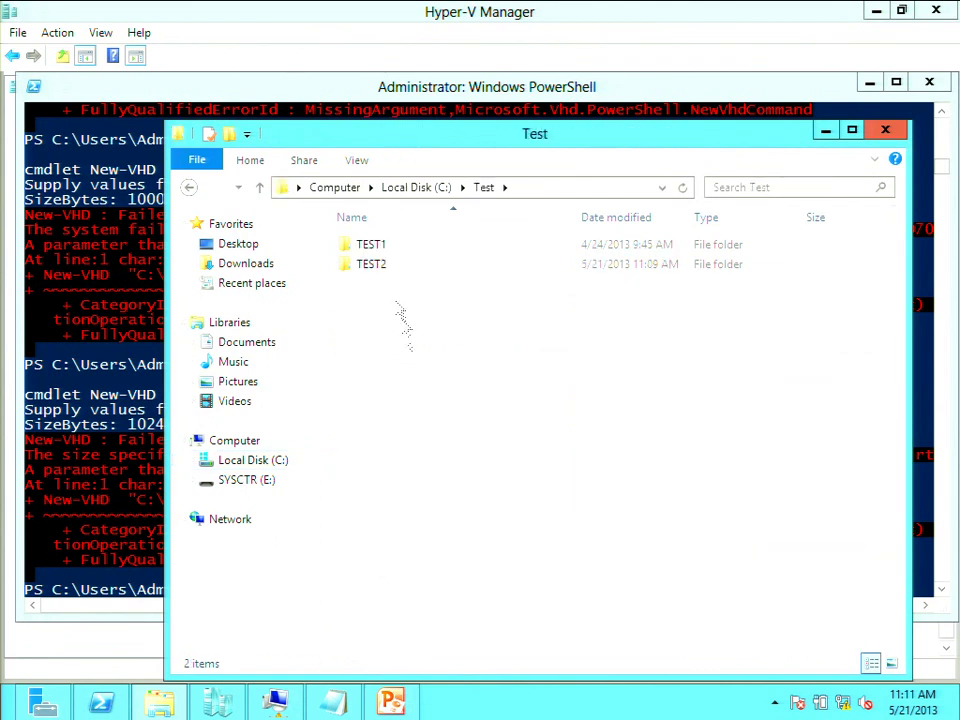
pyautogui.doubleClick(377, 266)
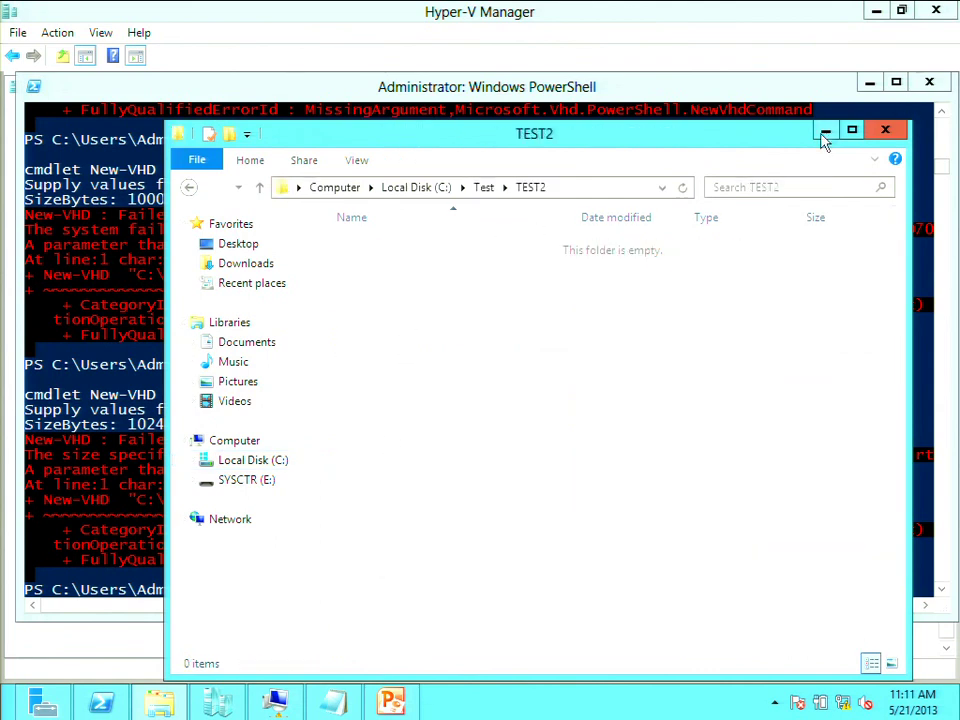
pyautogui.click(826, 132)
# - Complete the path with \test2.vhd", run the New-VHD command and try 10GB as the SizeBytes value
pyautogui.write('\\te')
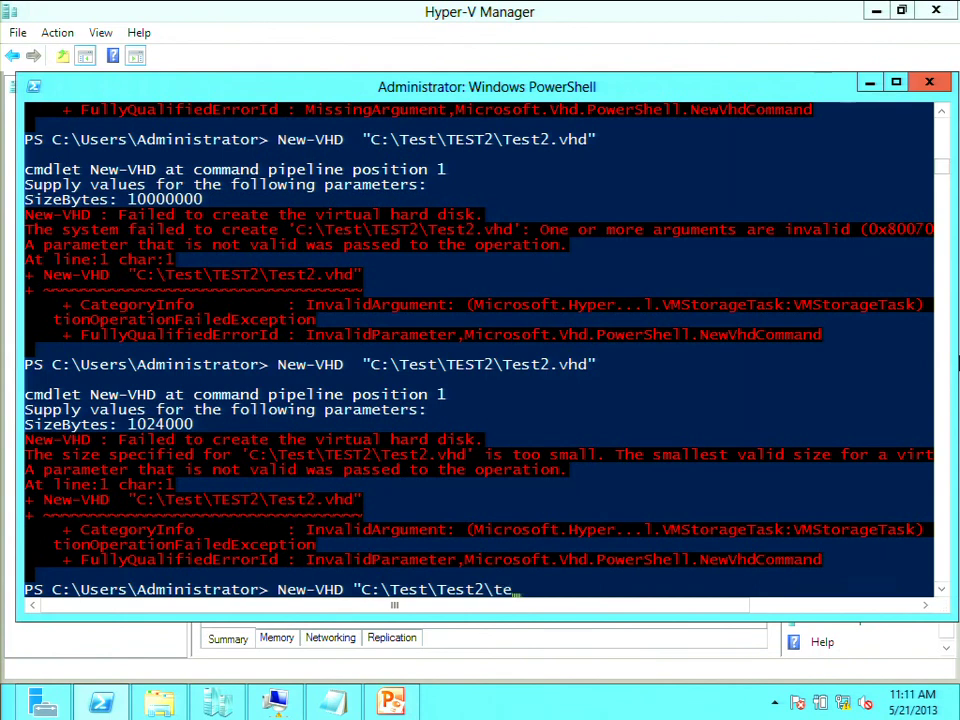
pyautogui.write('st2.vhd"')
pyautogui.press('Return')
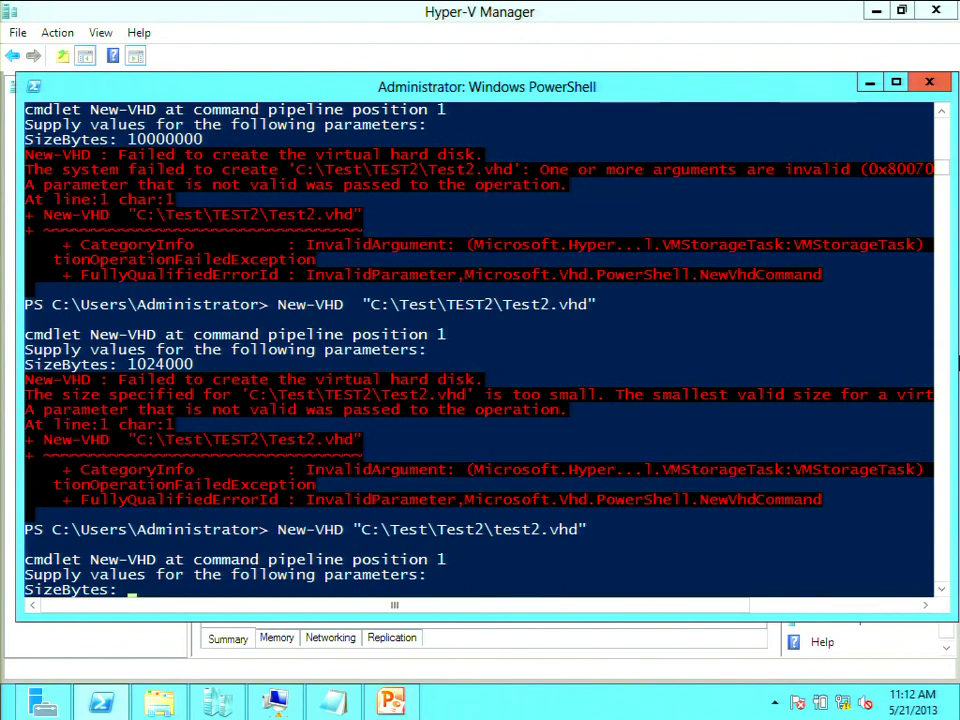
pyautogui.write('10GB')
pyautogui.press('Return')
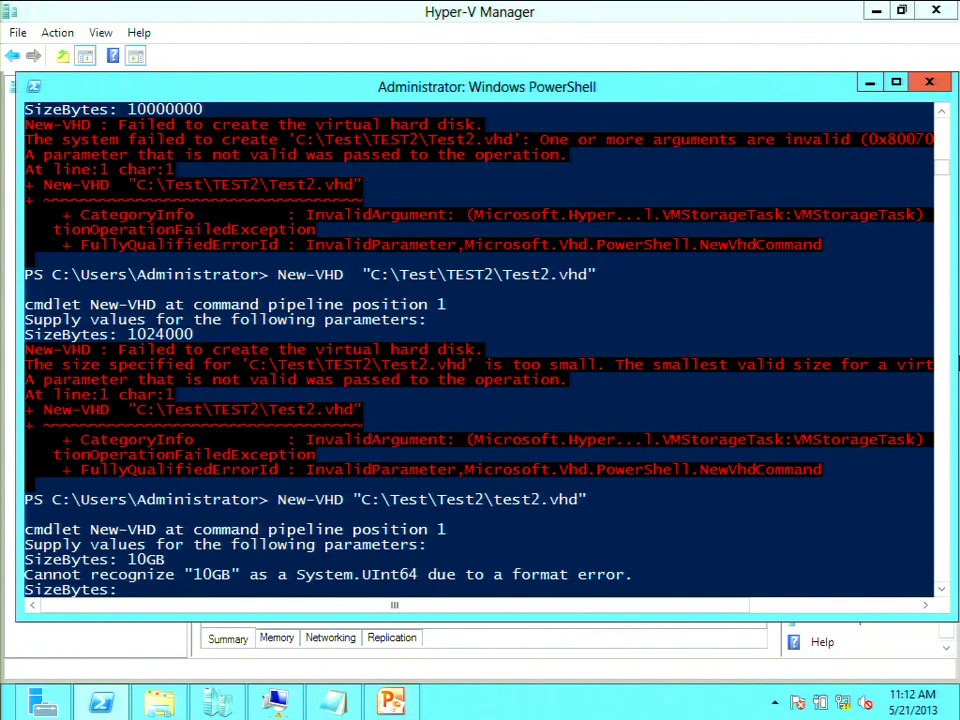
pyautogui.write('10GB')
pyautogui.press('BackSpace')
pyautogui.press('BackSpace')
pyautogui.press('BackSpace')
pyautogui.press('BackSpace')
# - Cancel the SizeBytes prompt and rerun New-VHD for "C:\Test\Test2\test2.vhd" with the parameter -SizeBytes 10GB
pyautogui.hotkey('ctrl', 'c')
pyautogui.press('Up')
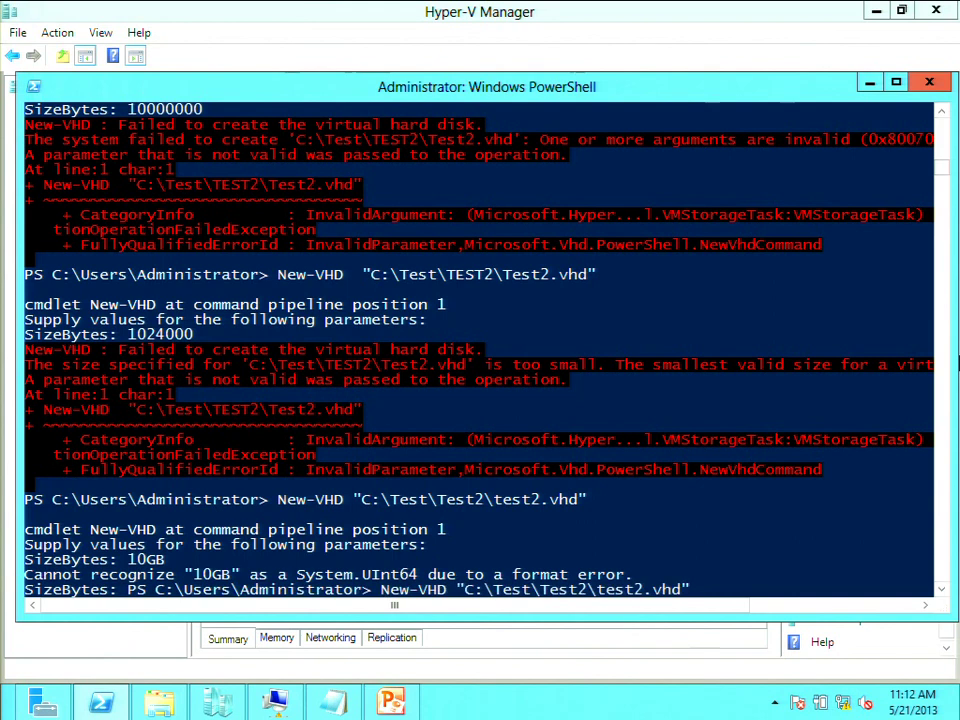
pyautogui.write('-size')
pyautogui.press('Tab')
pyautogui.write('1')
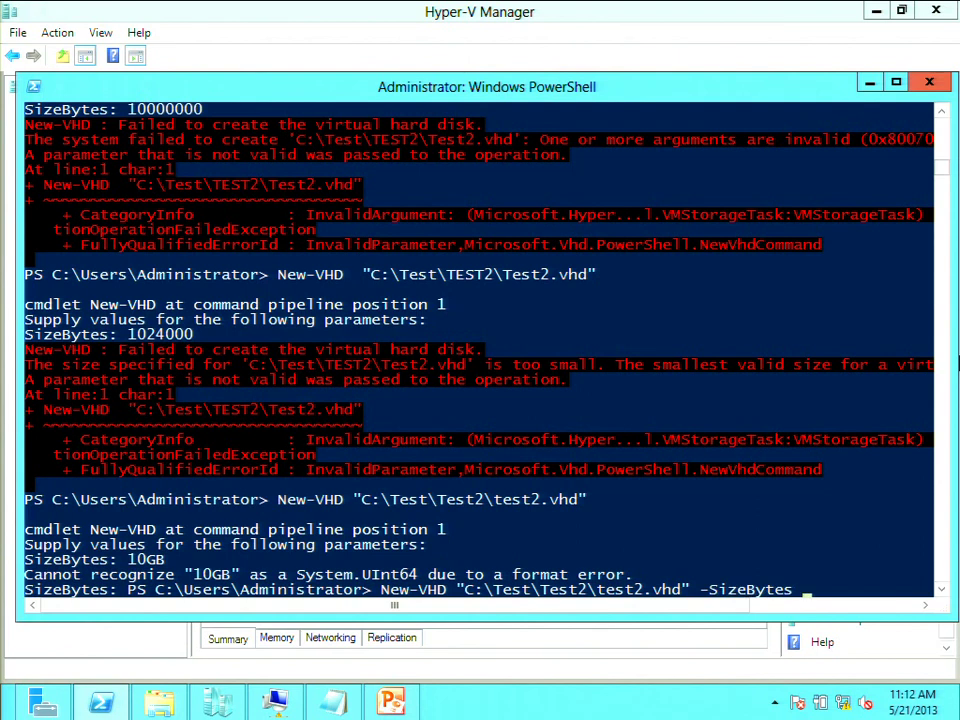
pyautogui.write('0GB')
pyautogui.press('Return')
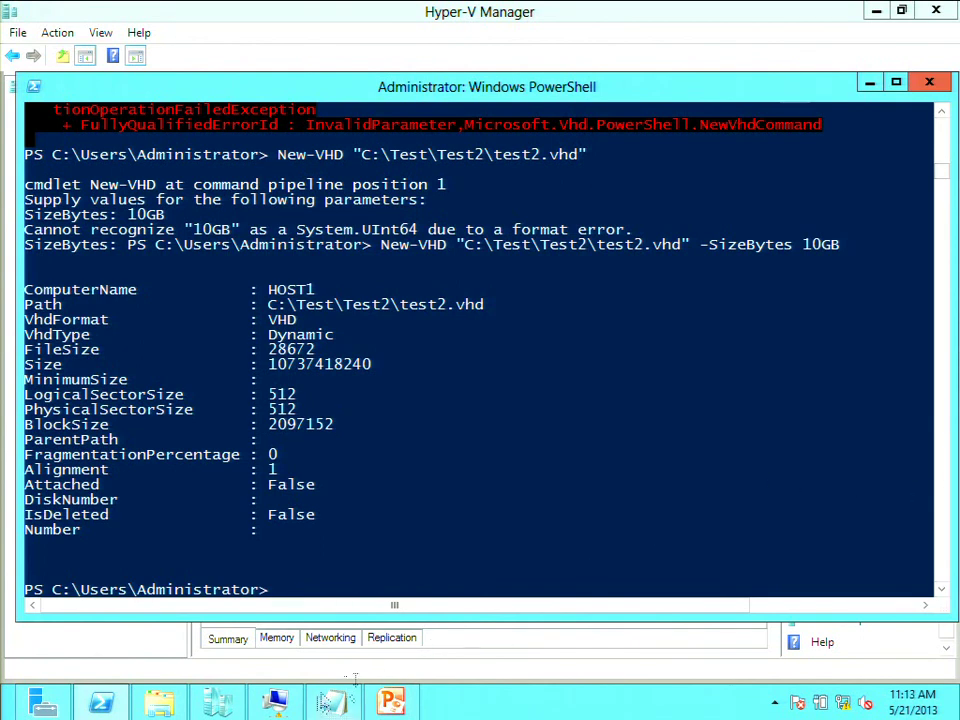
# - Display the complete help with help new-vhd -detailed and review the syntax and parameters of New-VHD
pyautogui.click(628, 426)
pyautogui.write('get')
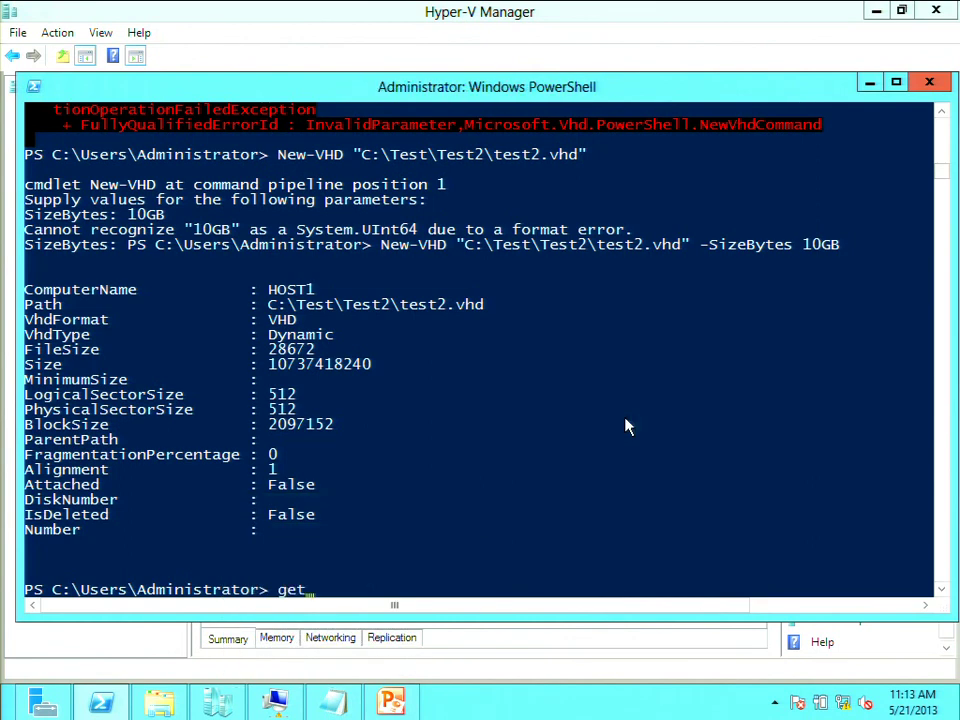
pyautogui.press('BackSpace')
pyautogui.press('BackSpace')
pyautogui.press('BackSpace')
pyautogui.write('help new-vhd -detailed')
pyautogui.press('Return')
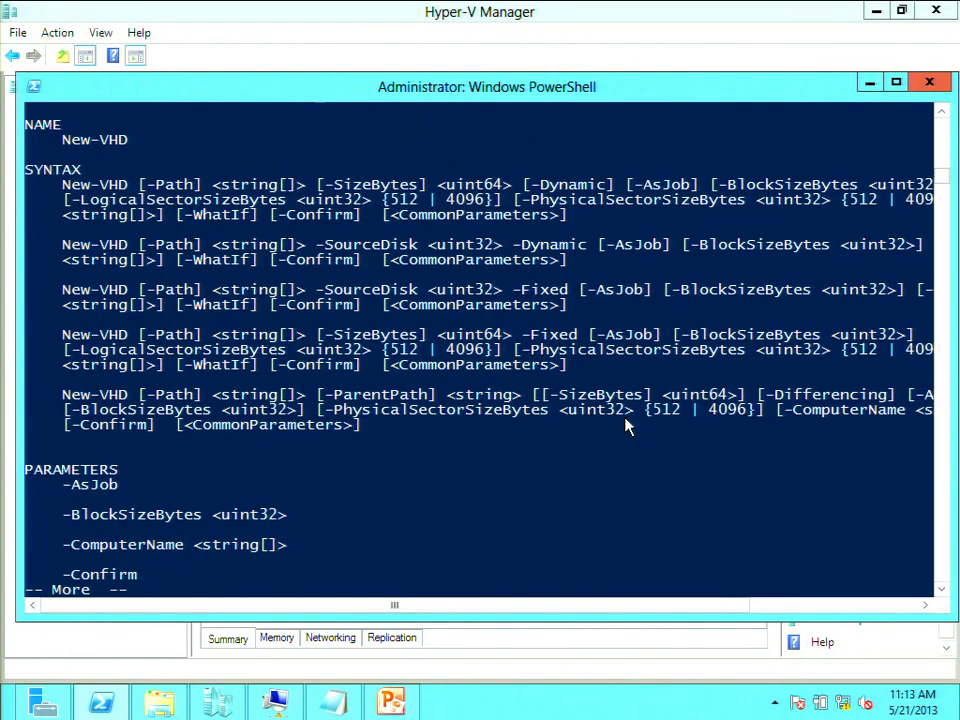
pyautogui.press('space')
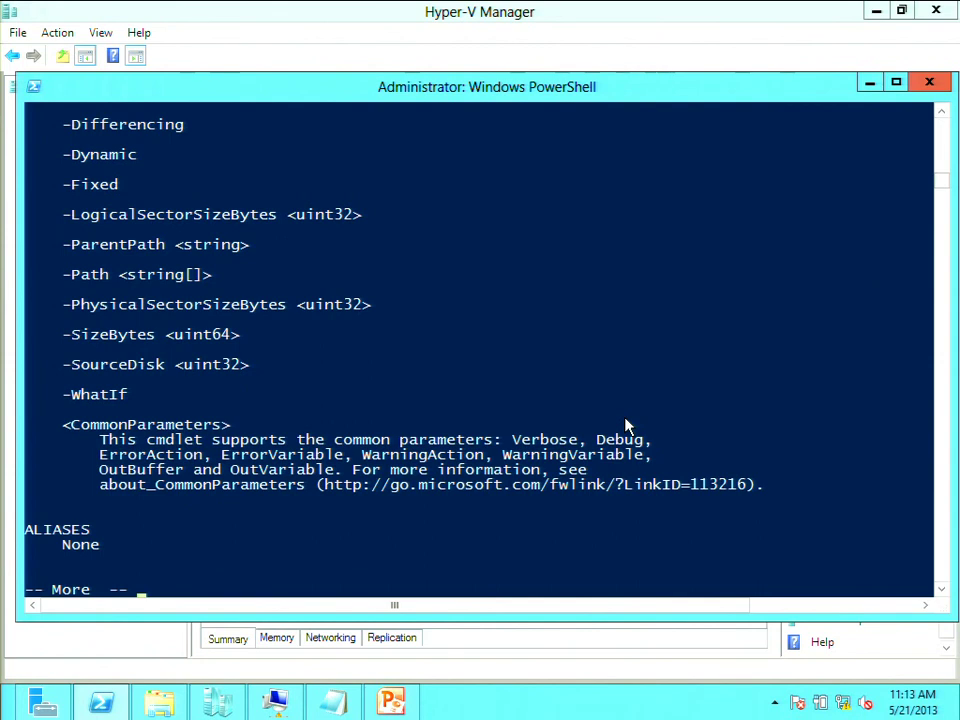
pyautogui.press('space')
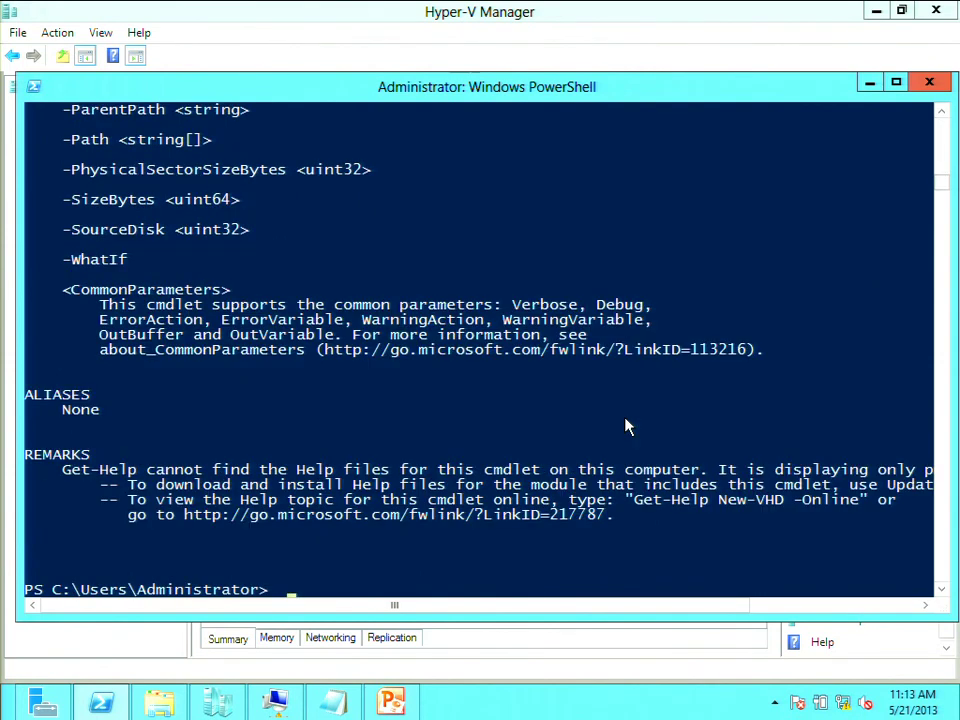
pyautogui.scroll(6, 639, 439)
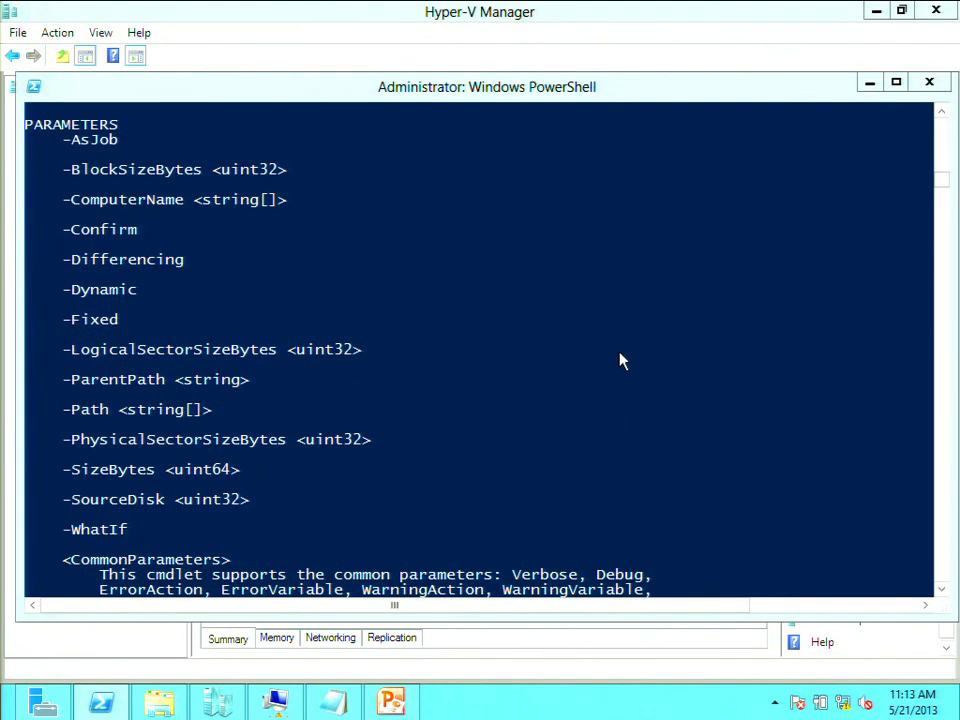
pyautogui.moveTo(949, 186)
pyautogui.mouseDown()
pyautogui.moveTo(947, 178)
pyautogui.moveTo(947, 188)
pyautogui.mouseUp()
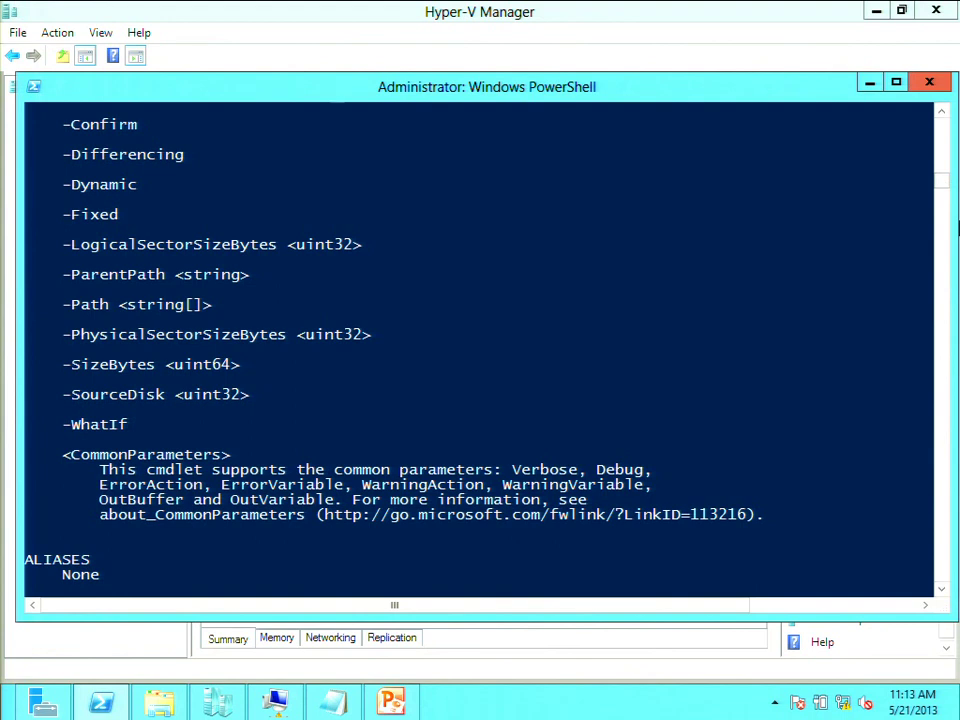
# - Paste and run the copied New-VM command for TEST2 with 1024MB startup memory, VHDPath "C:\Test\TEST2\Test2.vhd" and switch "External Network"
pyautogui.press('Return')
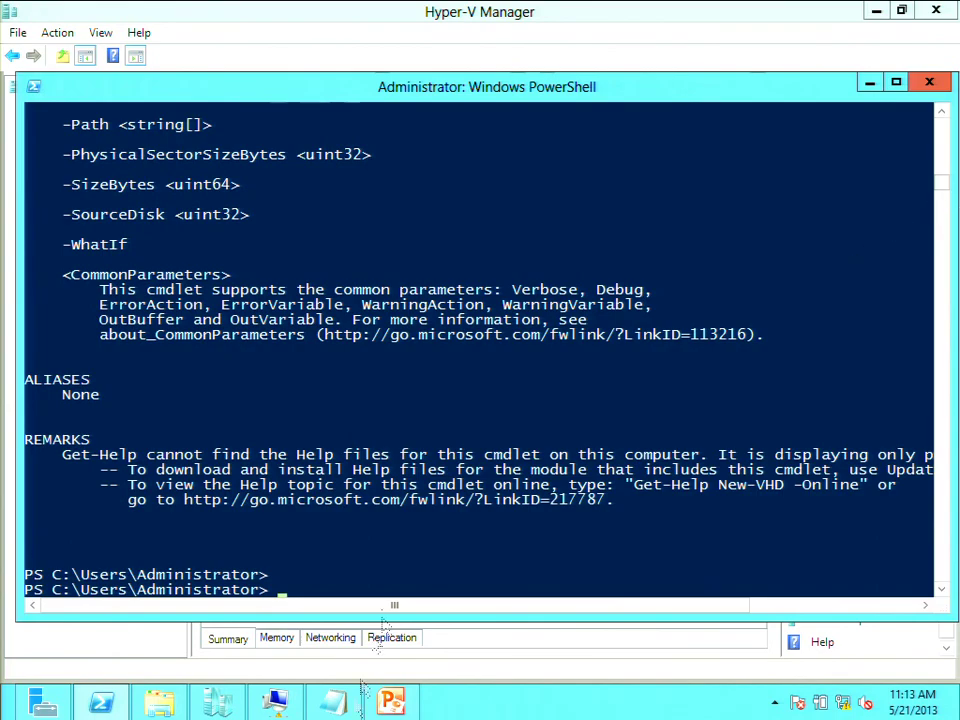
pyautogui.hotkey('alt', 'Tab')
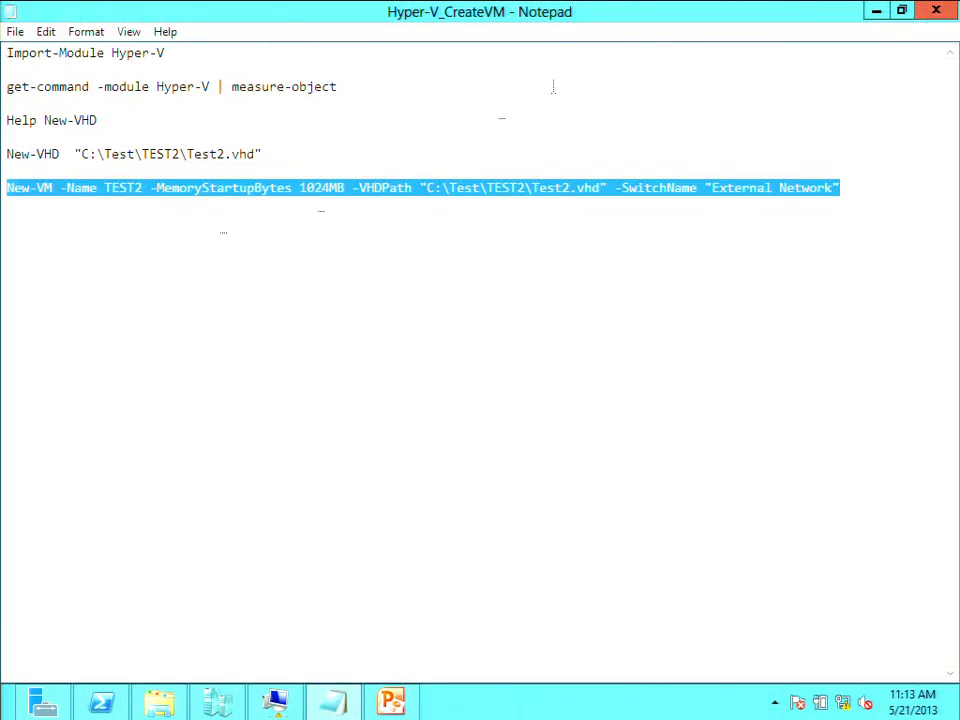
pyautogui.click(875, 11)
pyautogui.rightClick(284, 598)
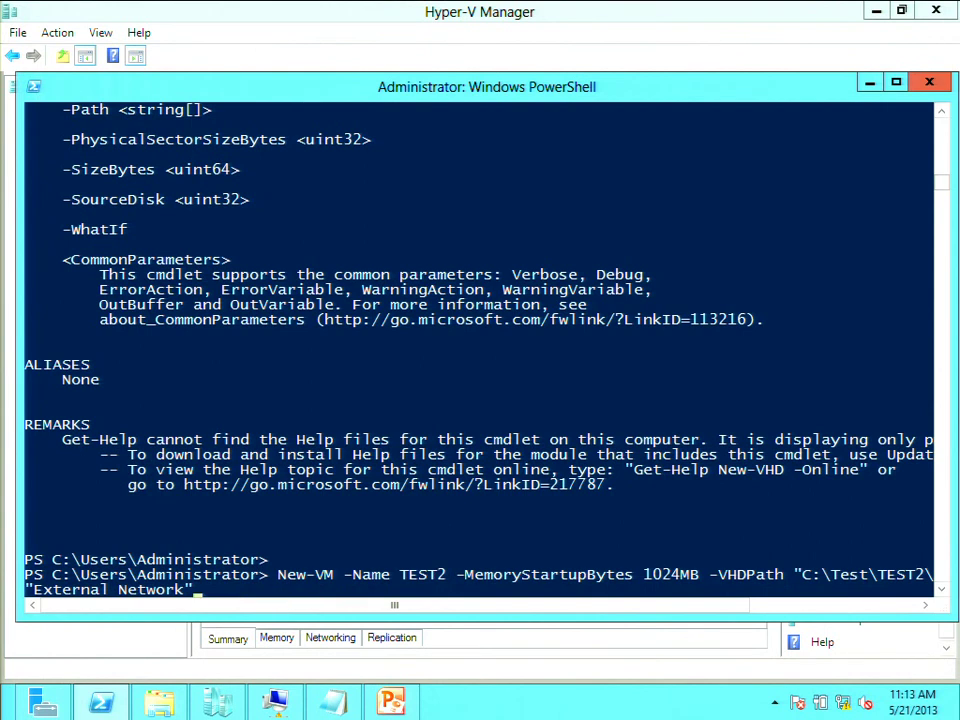
pyautogui.press('Return')
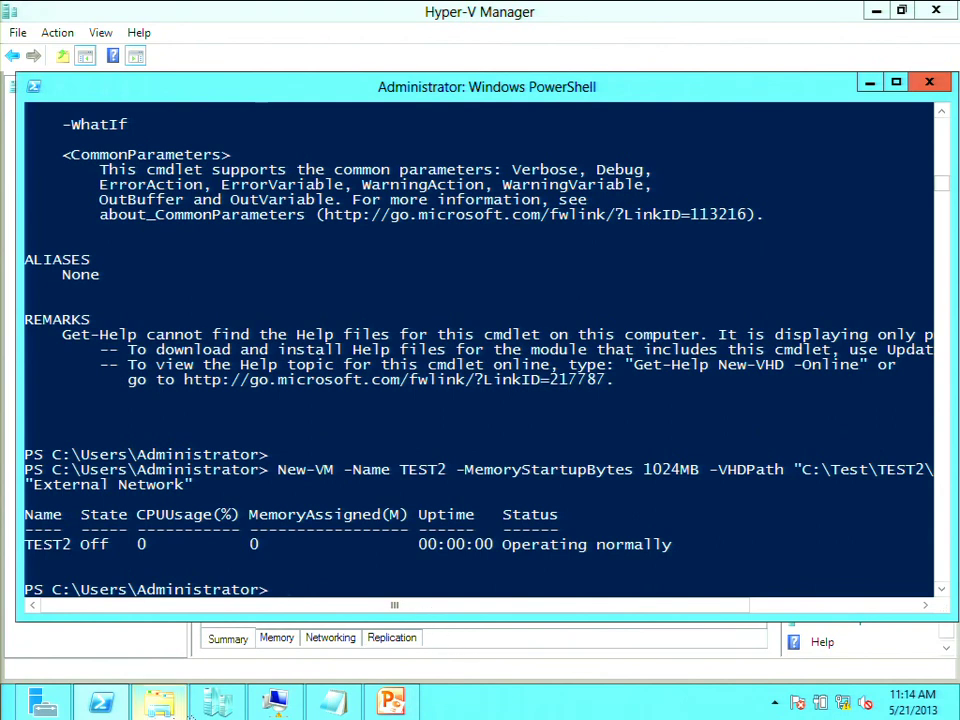
# - Switch to Hyper-V Manager, open the TEST2 virtual machine's settings and examine its hard drive and memory configuration
pyautogui.click(218, 700)
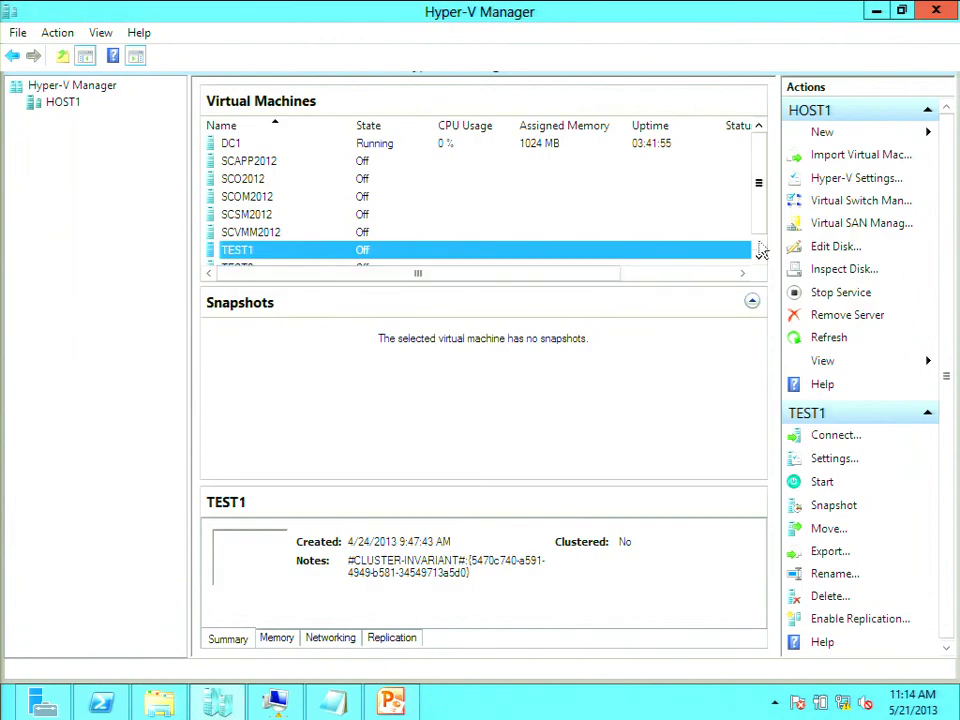
pyautogui.click(758, 256)
pyautogui.click(249, 255)
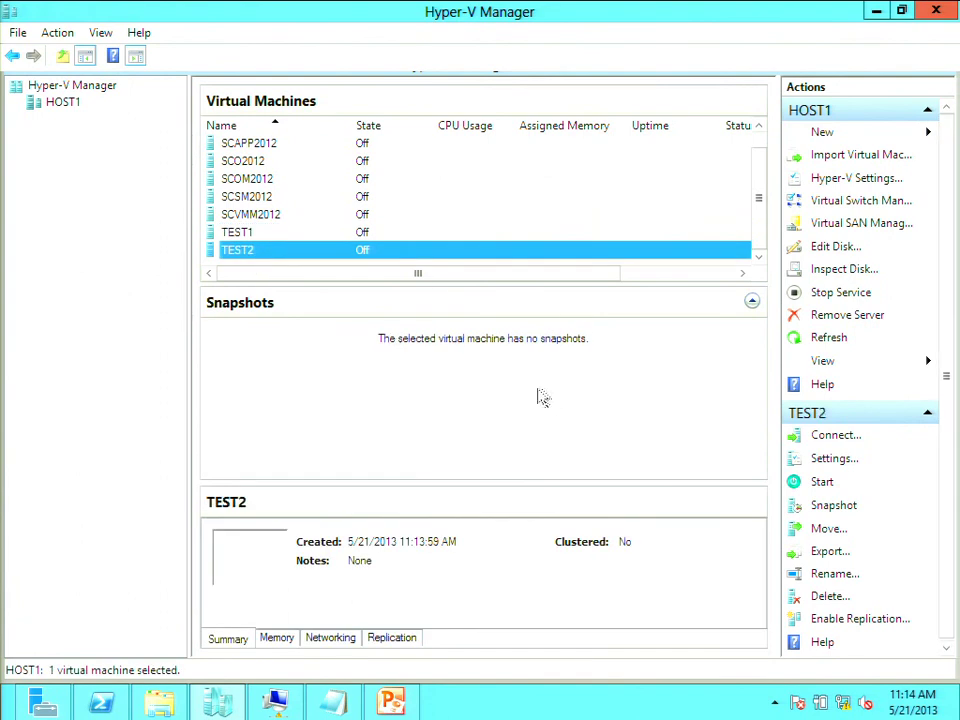
pyautogui.rightClick(459, 254)
pyautogui.click(503, 287)
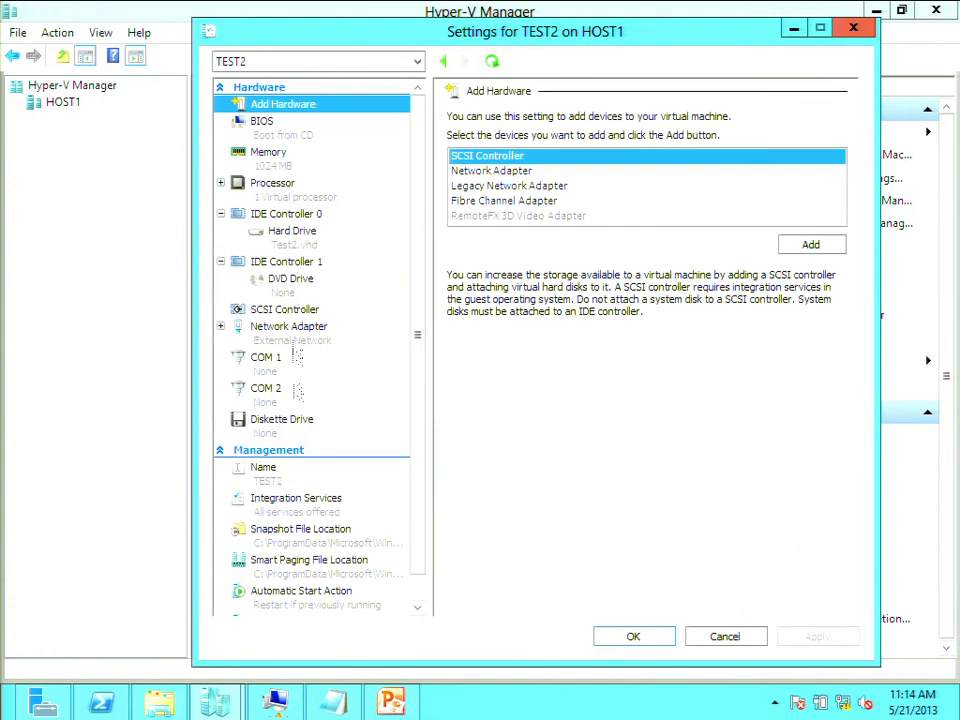
pyautogui.click(299, 244)
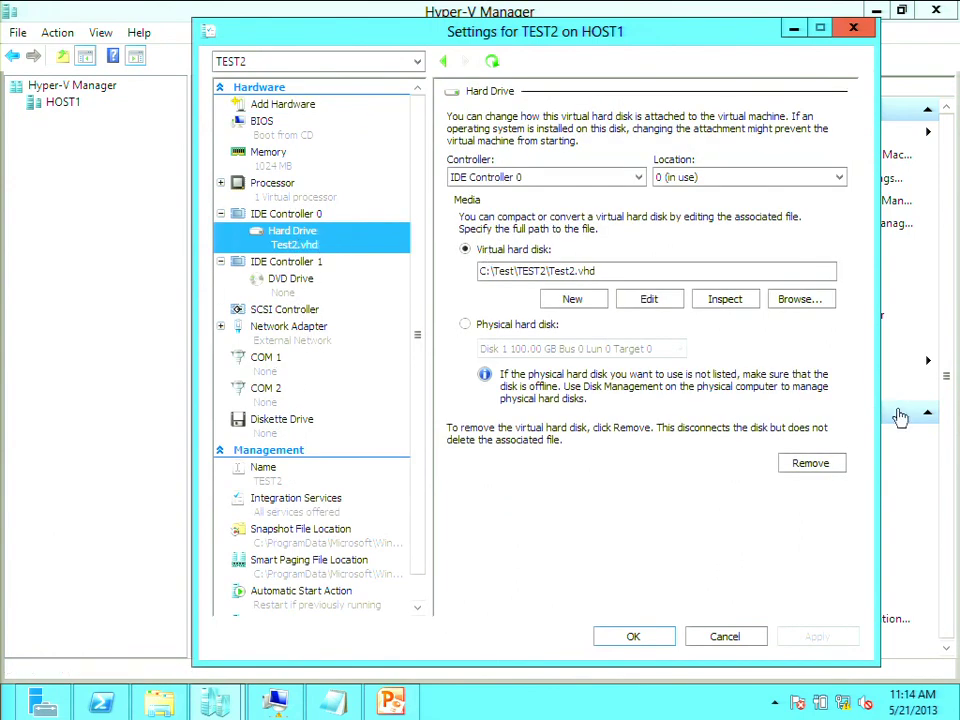
pyautogui.click(312, 166)
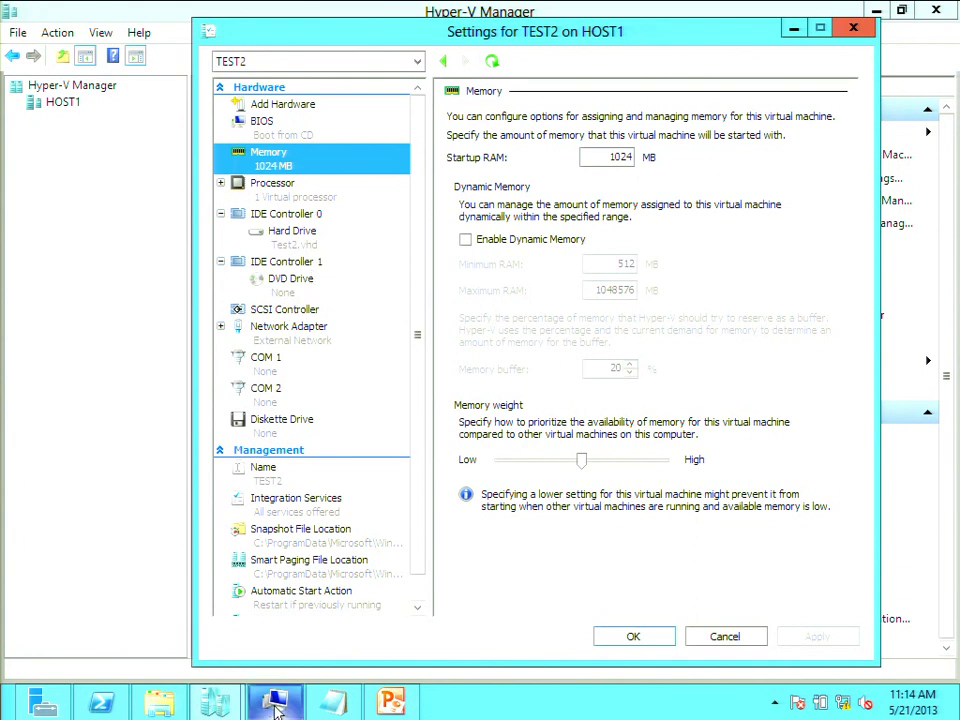
# - Return to PowerShell and display the syntax help with help new-vm
pyautogui.click(103, 705)
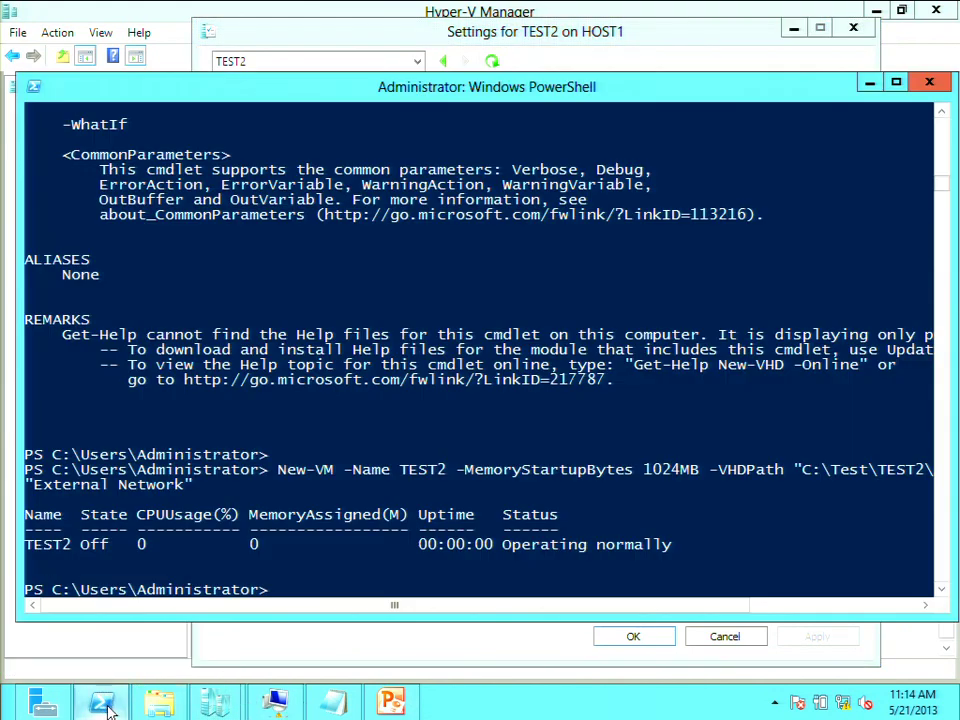
pyautogui.write('he')
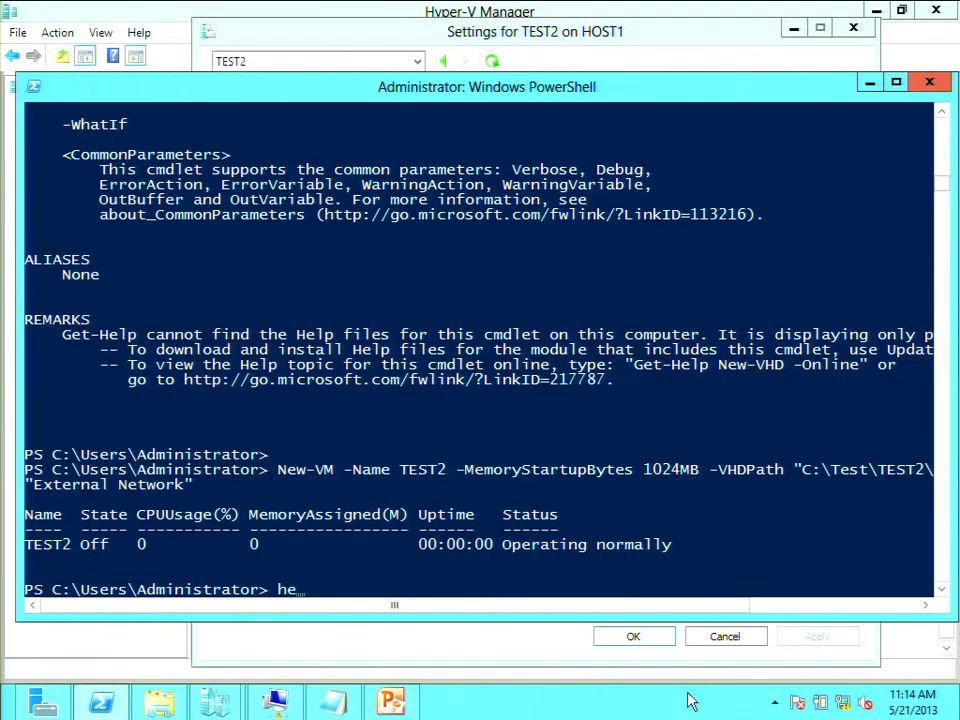
pyautogui.write('lp new-vm')
pyautogui.press('Return')
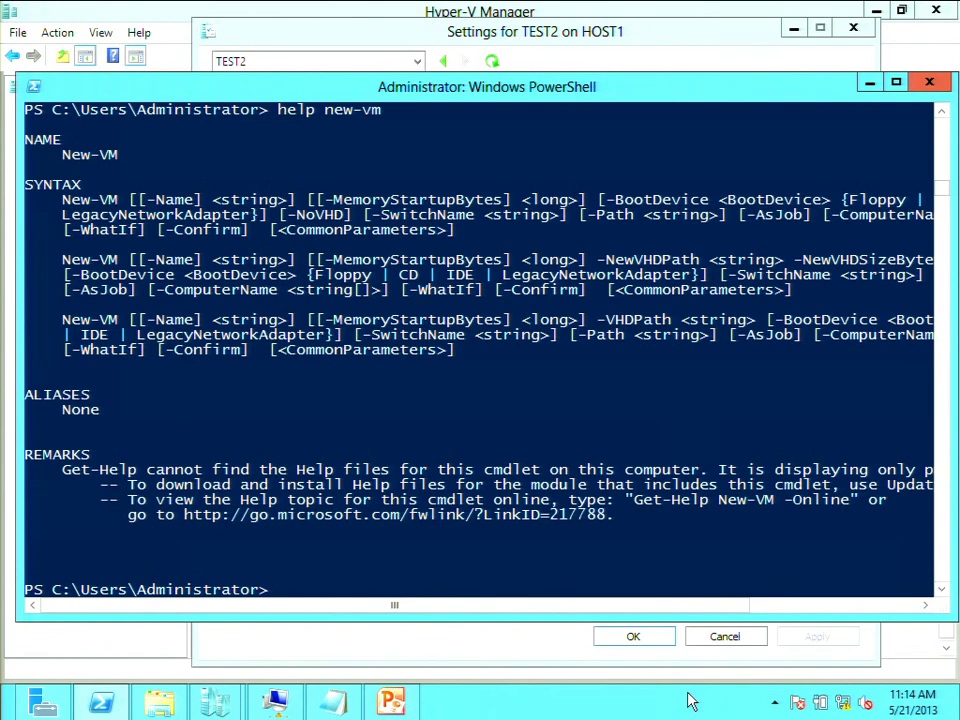